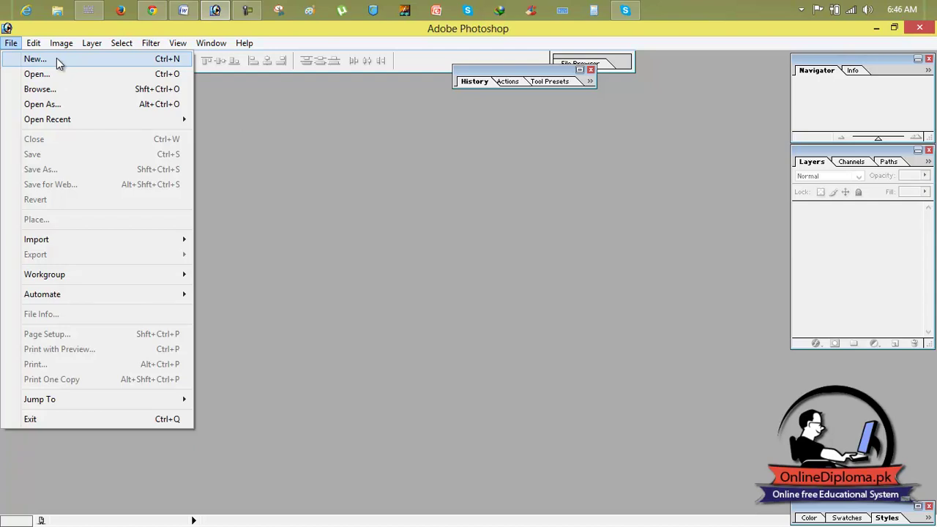
Step: Create a transparent RGB document of 1366 × 786 pixels at 300 pixels/inch and maximize its window
click(111, 62)
double_click(449, 212)
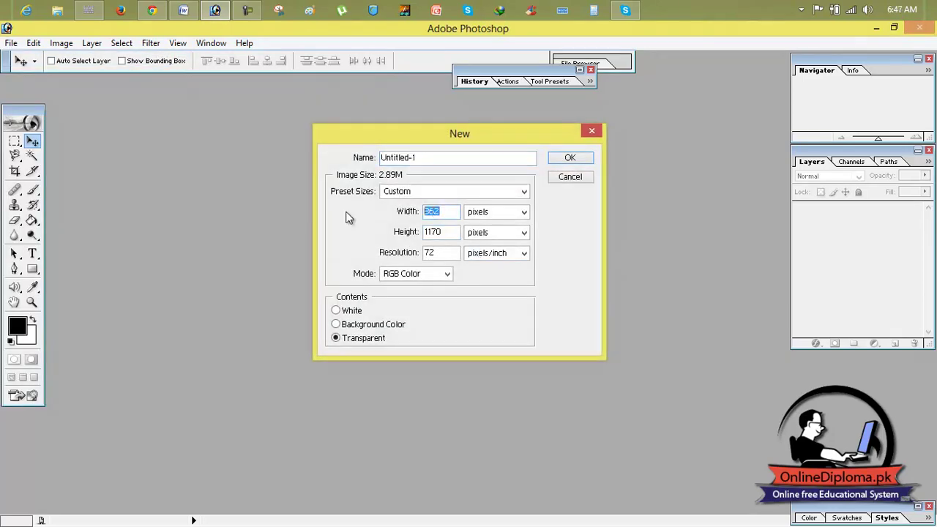
text(1366)
double_click(450, 235)
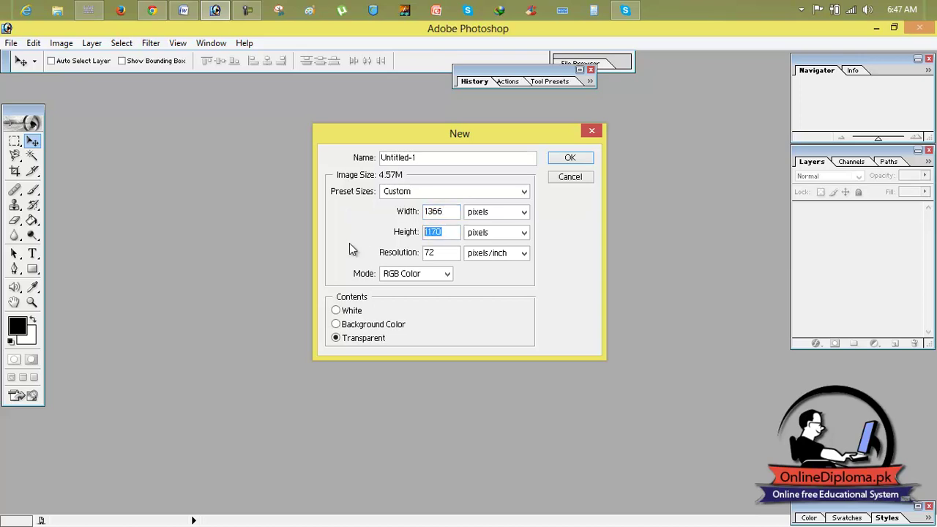
text(786)
drag(453, 253, 393, 264)
text(300)
key(Return)
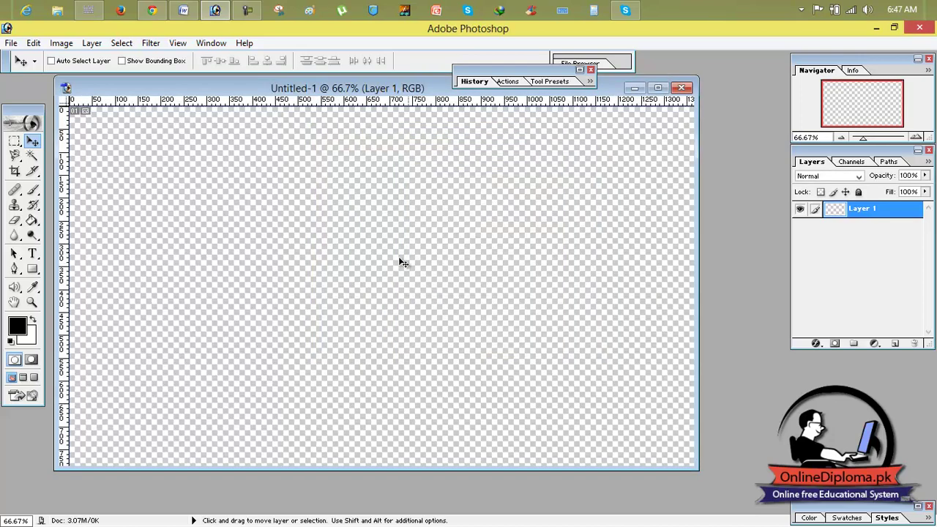
click(658, 88)
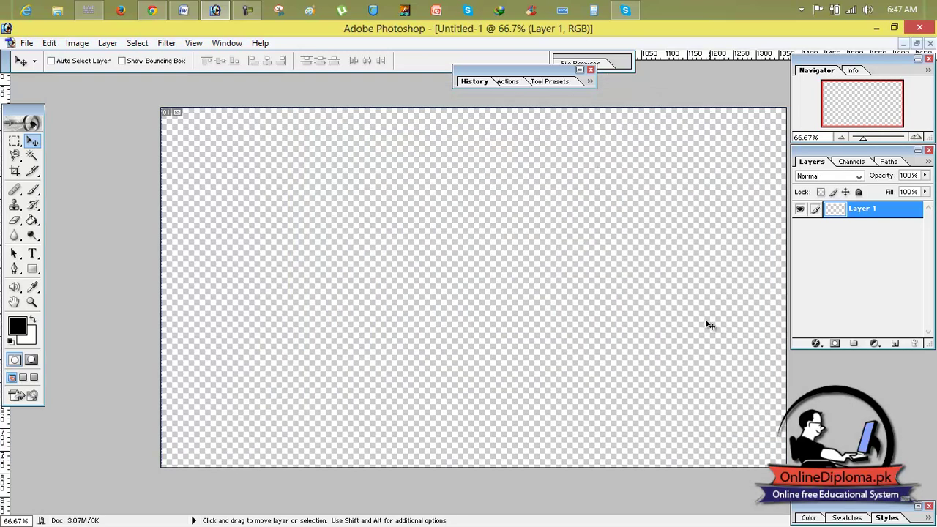
Step: Try a rectangular selection over most of the canvas, clear it and close the transparent document without saving
click(15, 142)
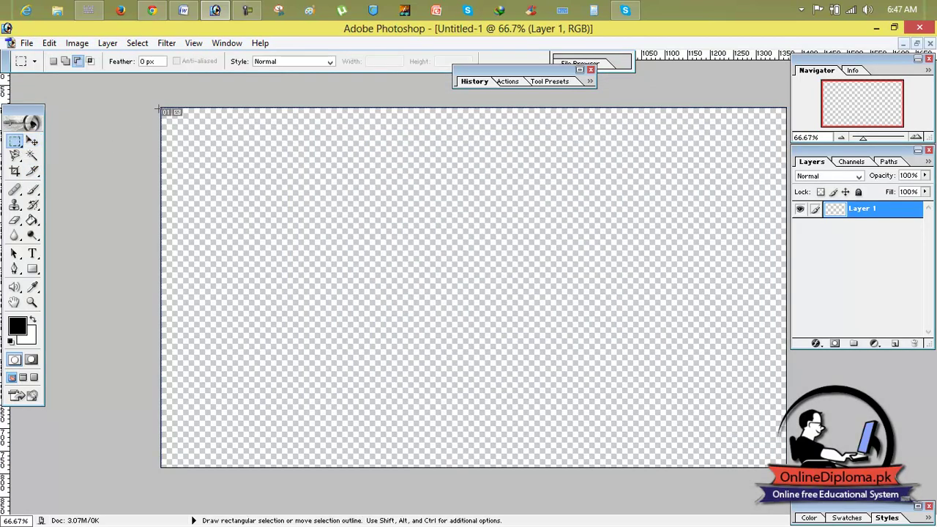
drag(377, 317, 658, 433)
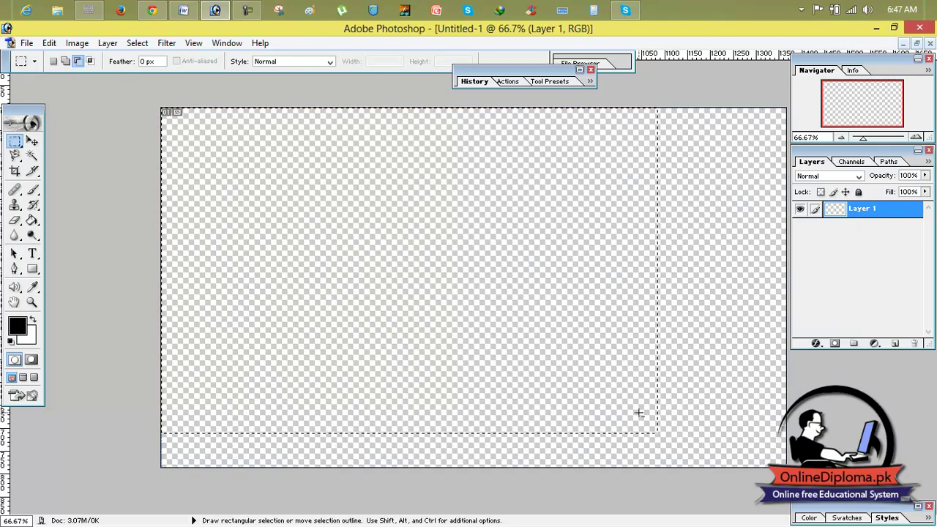
click(32, 141)
key(ctrl+d)
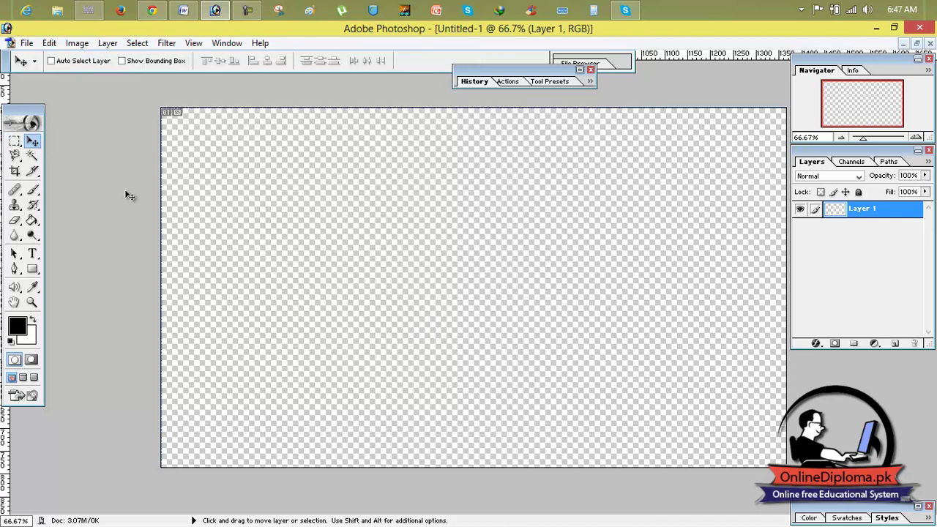
click(930, 43)
click(468, 225)
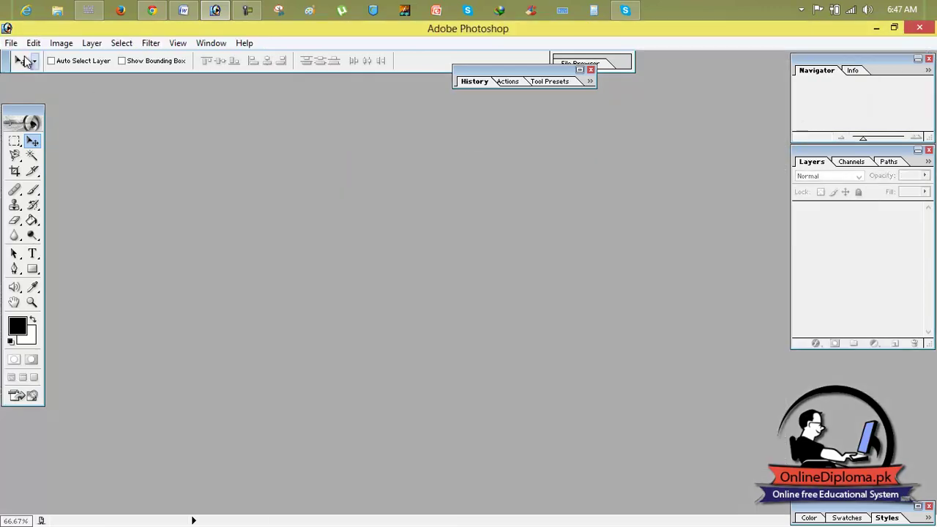
Step: Create a document with white contents, 1366 × 786 pixels at 300 pixels/inch, and maximize its window
click(11, 44)
click(30, 59)
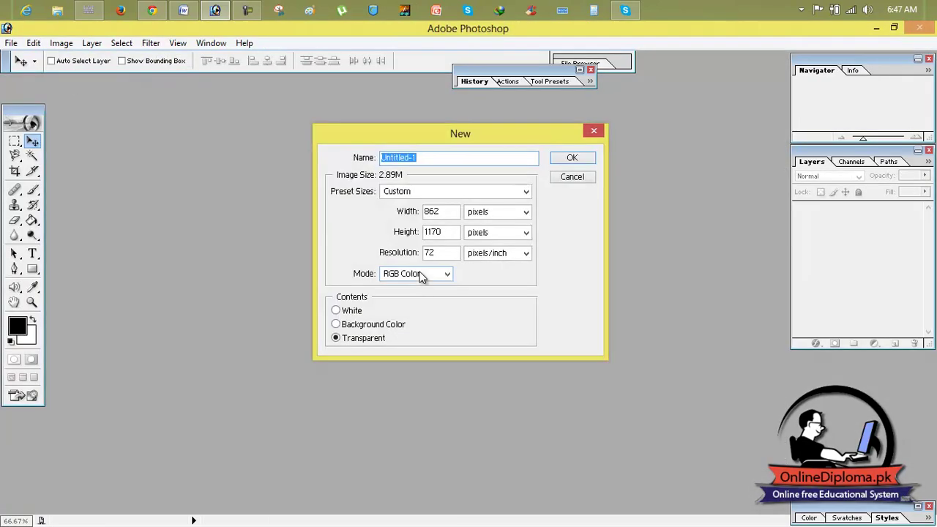
click(336, 311)
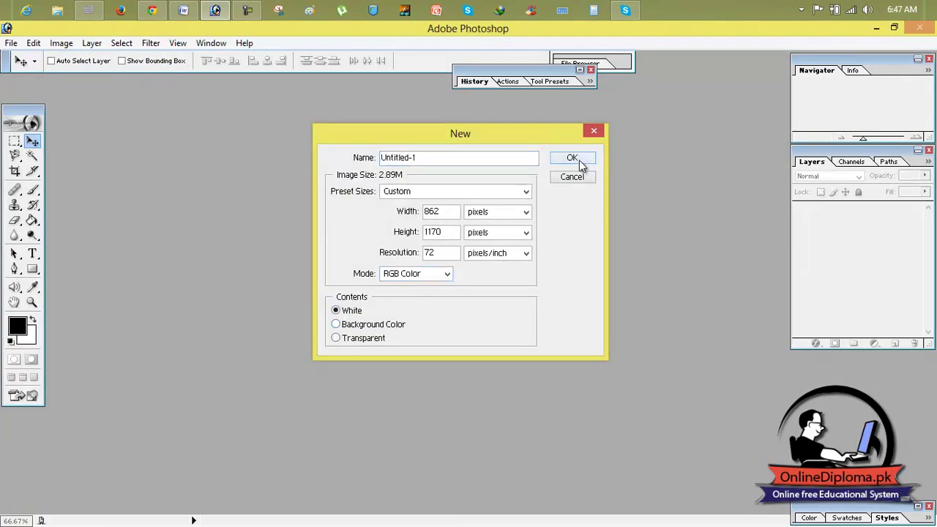
drag(446, 212, 381, 247)
text(136678)
drag(452, 252, 351, 259)
text(300)
key(Return)
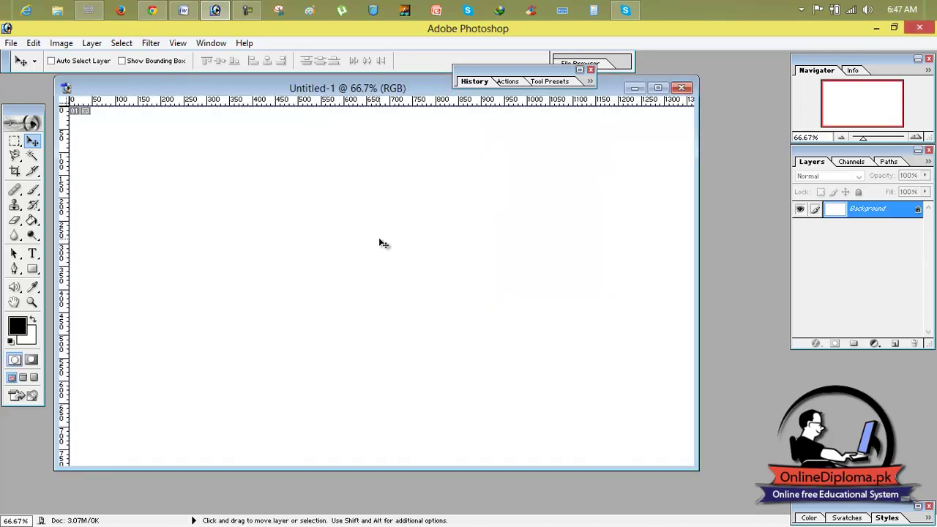
click(659, 88)
Step: Set the foreground color to blue 0F5EEF and fill the Background layer with it
click(27, 329)
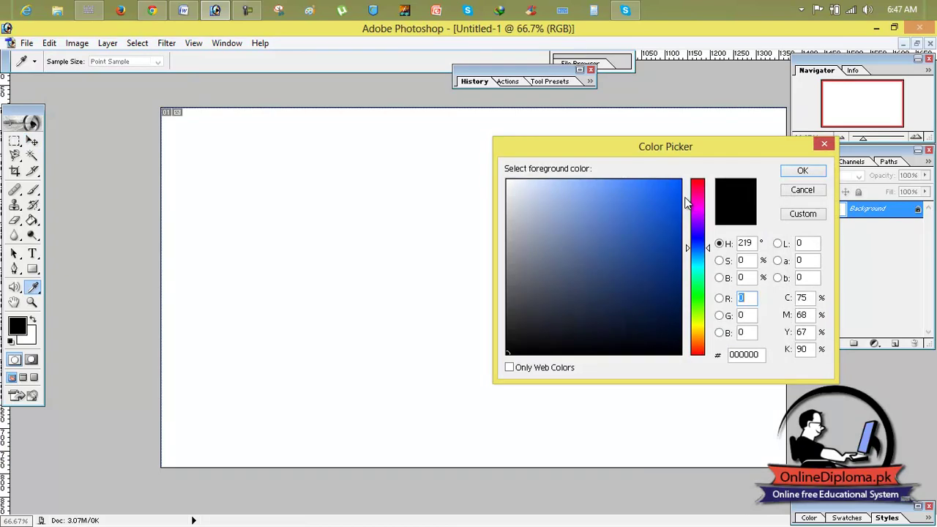
mouse_move(676, 200)
mouse_down()
mouse_move(647, 212)
mouse_move(670, 191)
mouse_up()
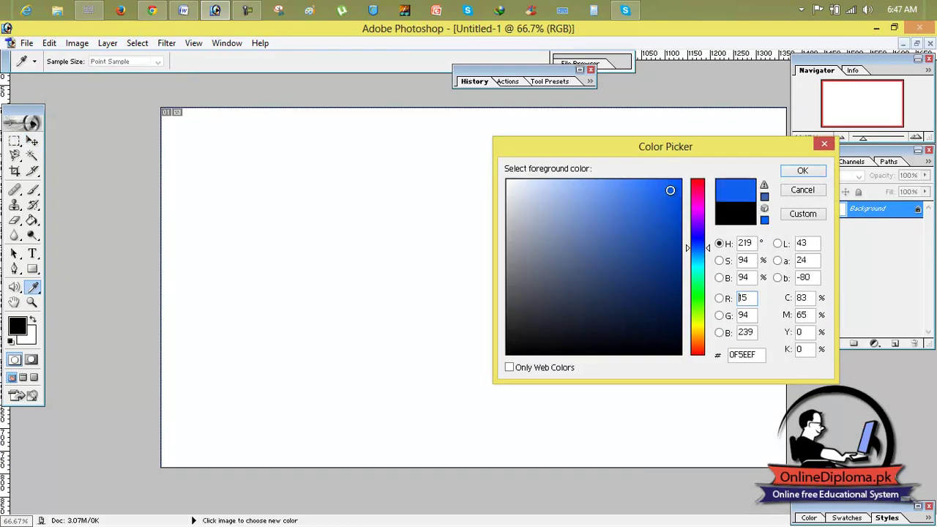
click(814, 172)
key(v)
key(alt+BackSpace)
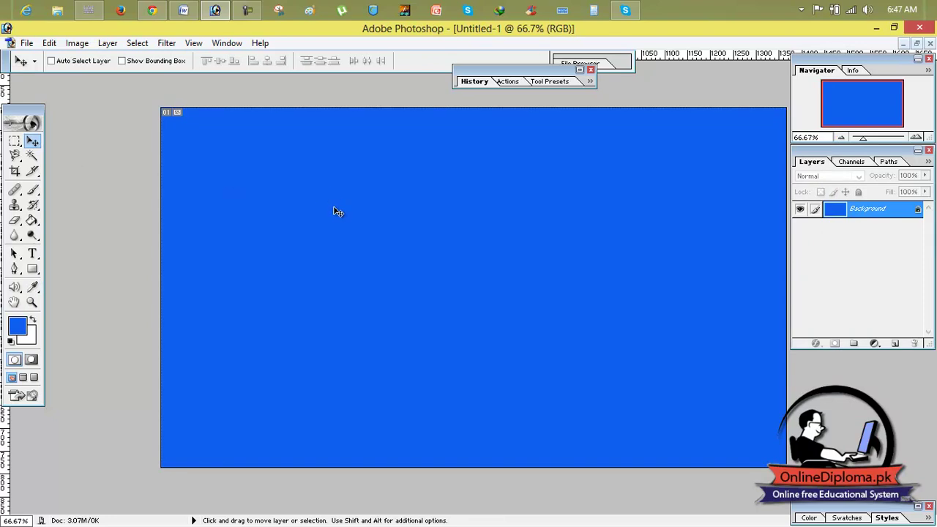
Step: Start opening an image file and browse to the pattern folder on the desktop
click(22, 46)
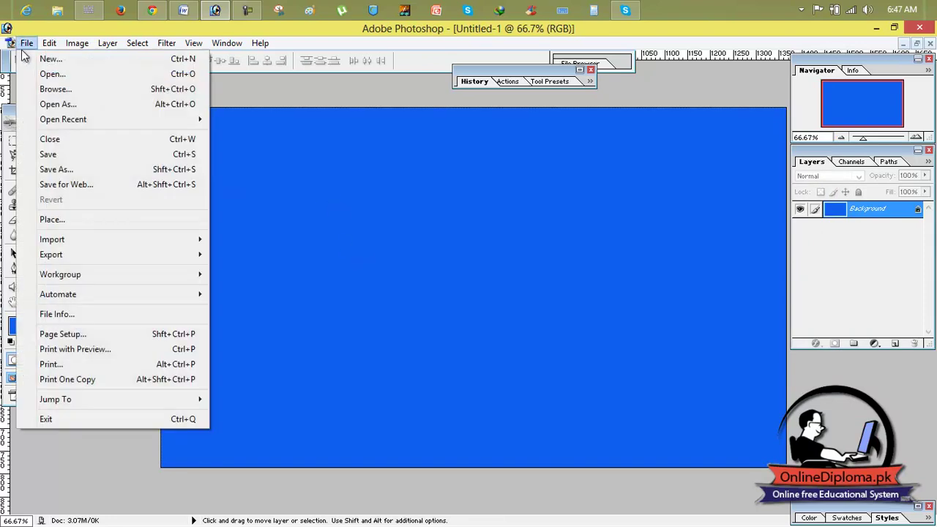
click(73, 74)
click(585, 233)
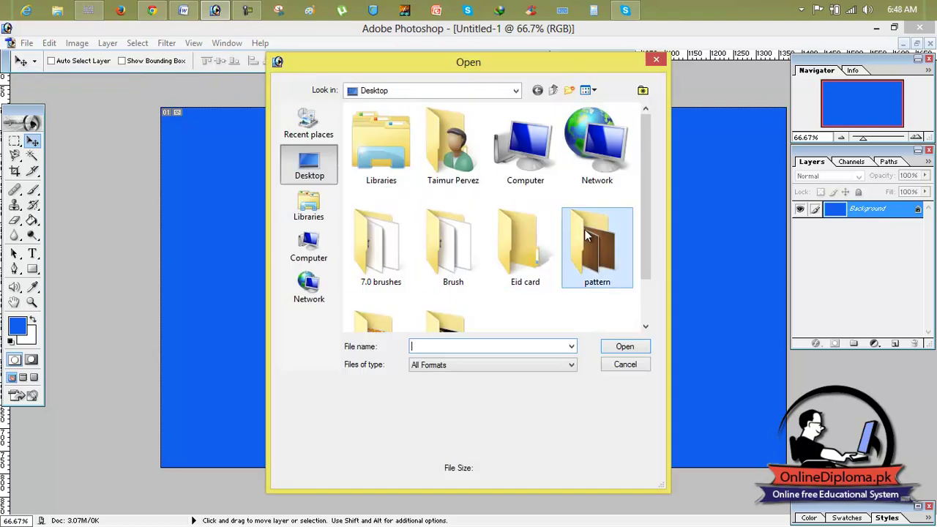
drag(647, 219, 646, 293)
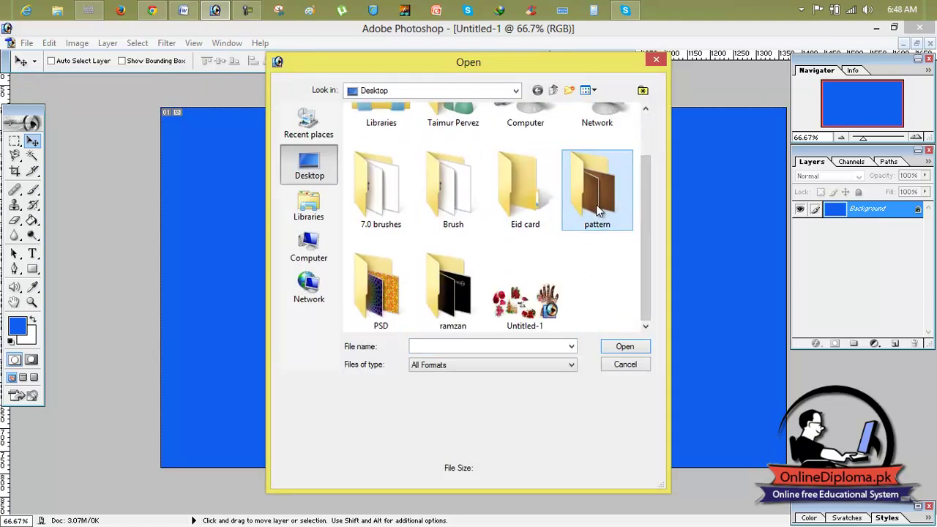
double_click(379, 291)
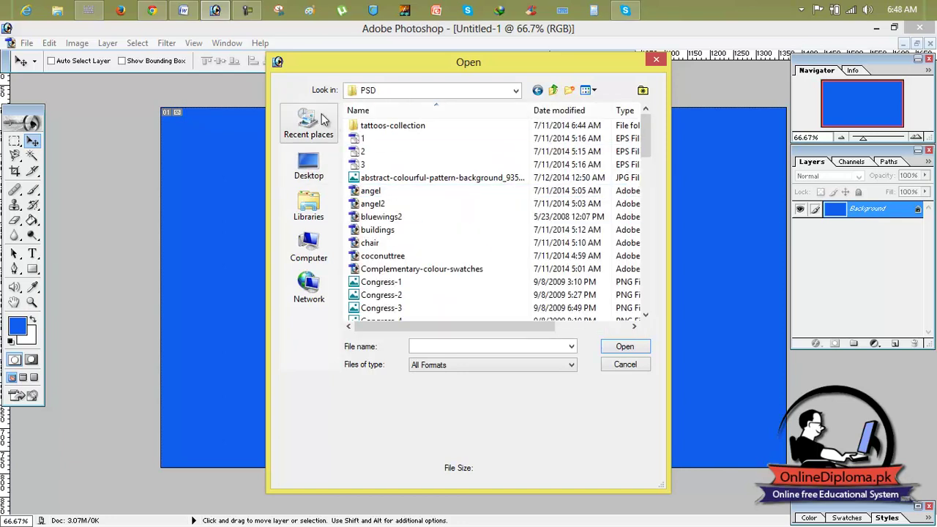
click(538, 91)
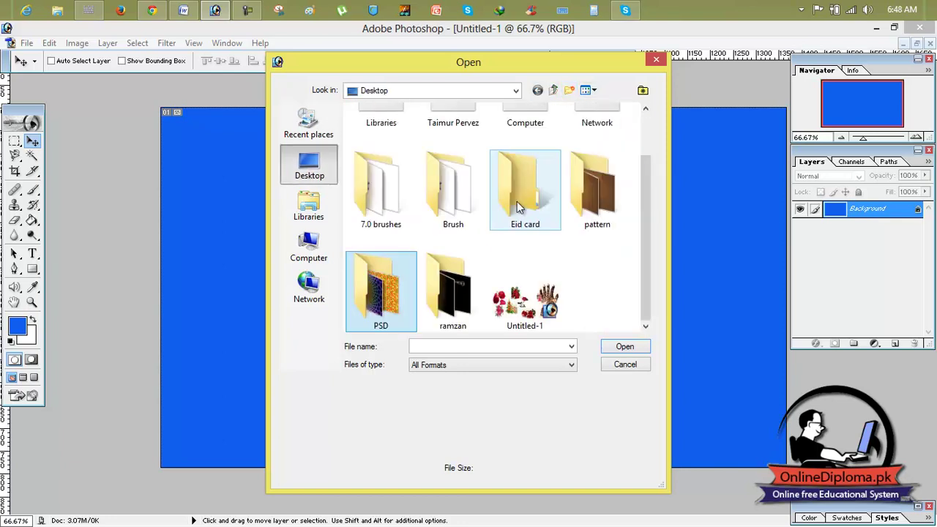
double_click(594, 196)
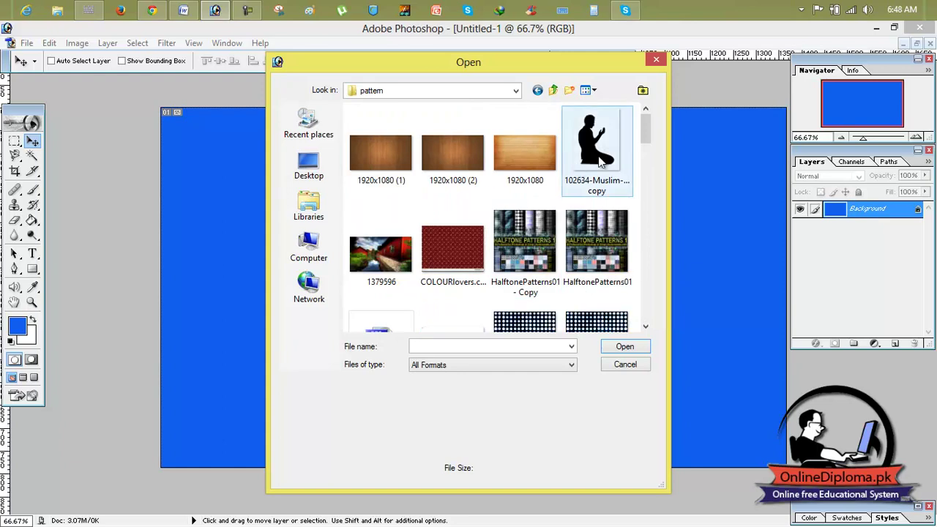
Step: Preview the halftone textures in the pattern folder and open the image texturemate-halftone10 - Copy
drag(645, 137, 643, 146)
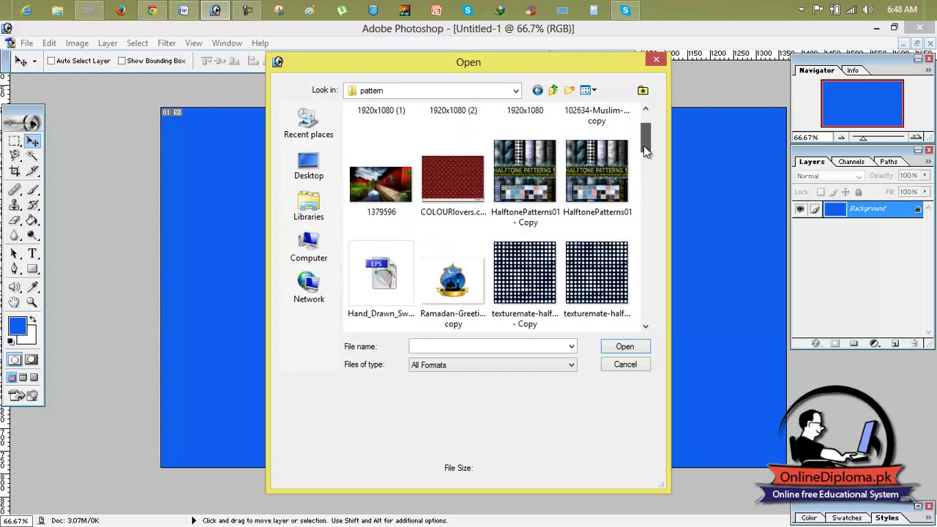
click(461, 184)
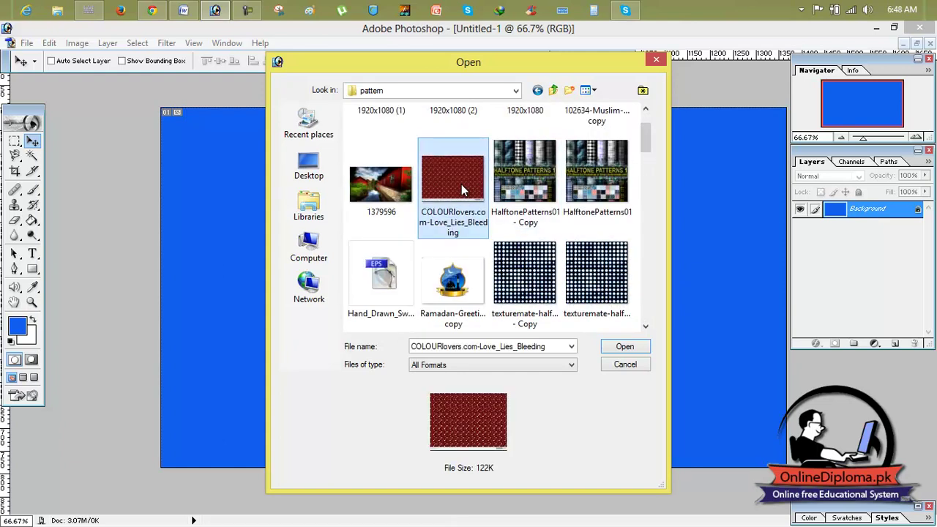
scroll(462, 186, down, 3)
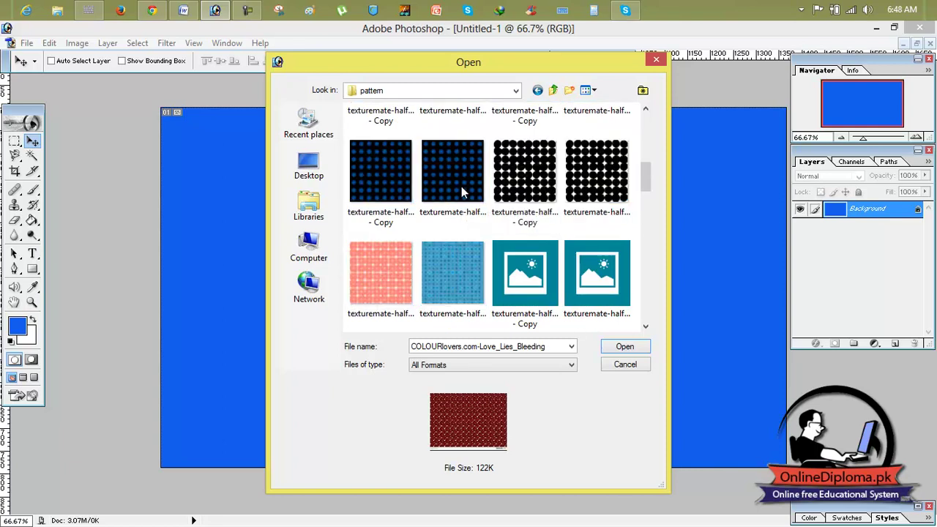
click(538, 191)
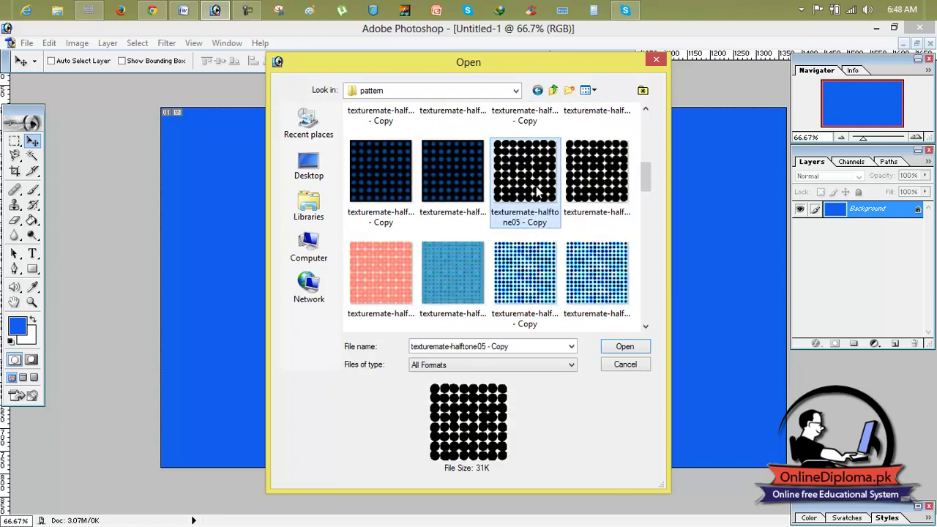
click(536, 267)
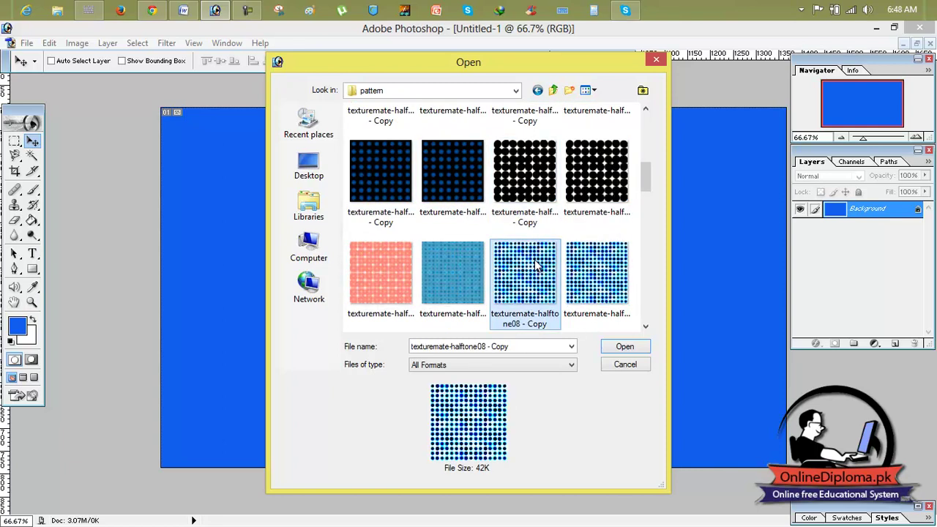
scroll(536, 267, down, 2)
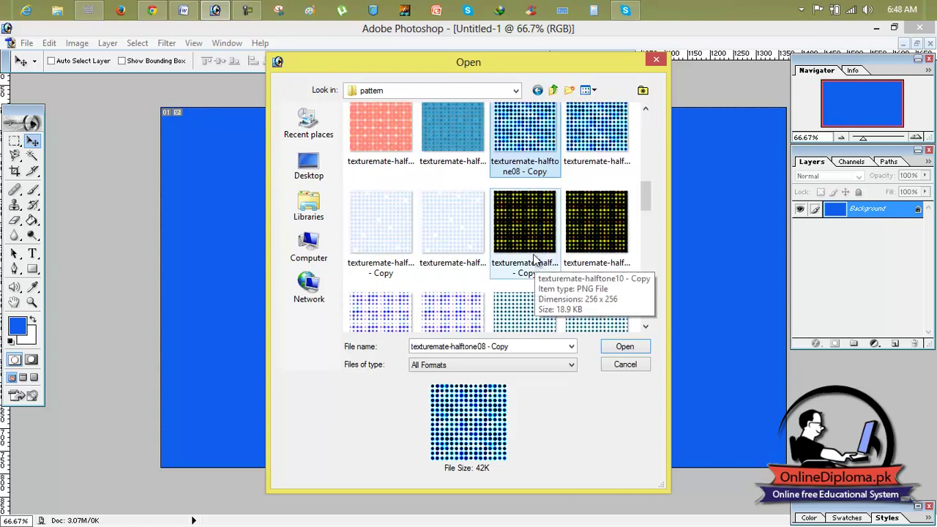
double_click(530, 235)
Step: Copy the yellow and black halftone pattern into the blue document and place it in the canvas's upper-left corner
drag(204, 165, 509, 190)
click(658, 87)
drag(433, 263, 201, 165)
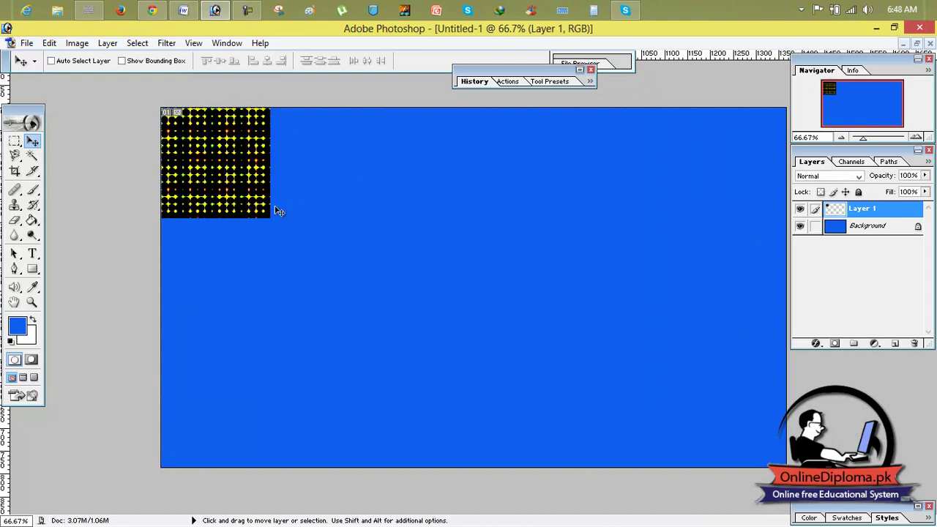
Step: Scale the pattern layer with Free Transform to about 541.6% width and 319.7% height so it covers the canvas
key(ctrl+t)
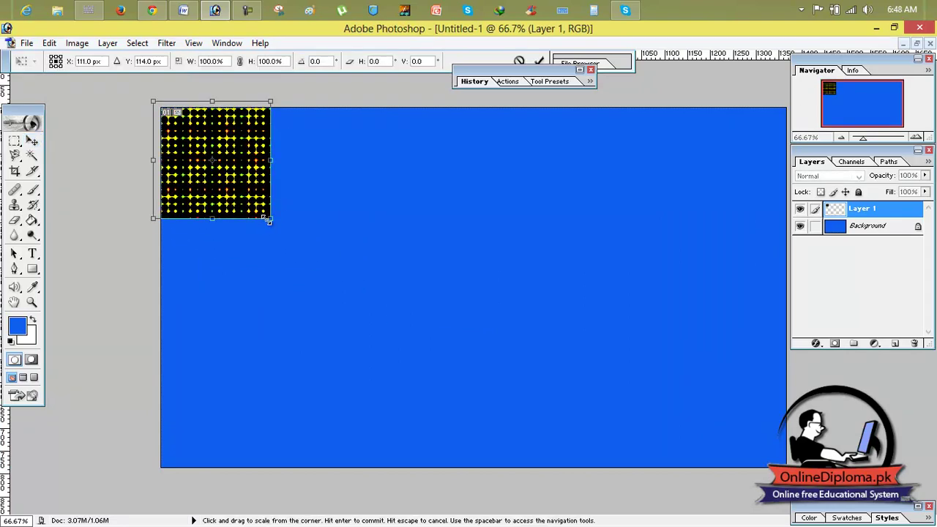
drag(212, 220, 211, 475)
drag(269, 298, 787, 355)
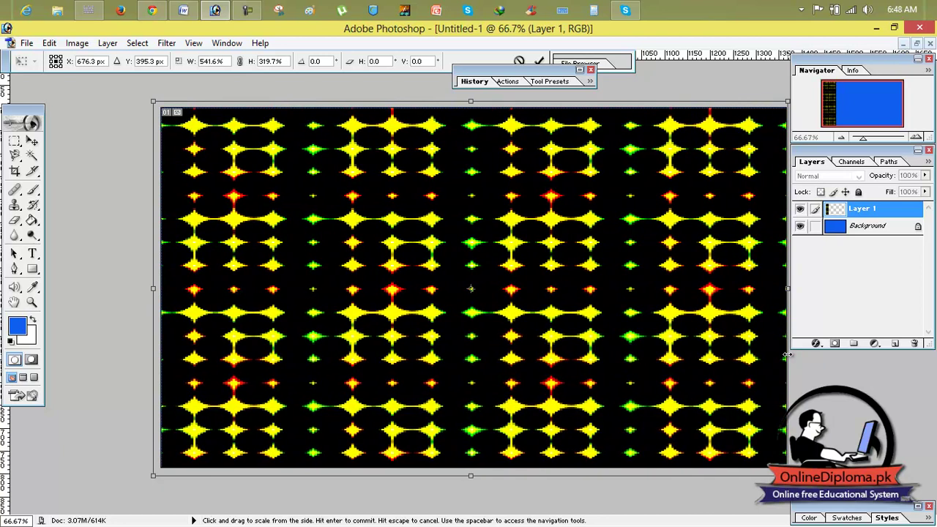
key(Return)
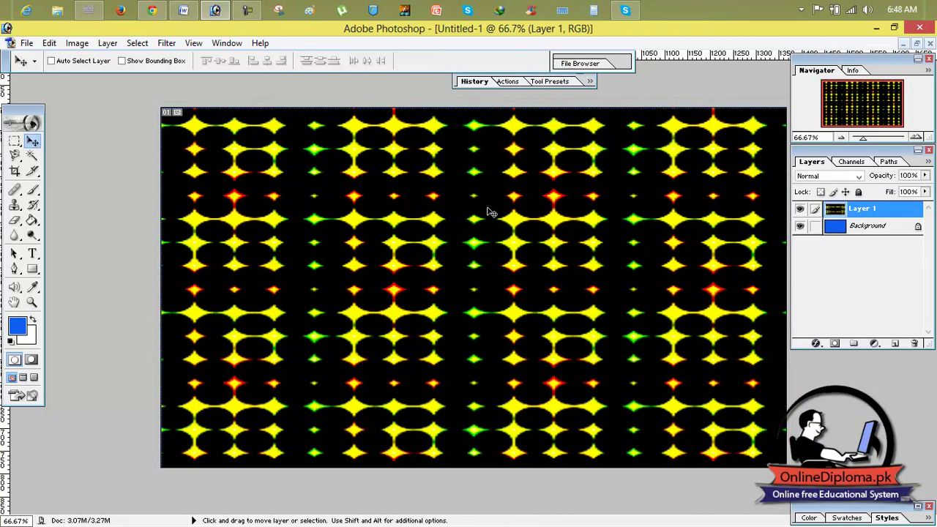
Step: Set the pattern layer's blending mode to Overlay and its opacity to 8%
click(831, 176)
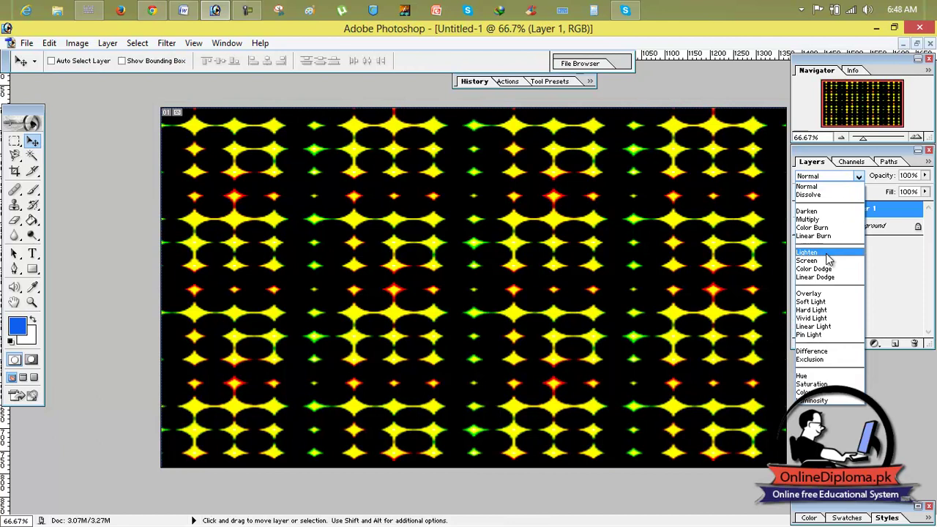
click(830, 293)
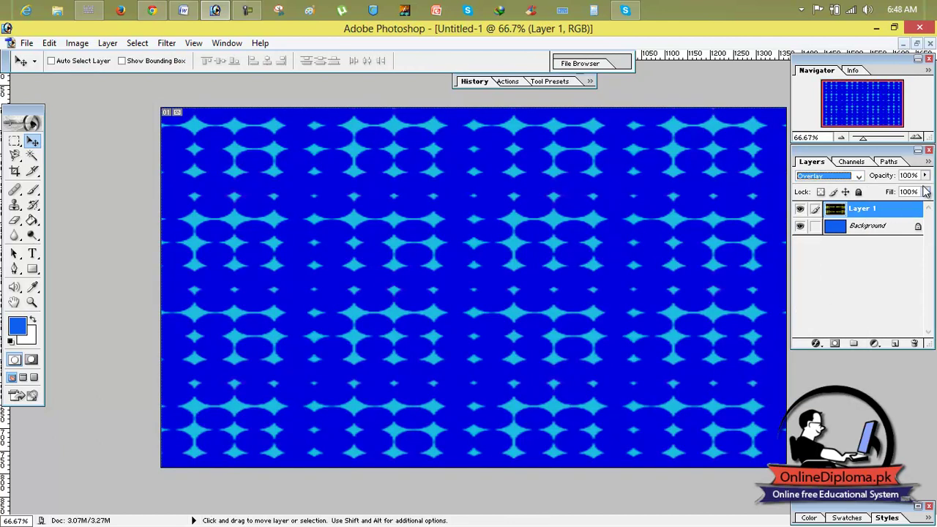
click(925, 192)
drag(927, 192, 861, 192)
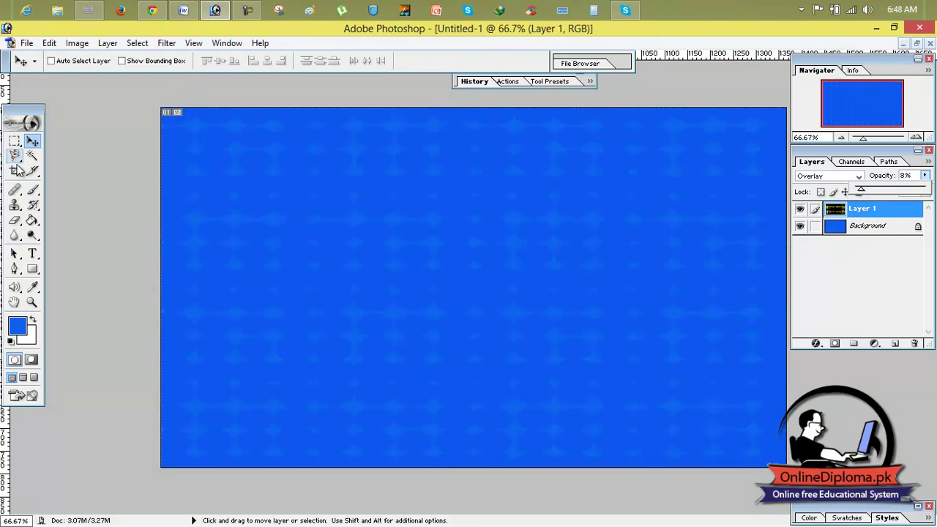
Step: Activate the Brush tool and try the 551 px and 256 px sampled brush presets
click(32, 221)
click(36, 201)
click(32, 189)
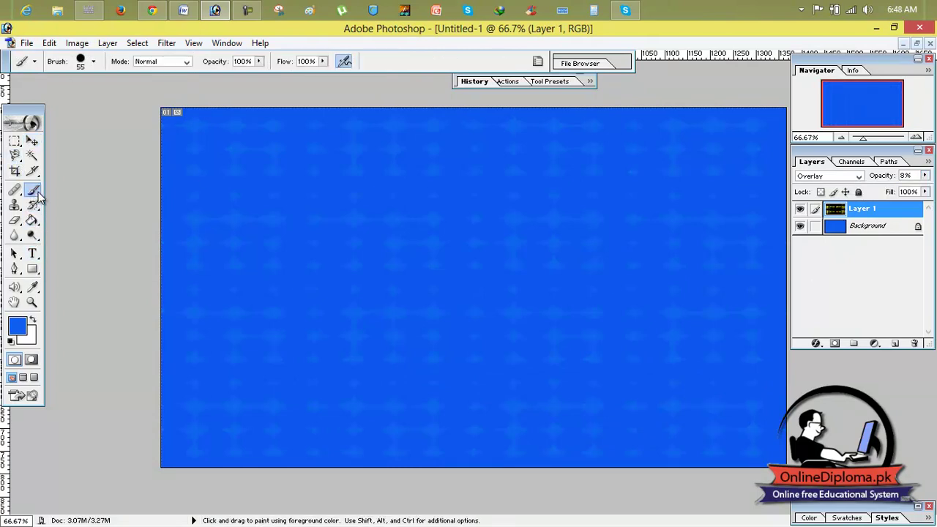
click(93, 63)
drag(150, 152, 150, 169)
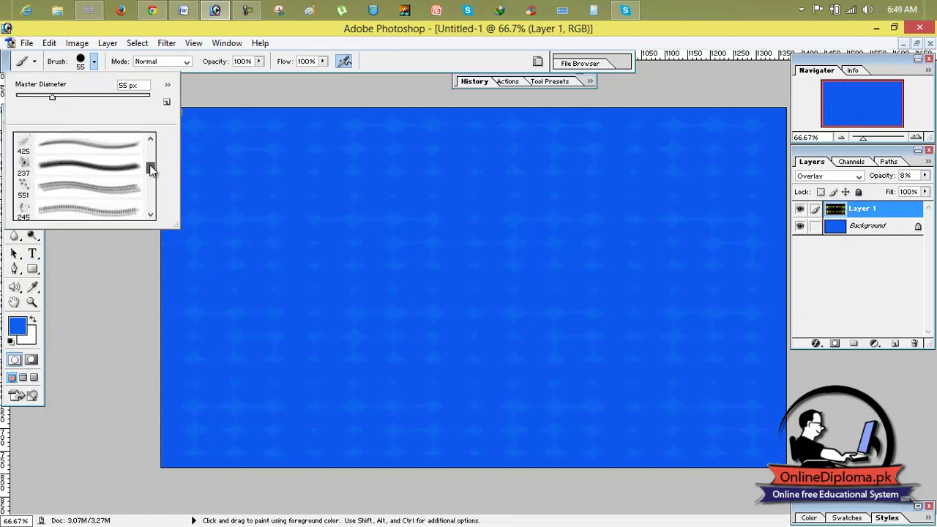
click(121, 167)
click(82, 197)
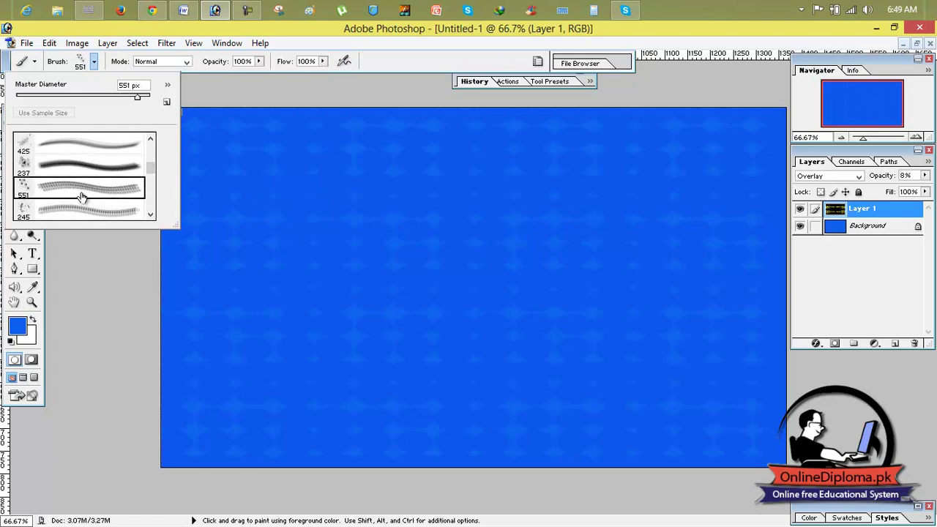
click(144, 213)
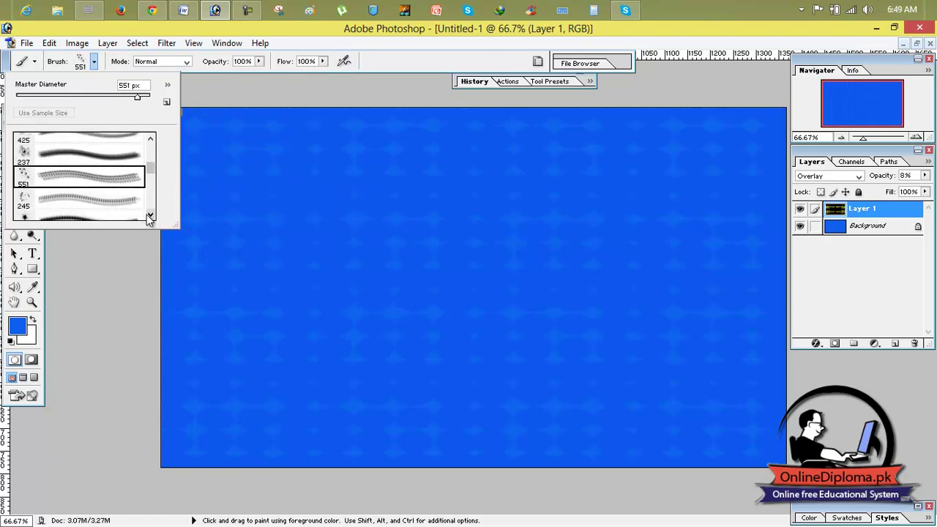
click(150, 214)
click(115, 181)
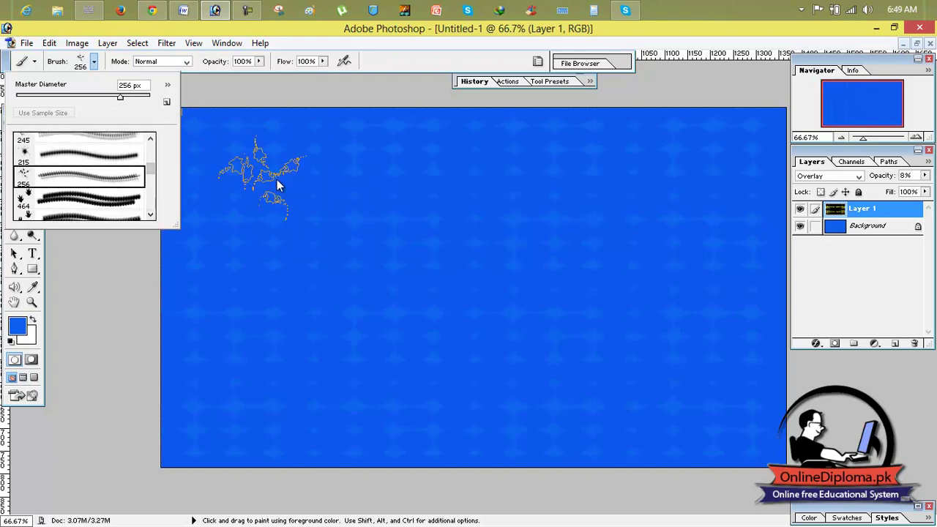
Step: Look through the brush presets for a decorative shape and preview the 472 px Obsidian Dawn lettering brush over the canvas
click(150, 215)
click(150, 215)
click(150, 215)
click(150, 214)
click(150, 215)
click(150, 215)
click(150, 215)
click(150, 215)
click(150, 215)
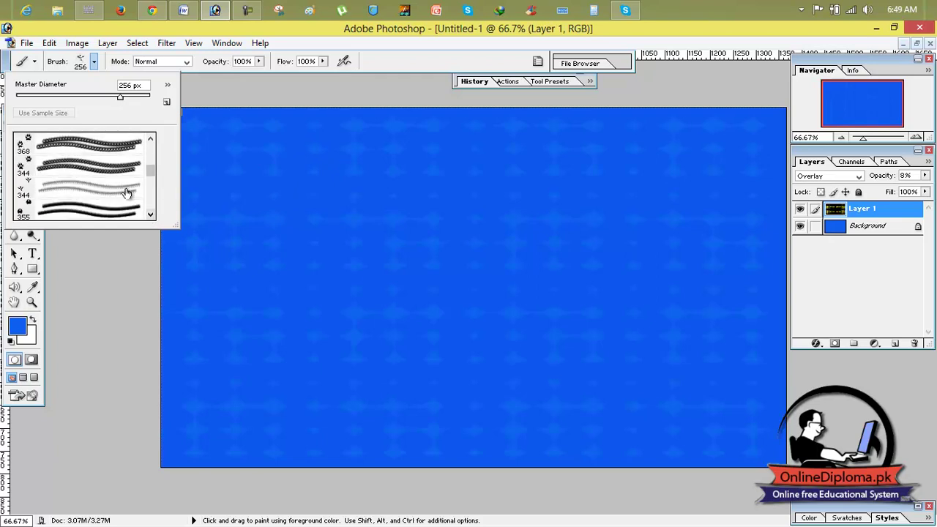
click(150, 216)
click(150, 216)
click(151, 216)
click(150, 216)
click(150, 216)
click(150, 216)
click(150, 216)
click(150, 216)
click(150, 216)
click(150, 216)
click(150, 216)
click(151, 216)
click(150, 216)
click(150, 216)
click(150, 216)
click(150, 216)
click(150, 216)
click(150, 216)
click(150, 216)
click(150, 216)
click(150, 216)
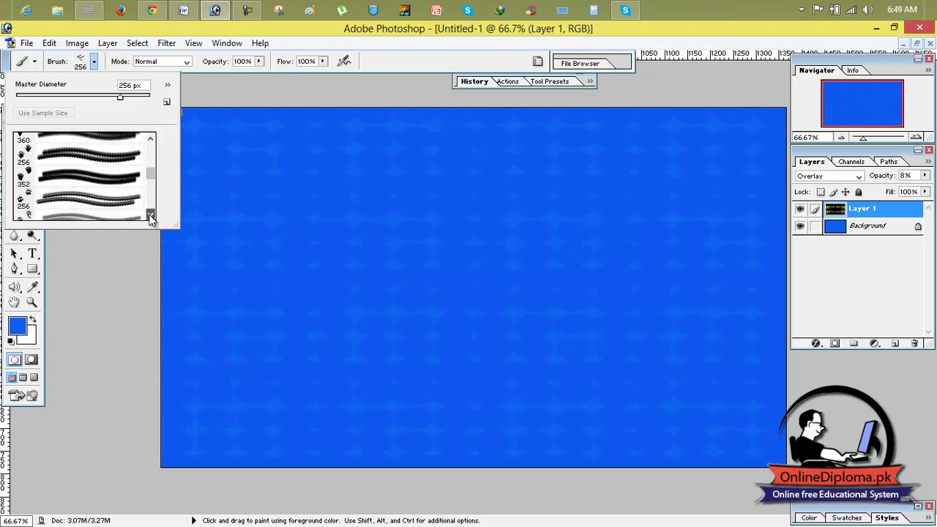
click(150, 216)
click(150, 216)
click(150, 216)
click(150, 216)
click(151, 216)
click(150, 216)
click(150, 216)
click(150, 216)
click(150, 216)
click(59, 178)
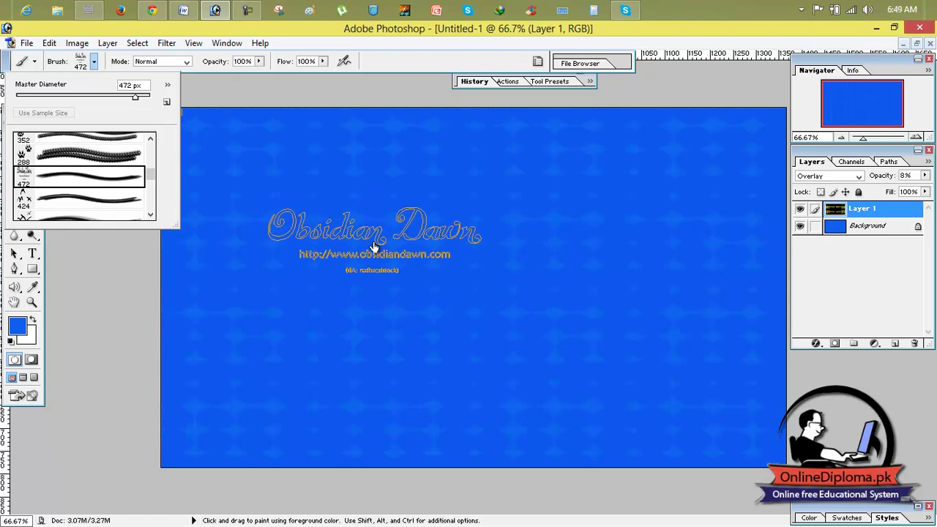
Step: Search further through the presets and preview the large 2332 px and 2500 px sampled brushes
click(151, 216)
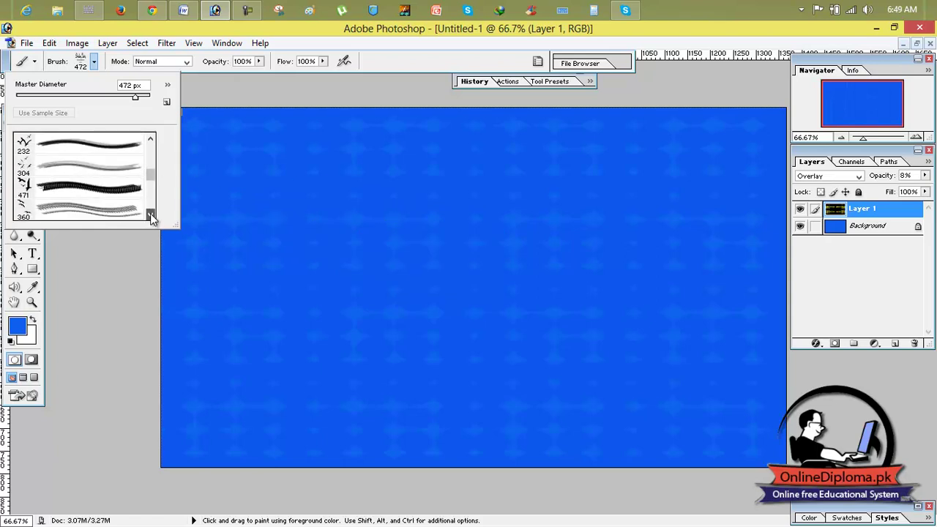
click(151, 216)
click(151, 216)
click(151, 216)
click(151, 216)
click(151, 216)
click(150, 216)
click(151, 216)
click(151, 216)
click(151, 216)
click(151, 216)
click(151, 216)
click(150, 216)
click(151, 216)
click(151, 216)
click(151, 216)
click(151, 216)
click(151, 216)
click(122, 173)
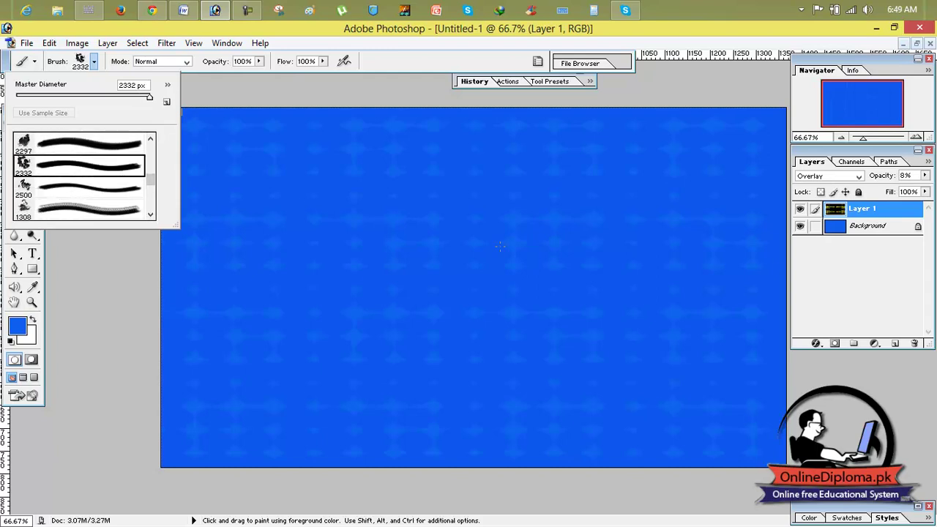
drag(149, 97, 133, 97)
click(127, 192)
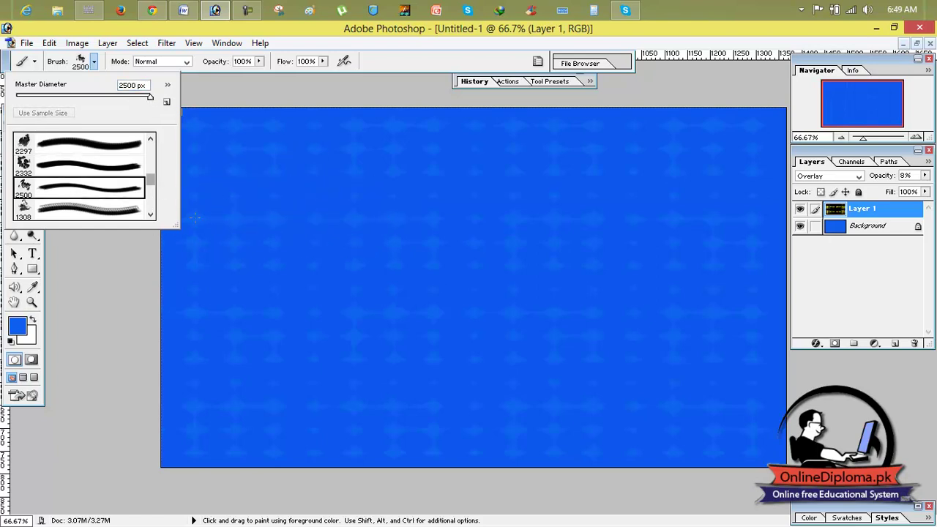
Step: Choose the second 1545 px floral scroll brush and reduce its master diameter to 455 px
drag(148, 180, 148, 182)
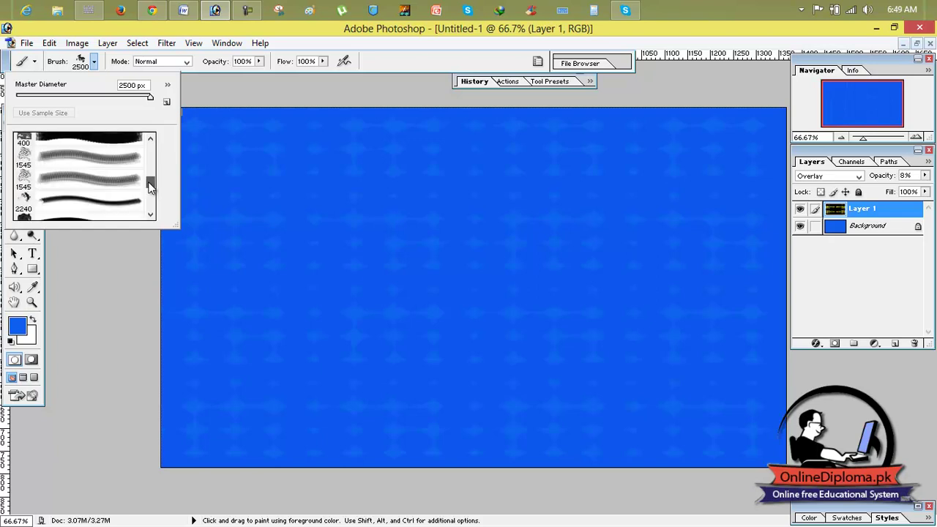
click(114, 175)
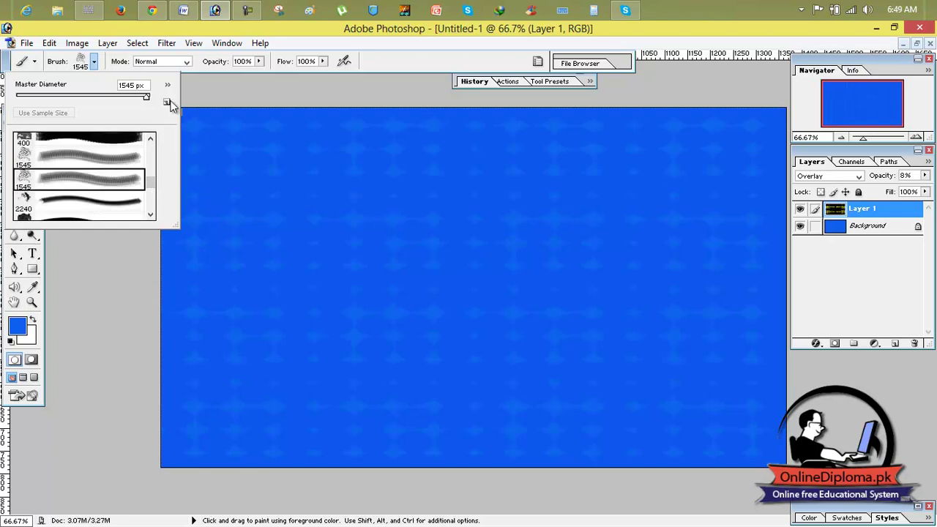
drag(145, 98, 134, 97)
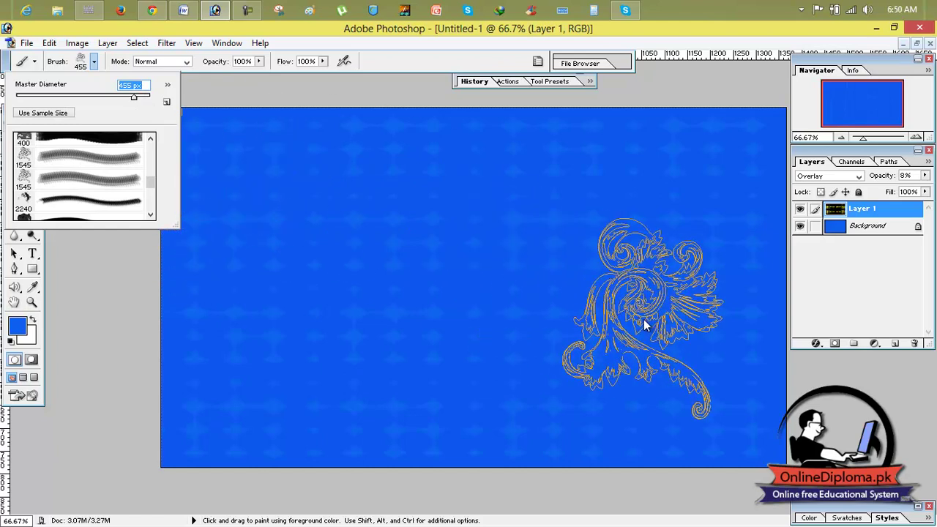
Step: Set the foreground color to near-white FDFDFD
click(17, 325)
click(564, 247)
drag(560, 243, 508, 183)
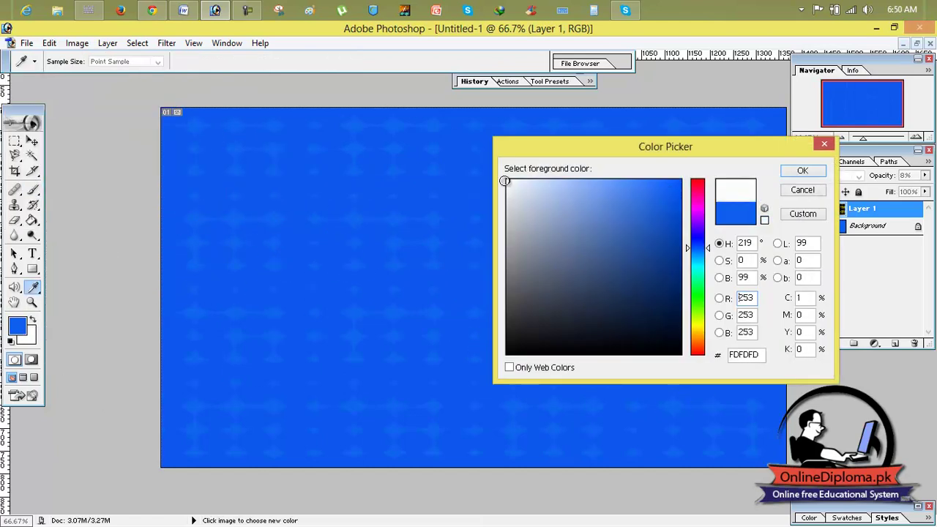
click(803, 171)
Step: Add a new layer above the pattern layer and stamp the 455 px floral scroll once in the canvas's lower-right corner
click(895, 342)
click(720, 377)
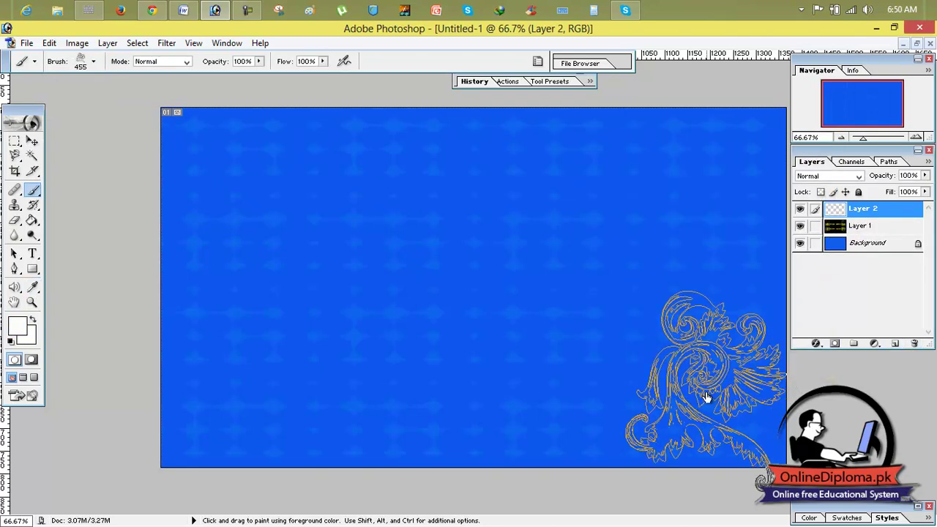
click(707, 372)
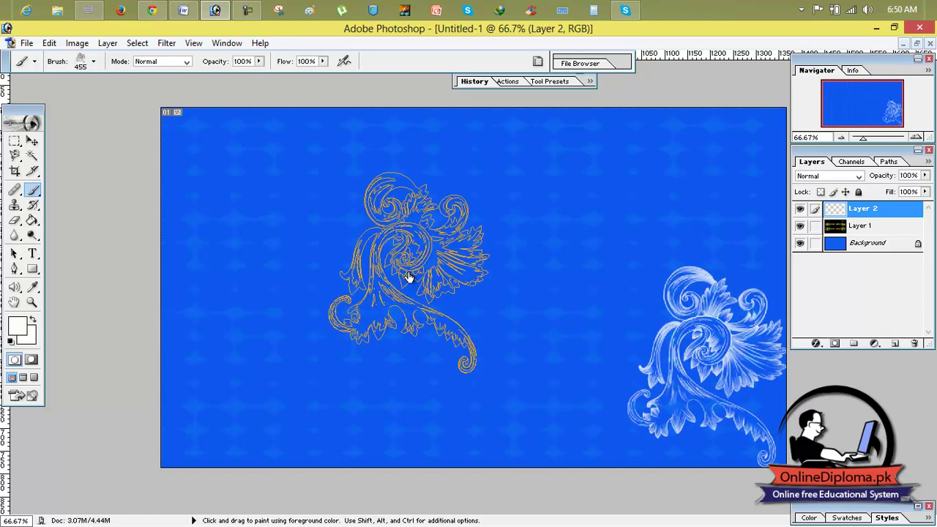
Step: Add another new layer and stamp the same floral scroll once in the canvas's upper-left corner
drag(921, 226, 902, 349)
drag(707, 365, 256, 212)
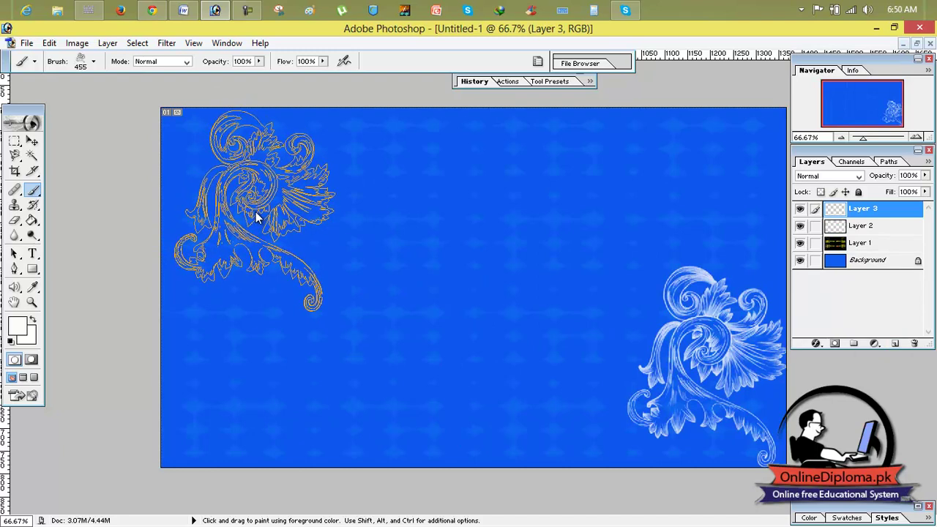
click(255, 213)
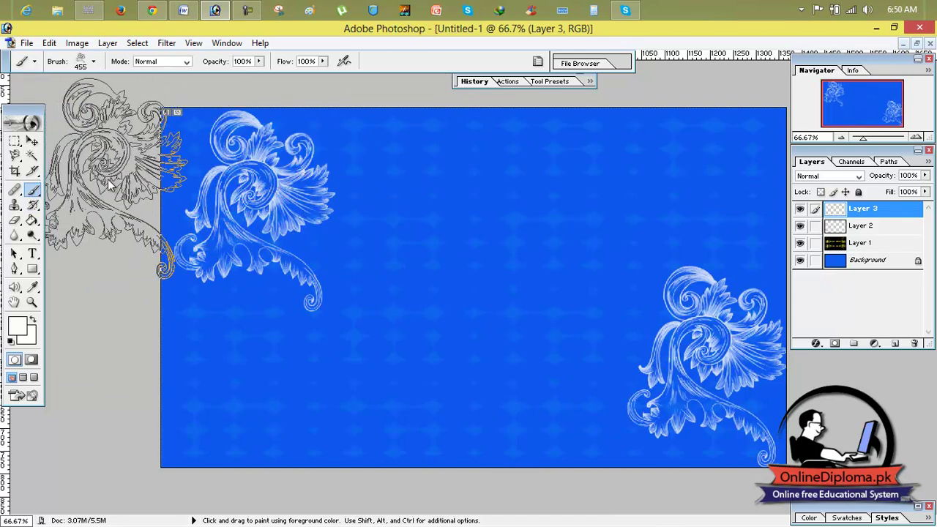
Step: Switch the brush to the hard round 13 px preset
click(93, 62)
drag(106, 95, 33, 96)
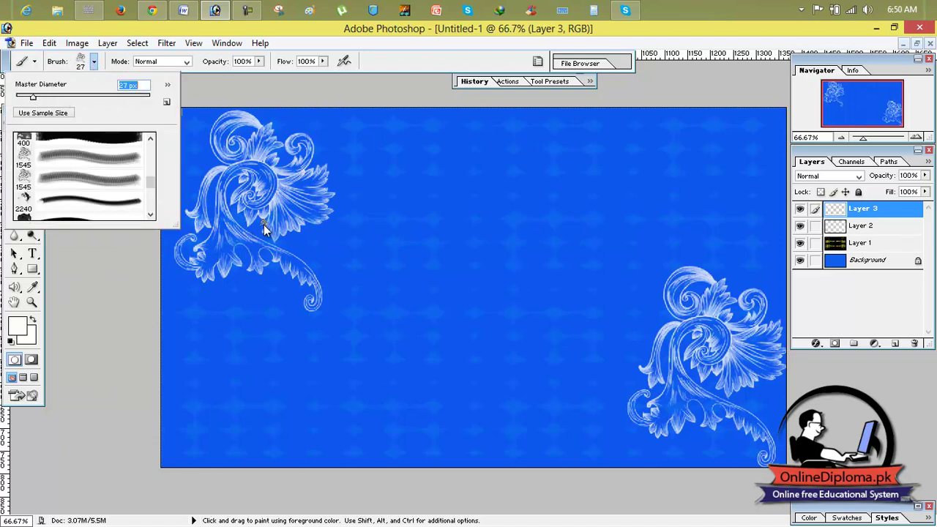
drag(149, 175, 151, 144)
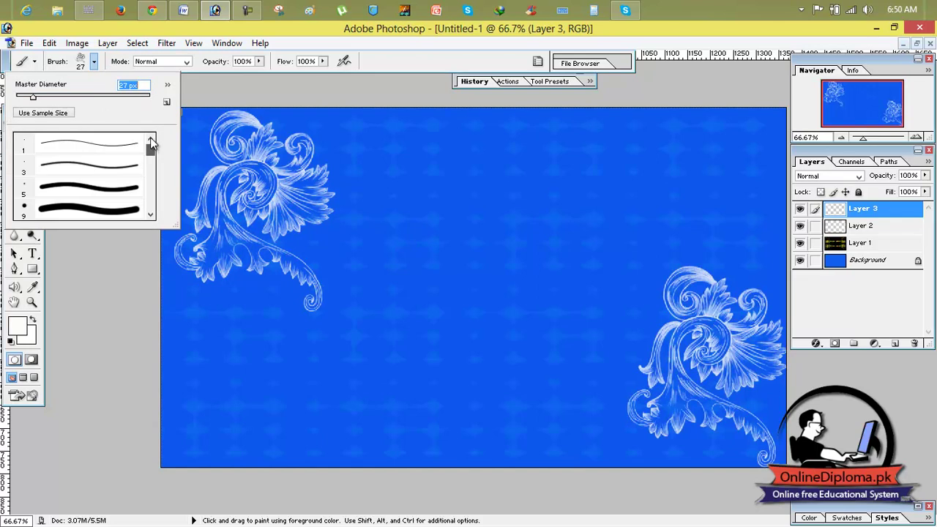
click(73, 213)
click(78, 217)
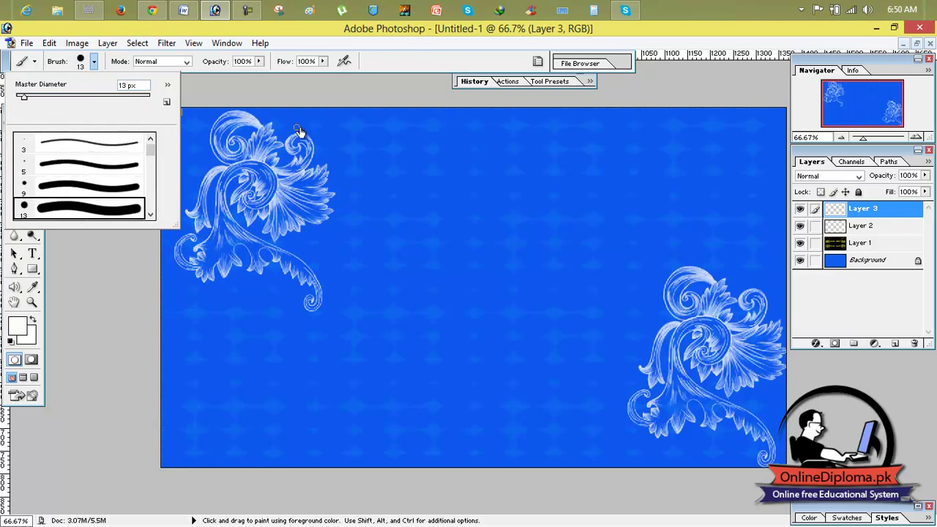
click(400, 71)
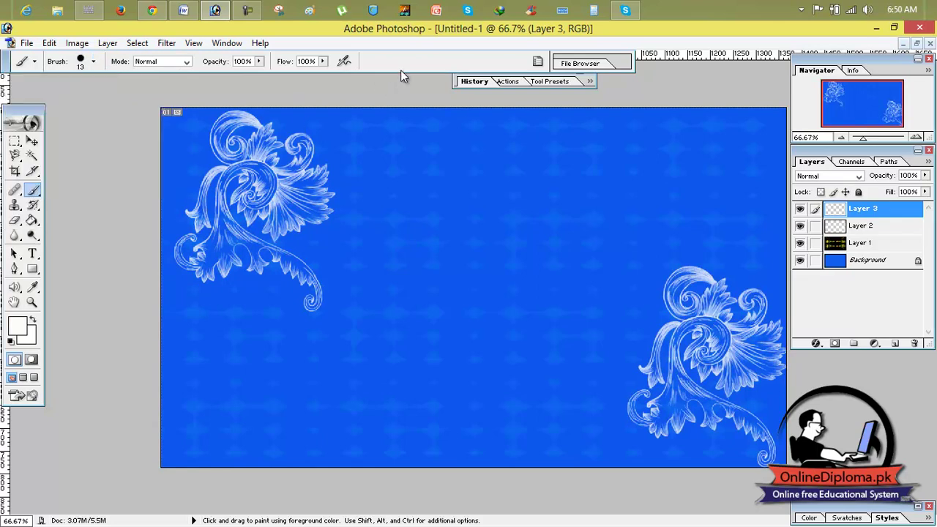
Step: Flip the upper-left flourish horizontally and vertically with Free Transform and move it against the corner, at about X 167 px, Y 219 px
click(34, 144)
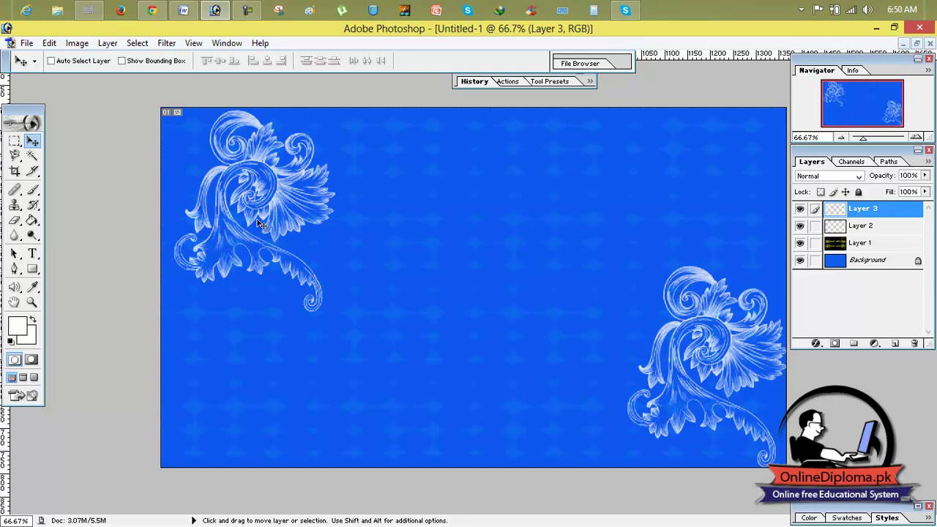
key(ctrl+t)
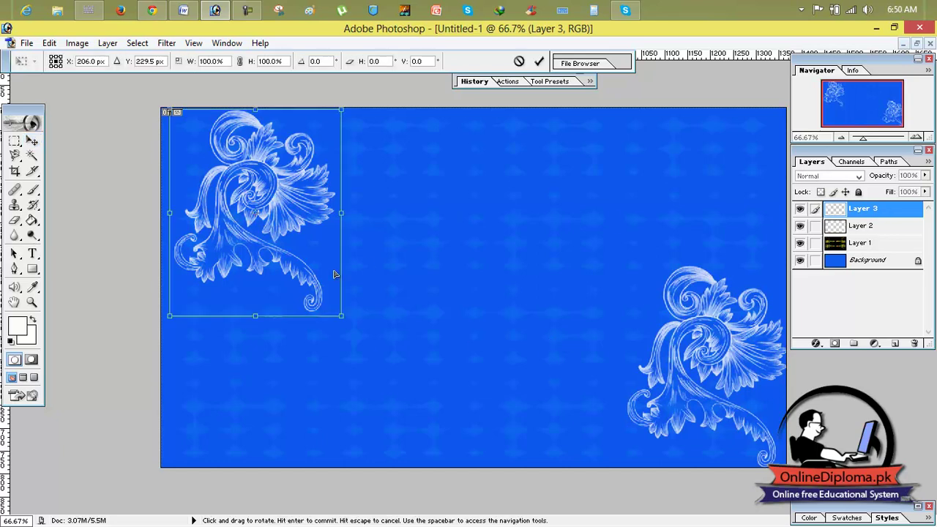
right_click(292, 233)
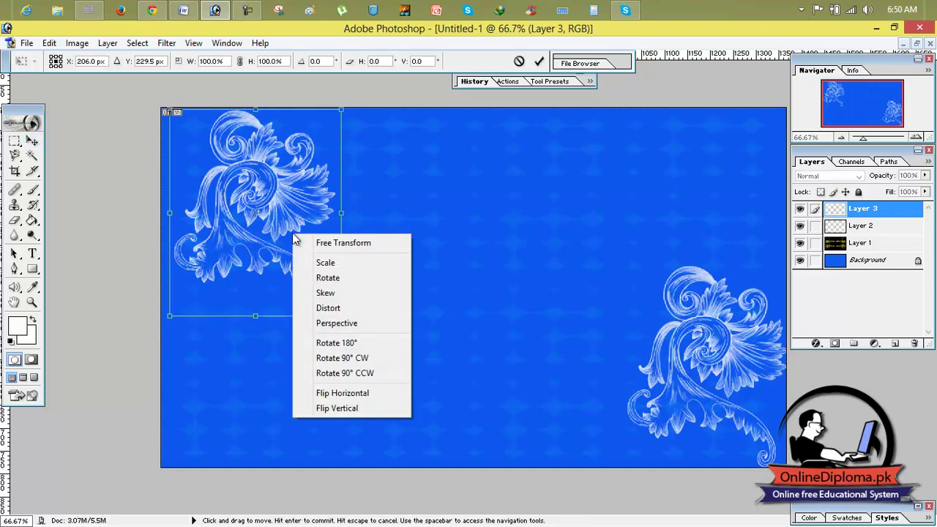
click(343, 393)
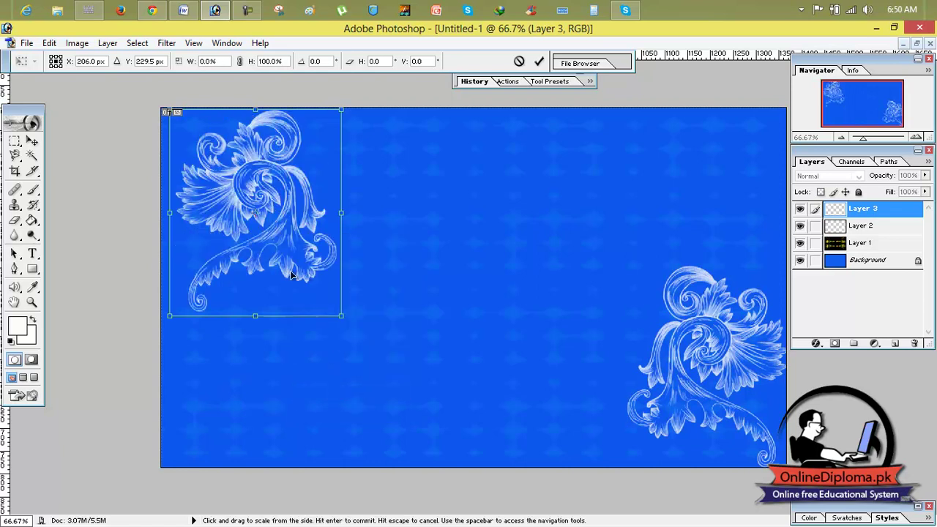
right_click(283, 242)
click(335, 410)
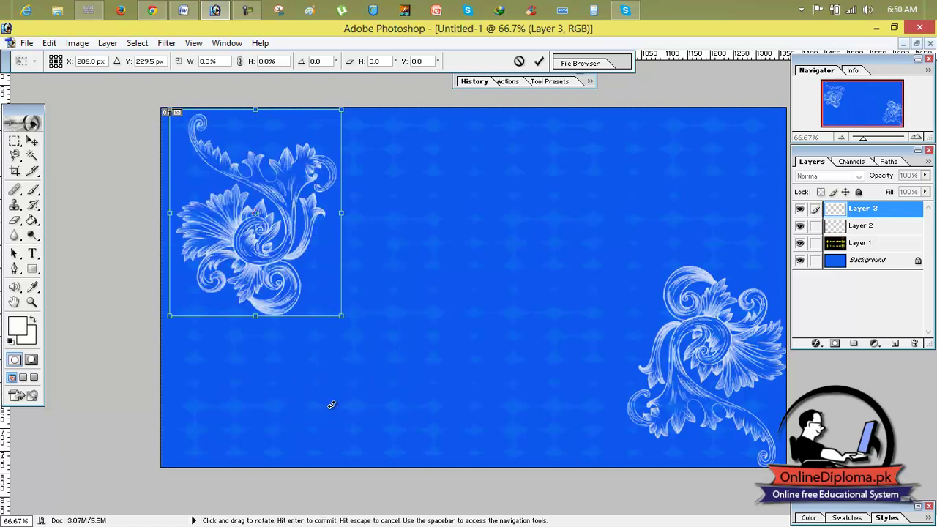
drag(280, 260, 263, 255)
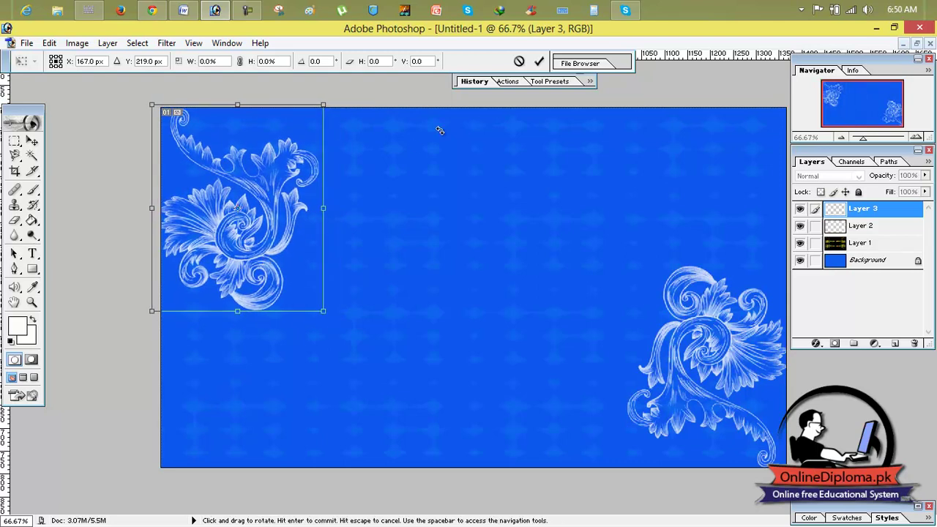
click(541, 62)
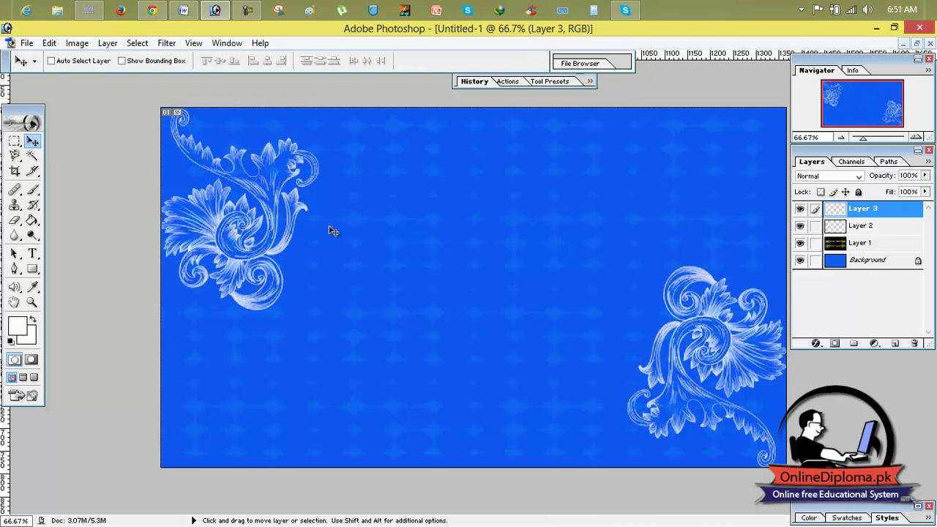
Step: Lower the opacity of the upper-left flourish on Layer 3 to 49%
click(925, 176)
drag(924, 191, 890, 199)
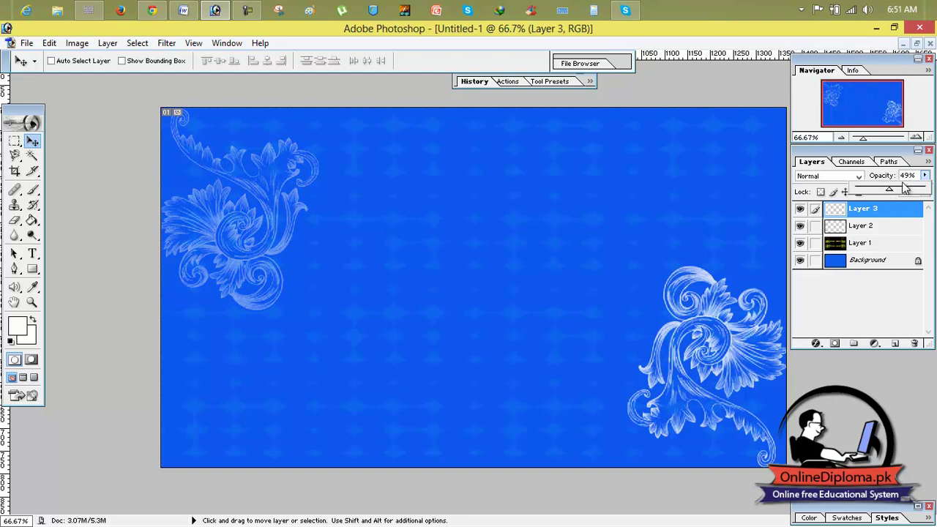
click(730, 314)
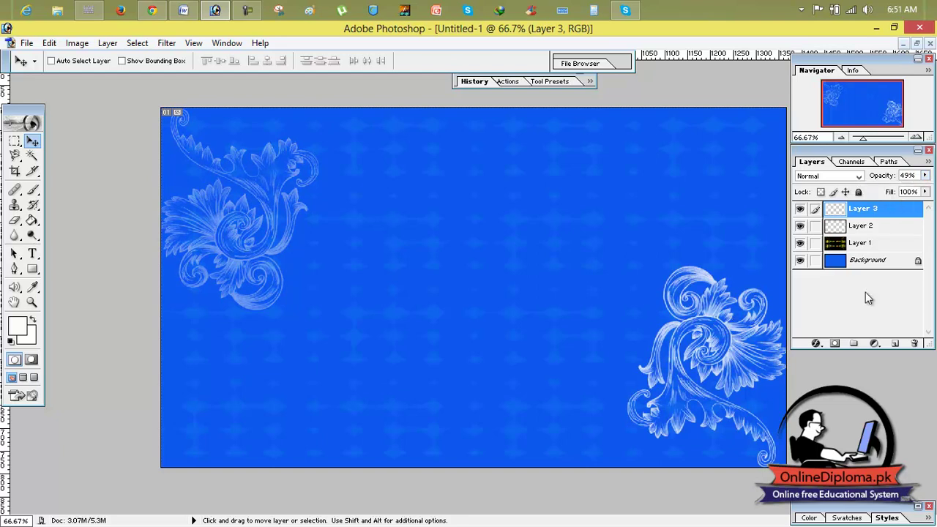
Step: Set the opacity of the lower-right flourish on Layer 2 to 49% and link Layer 3 to it
click(847, 229)
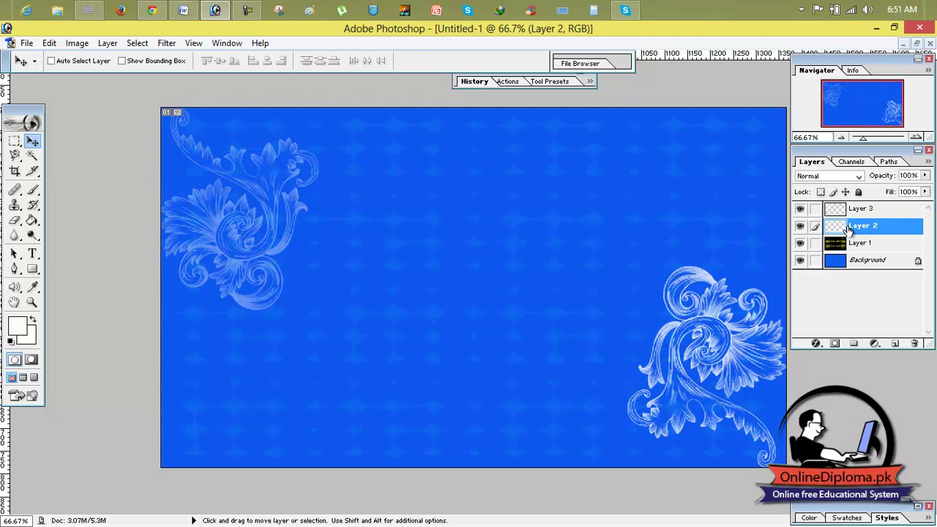
click(908, 176)
text(49)
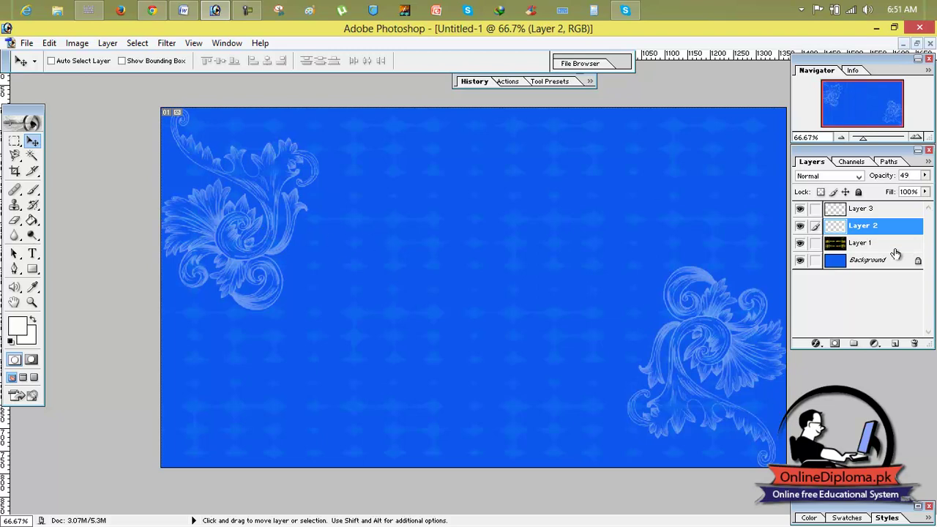
click(815, 209)
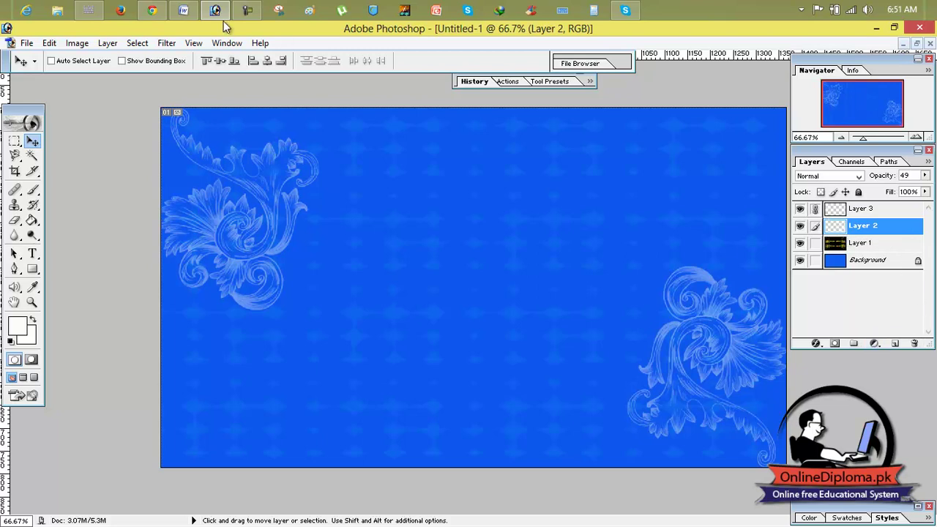
Step: Merge the two linked flourish layers, Layer 2 and Layer 3, into one layer
click(77, 42)
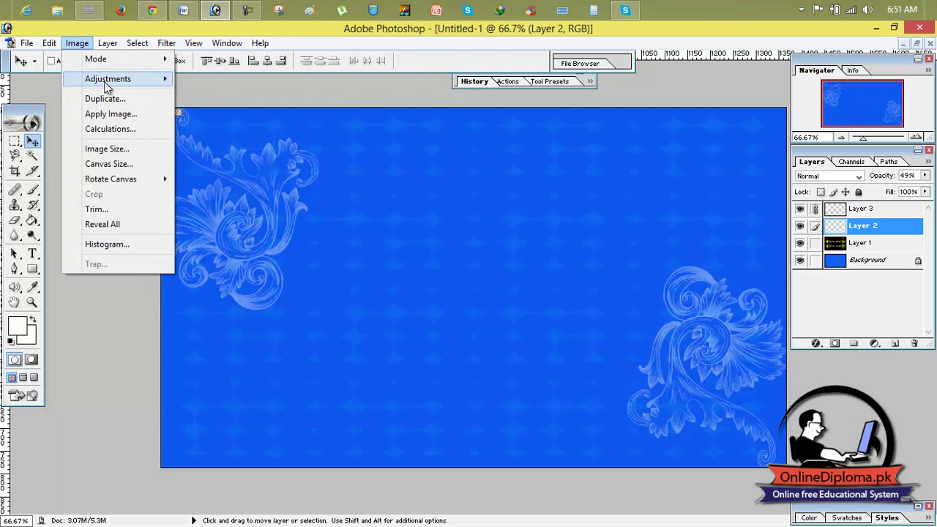
mouse_move(106, 82)
mouse_move(126, 179)
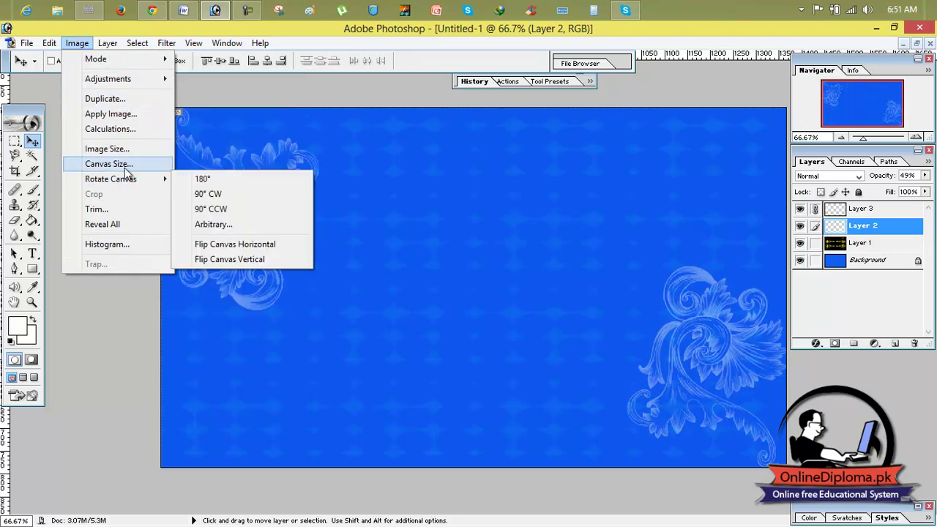
mouse_move(106, 44)
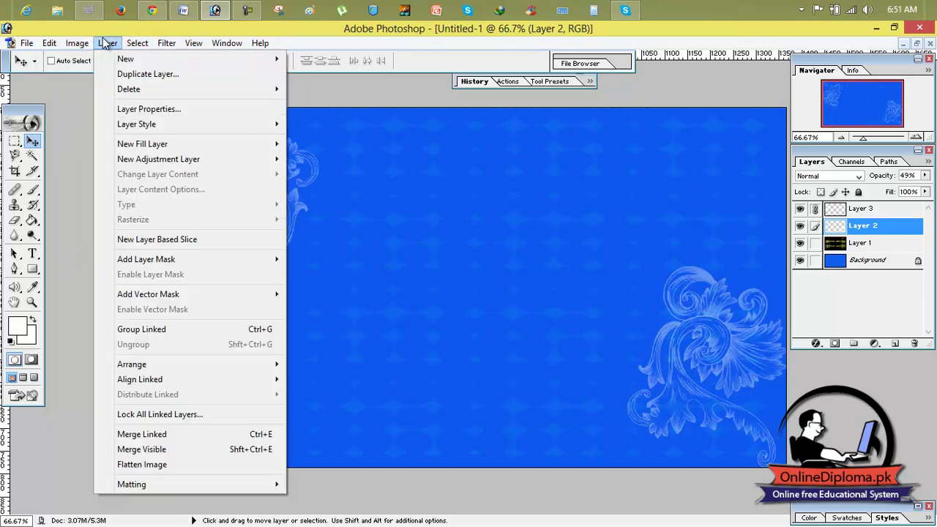
click(183, 435)
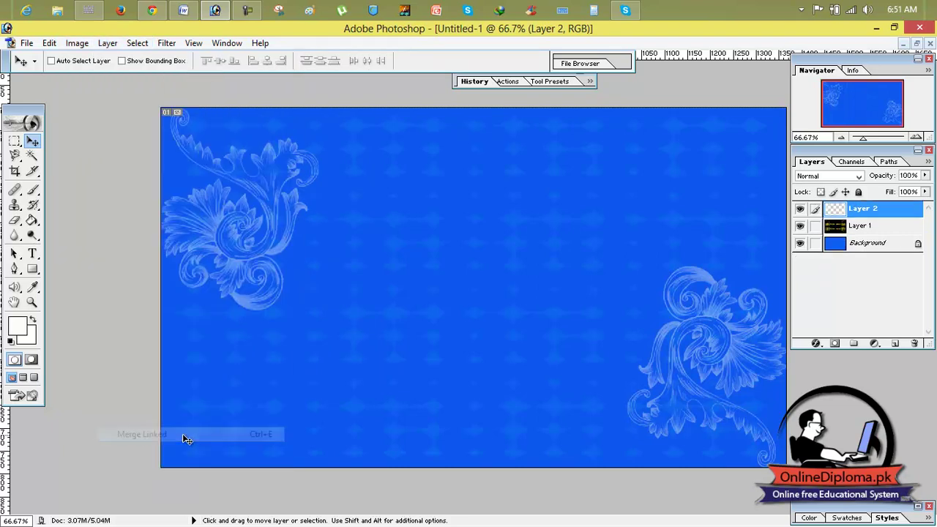
Step: Add a new empty layer directly above the halftone pattern on Layer 1
click(851, 231)
click(848, 212)
click(847, 227)
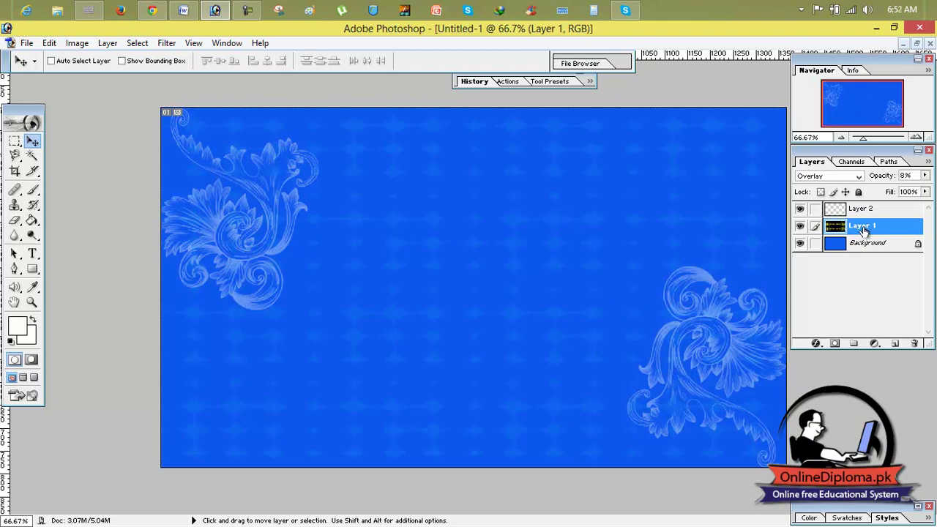
click(895, 344)
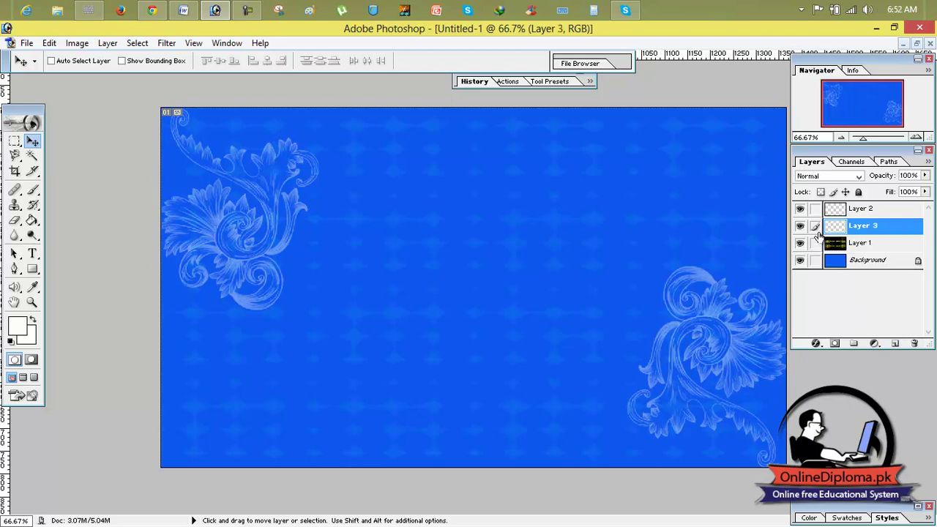
Step: Convert the locked Background into a regular layer named Layer 0, in Normal mode at 100% opacity
click(836, 246)
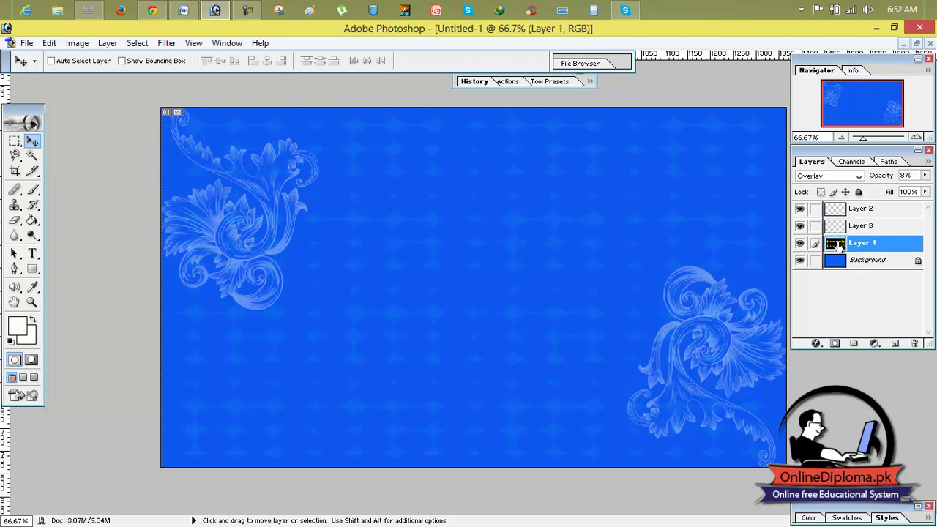
double_click(842, 260)
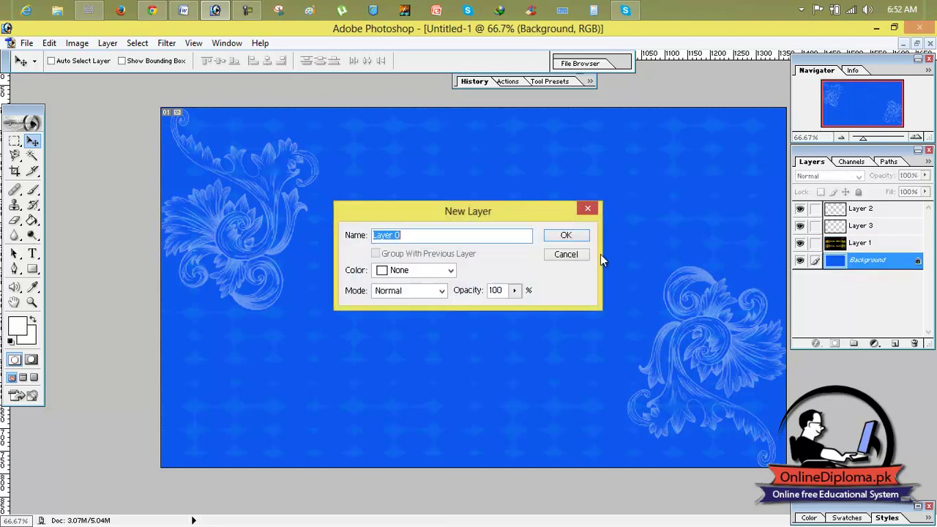
click(578, 234)
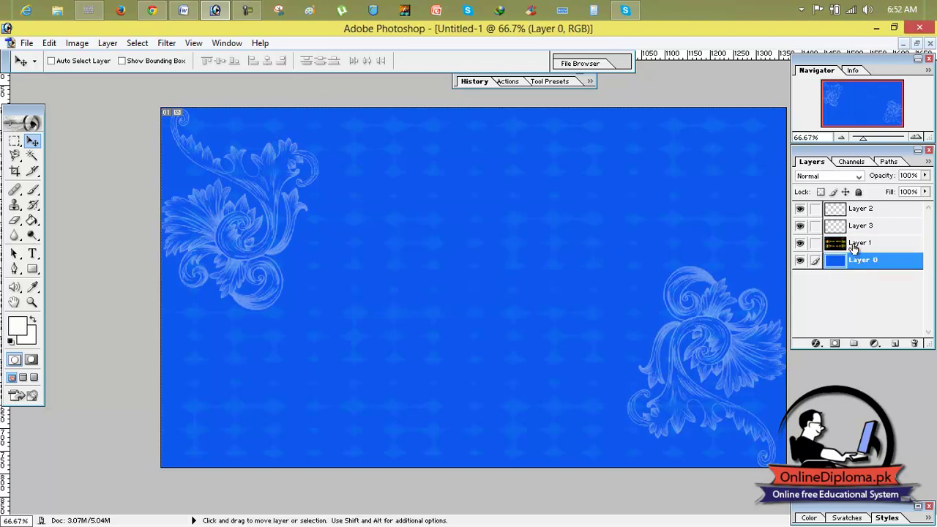
Step: Link the blue Layer 0 to the pattern on Layer 1 and merge the linked layers
click(857, 244)
click(815, 260)
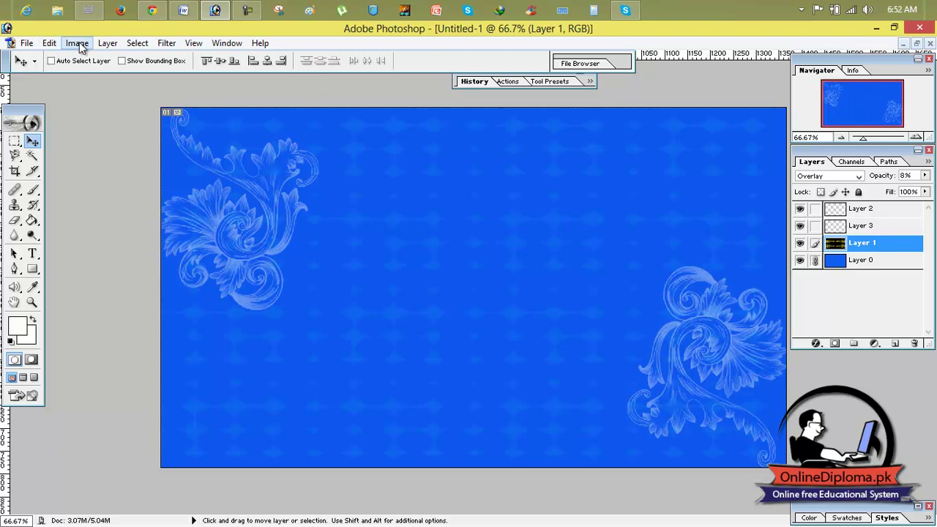
click(108, 44)
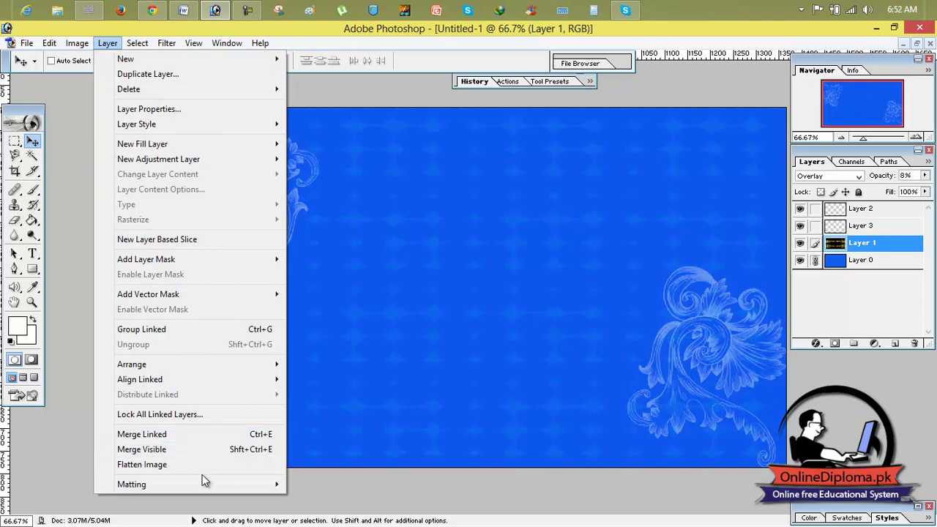
click(209, 437)
Step: Place Layer 2 beneath Layer 3 in the stack and shift its flourishes slightly up and to the left
click(830, 209)
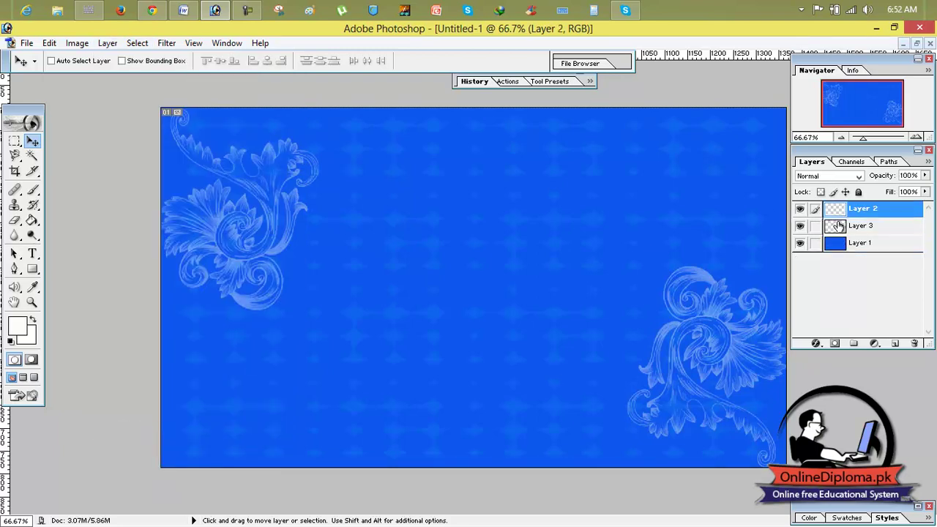
click(838, 228)
click(833, 212)
drag(836, 215, 837, 242)
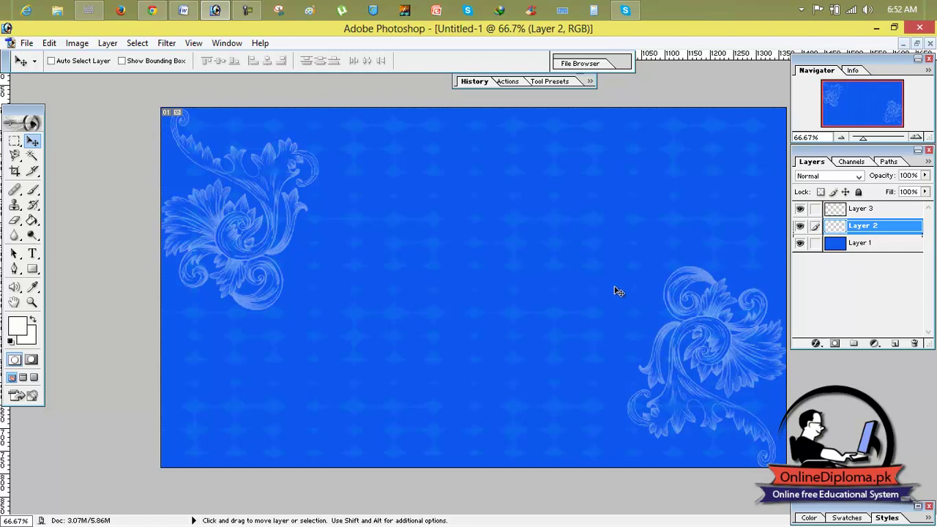
mouse_move(687, 337)
mouse_down()
mouse_move(661, 303)
mouse_move(696, 339)
mouse_move(681, 334)
mouse_up()
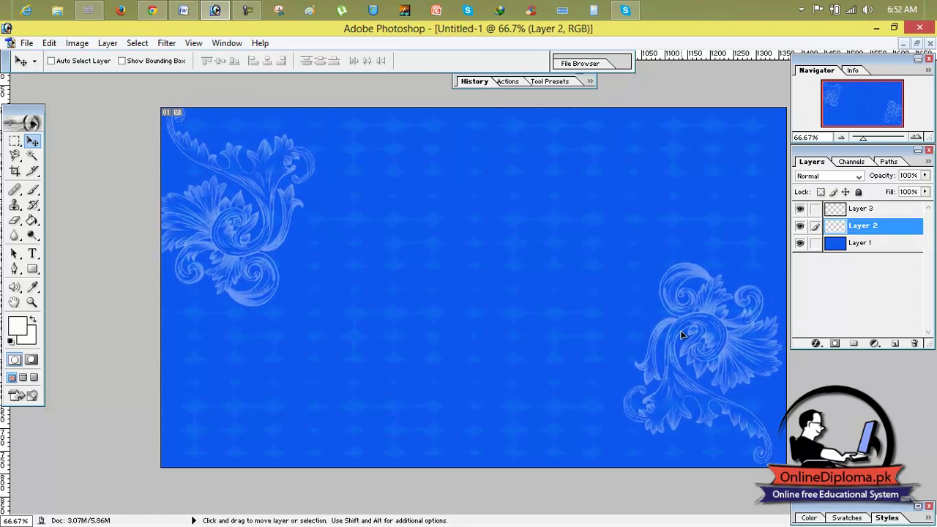
Step: Move the empty Layer 3 to the bottom of the layer stack, beneath the blue Layer 1
click(855, 211)
drag(856, 210, 851, 246)
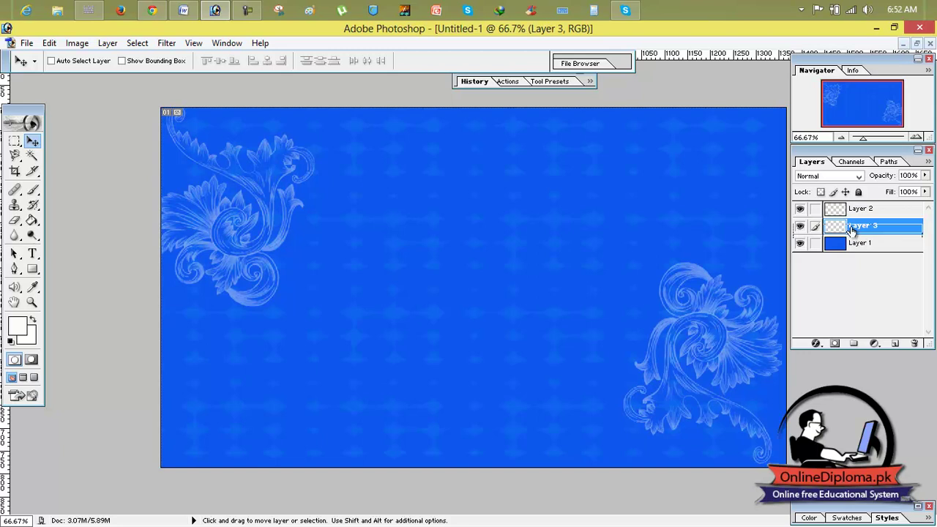
drag(859, 229, 860, 259)
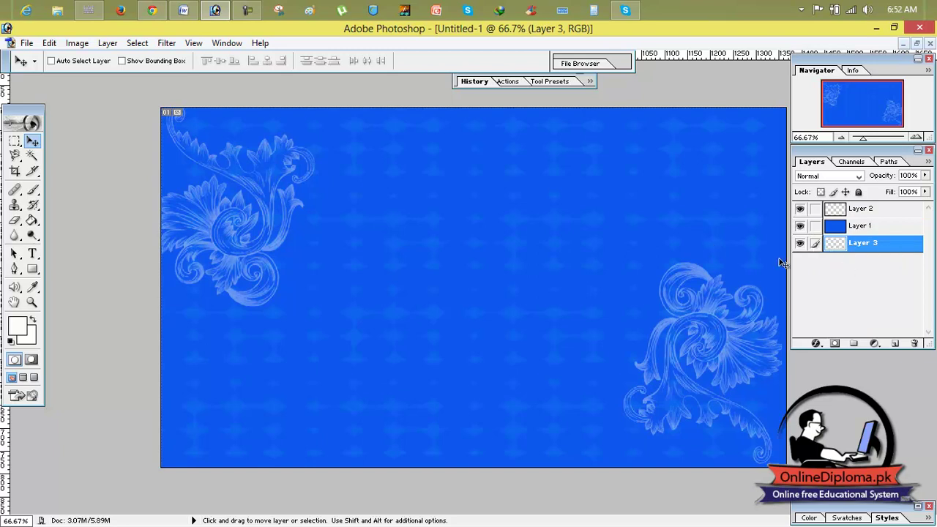
Step: Set the foreground color to pink FB0981 and fill the bottom Layer 3 with it
click(21, 333)
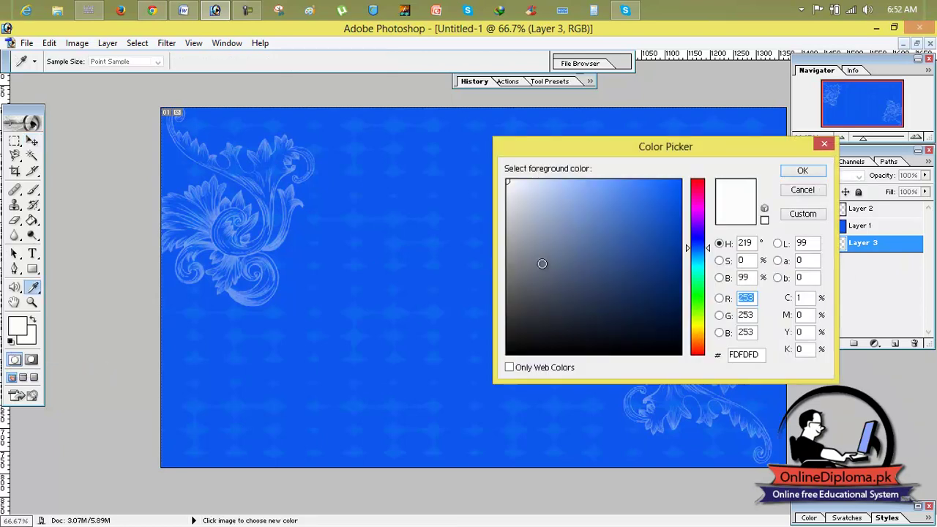
drag(688, 250, 675, 183)
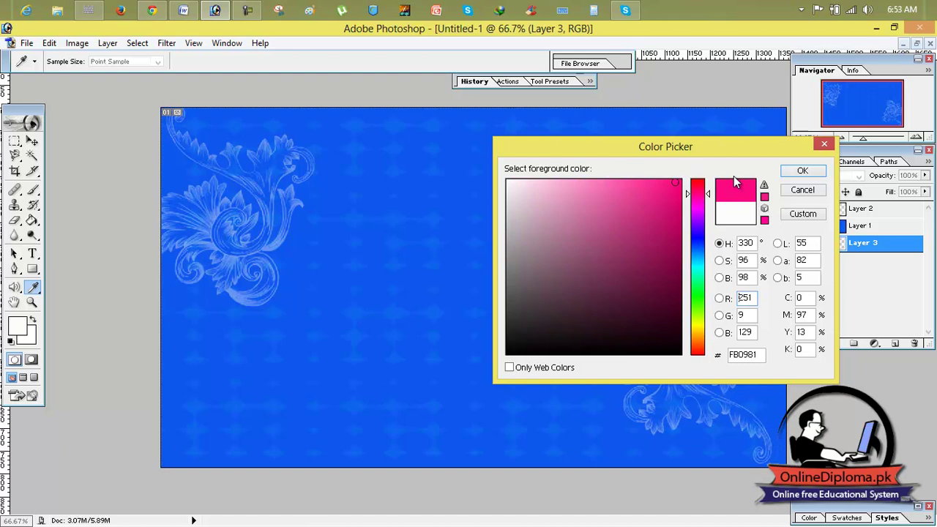
click(786, 177)
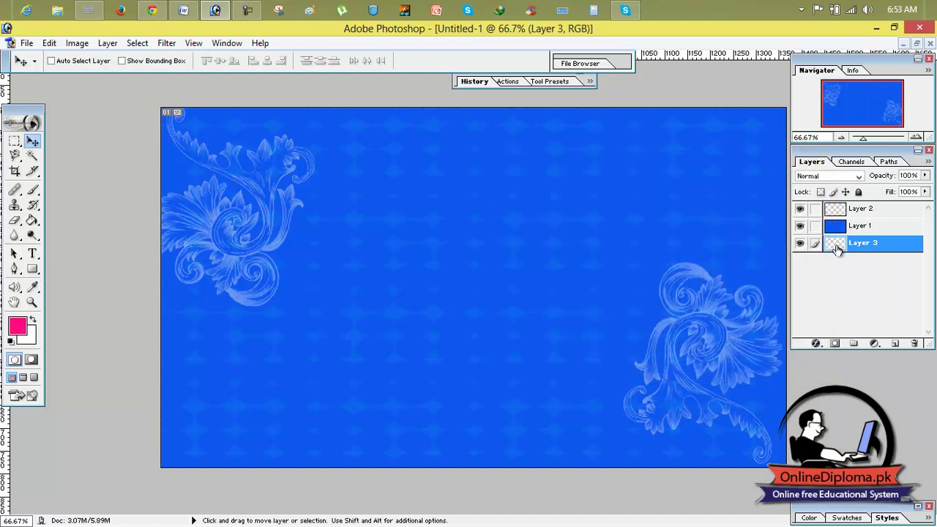
key(alt)
key(alt+BackSpace)
Step: Scale the blue Layer 1 to 98.6% width with a slightly reduced height, leaving a thin border of Layer 3 on all sides
click(835, 229)
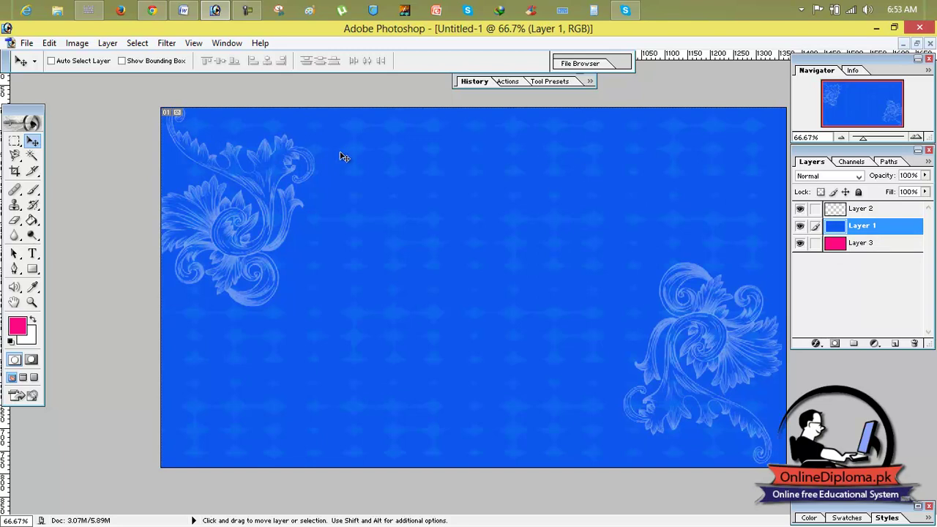
key(ctrl+t)
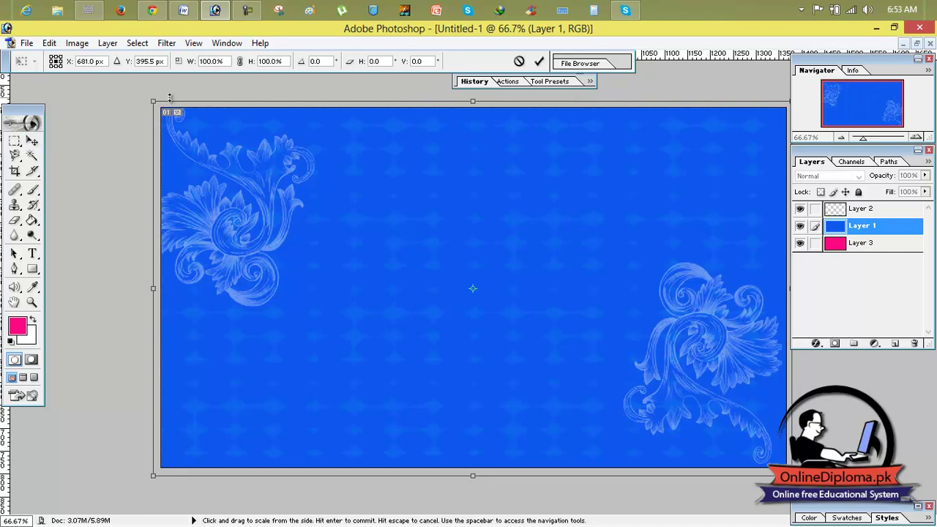
drag(151, 100, 153, 104)
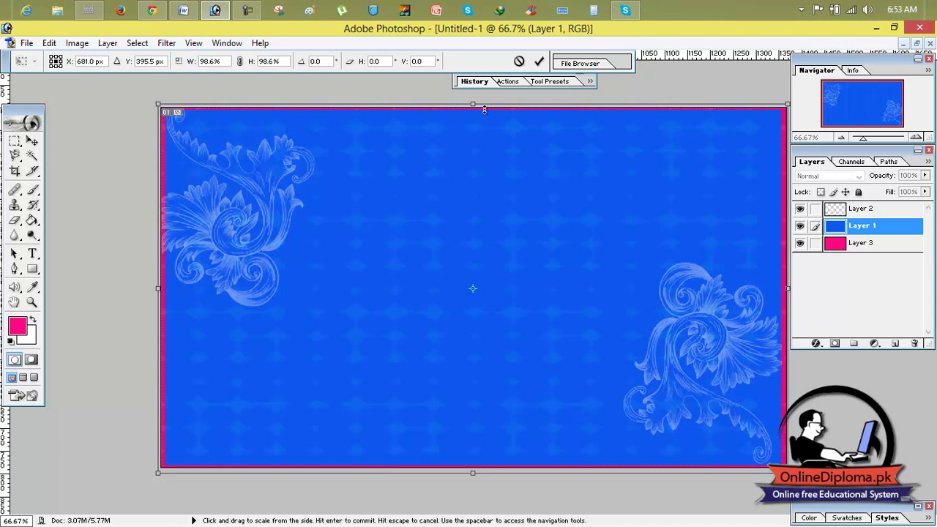
drag(472, 106, 471, 108)
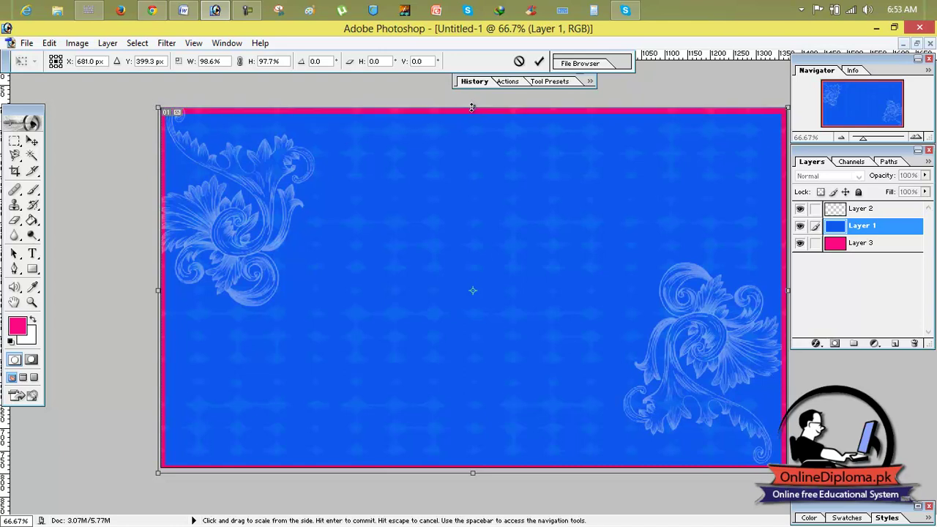
click(32, 142)
click(426, 226)
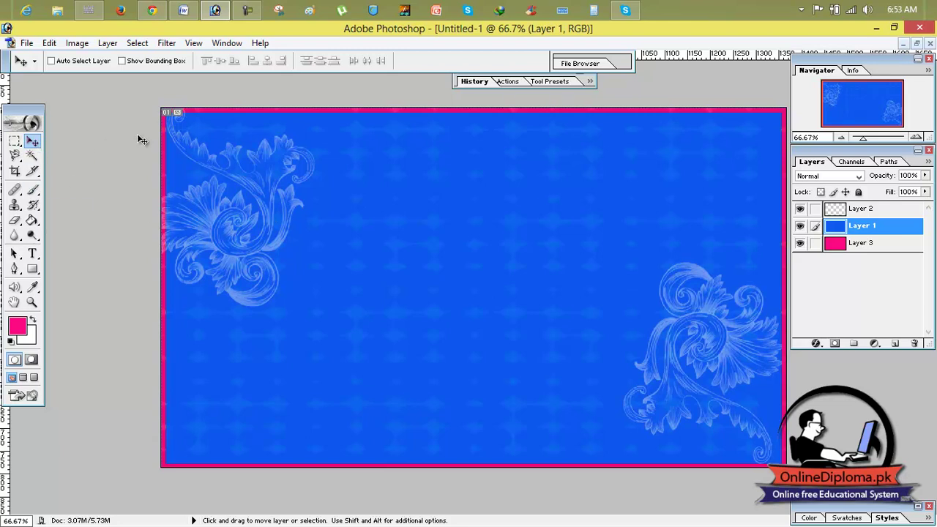
Step: Set the foreground color to red FB0909 and fill the bottom Layer 3 with it
click(833, 247)
click(18, 325)
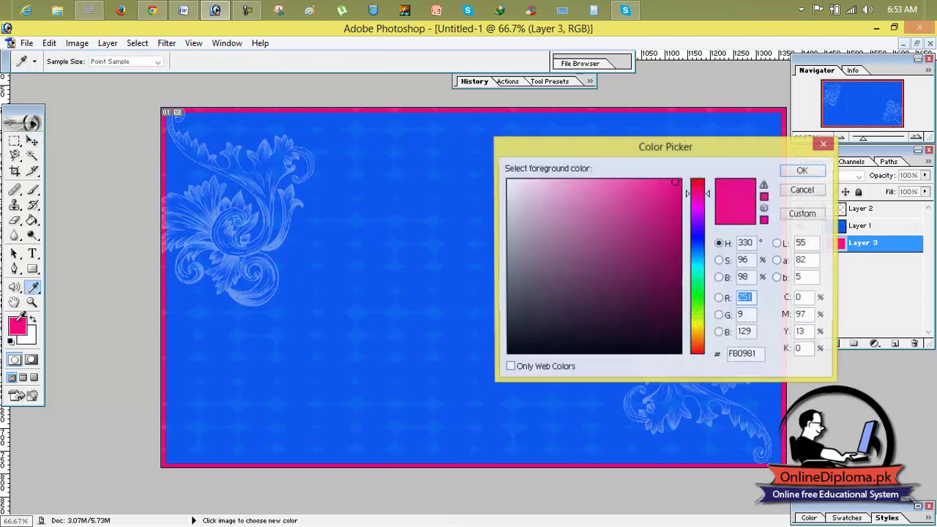
drag(697, 196, 698, 180)
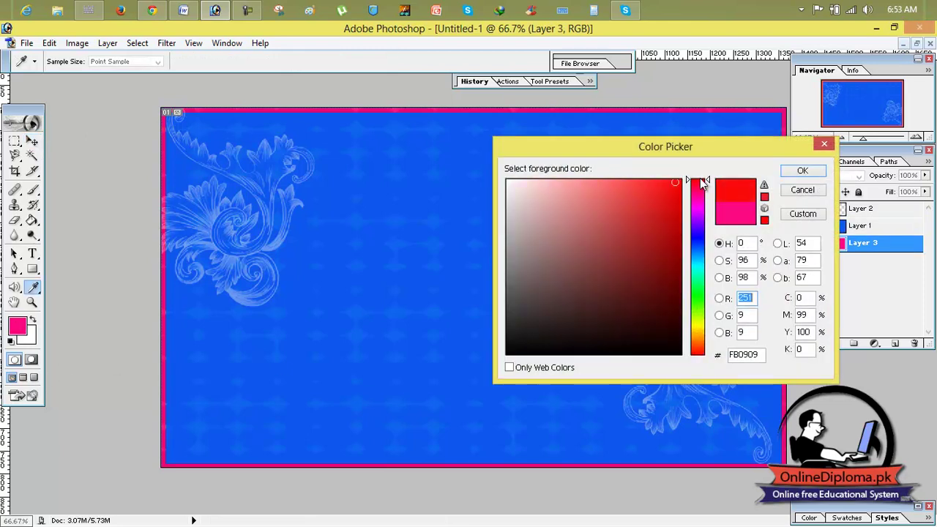
click(801, 171)
key(alt+BackSpace)
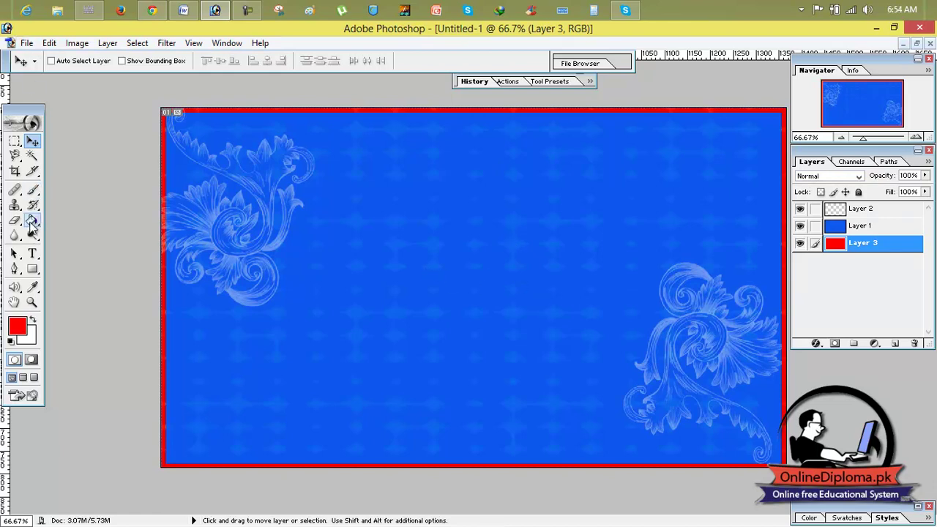
click(18, 142)
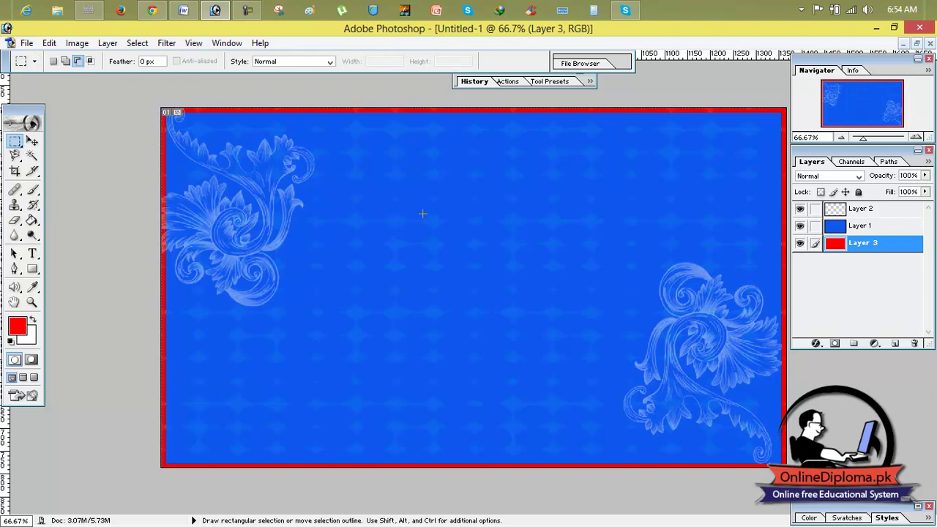
drag(600, 275, 734, 437)
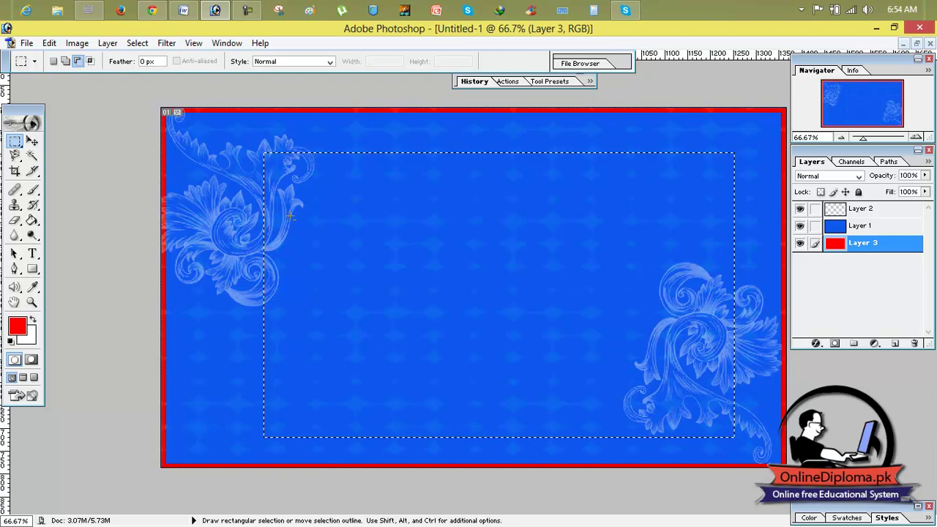
key(ctrl+d)
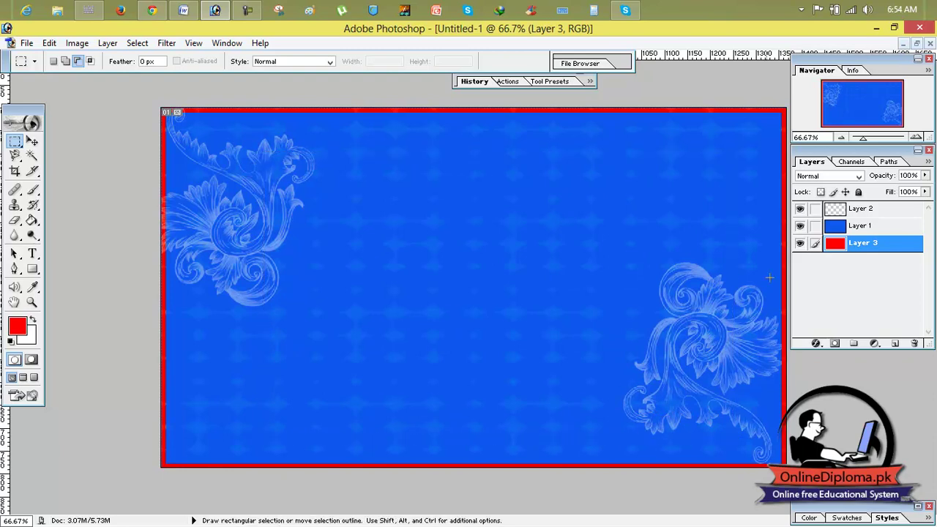
Step: Create a new layer above Layer 2, draw a large rectangular marquee inset from the canvas edges and try to move it
click(867, 210)
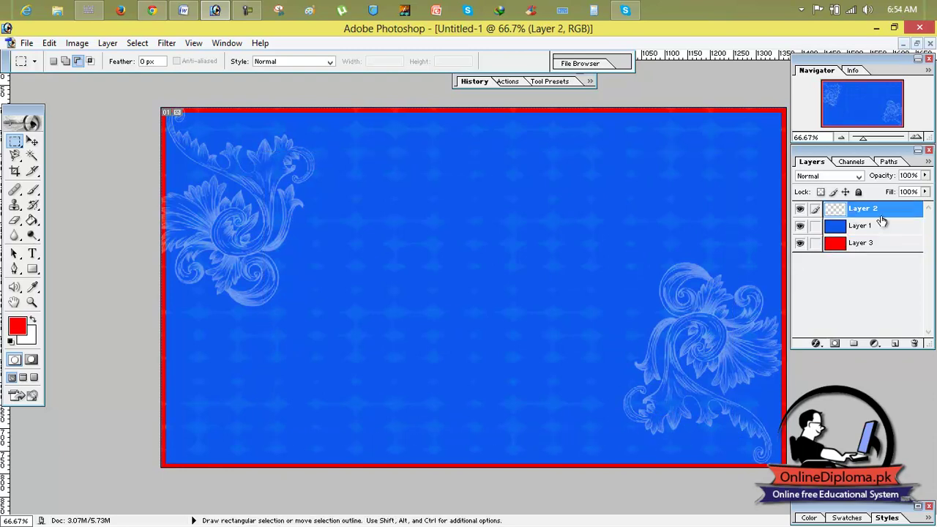
click(896, 344)
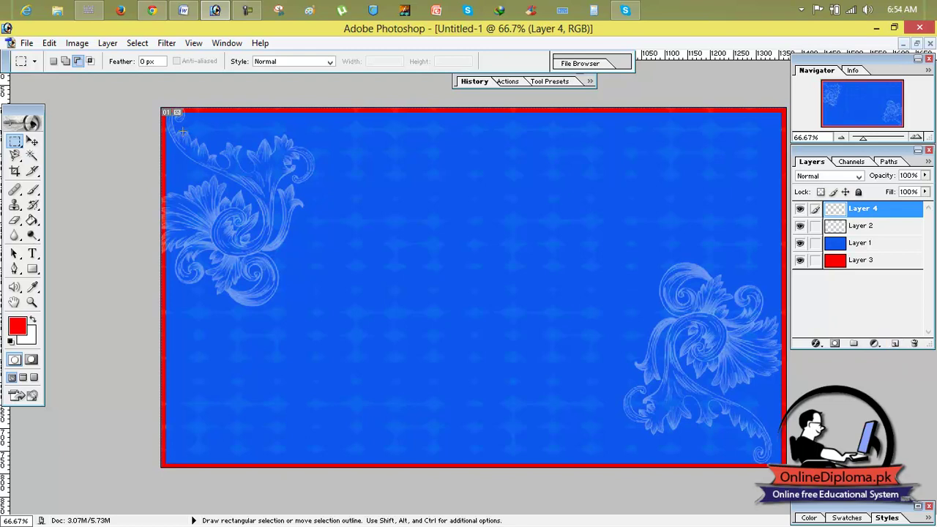
drag(607, 362, 745, 445)
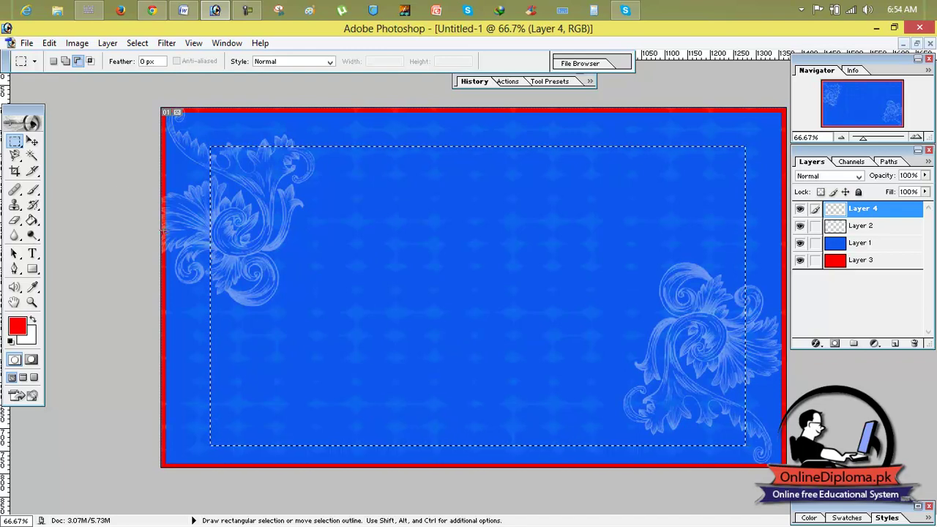
click(33, 142)
click(346, 247)
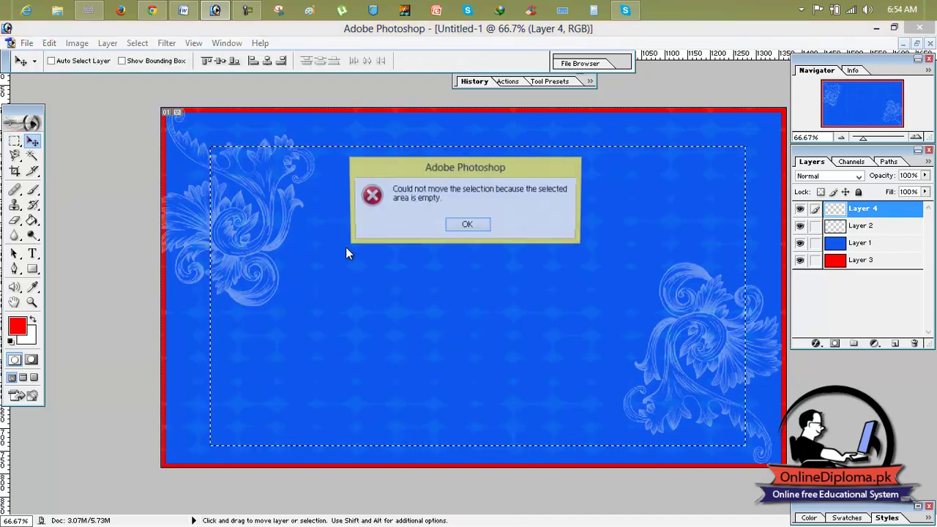
click(466, 226)
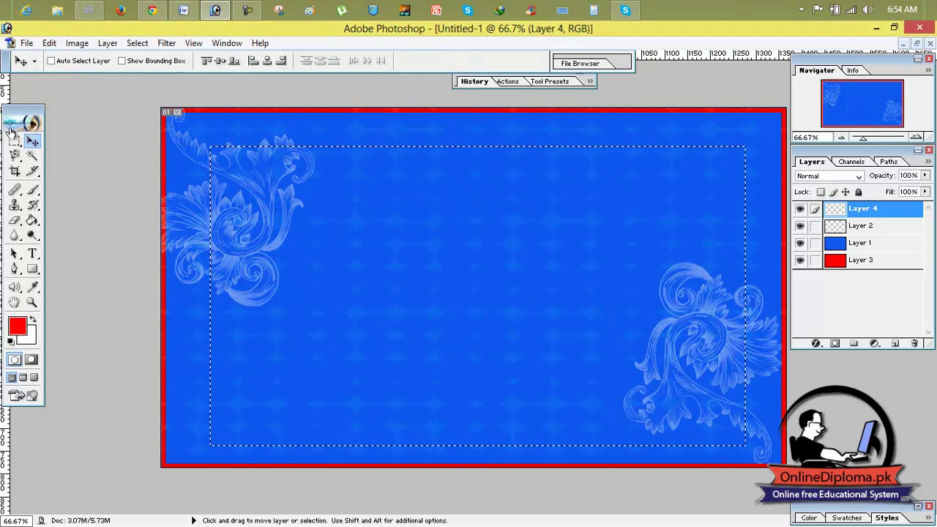
Step: Set the foreground color to white FFFFFF and fill the rectangular selection on Layer 4 with it
click(594, 174)
click(468, 226)
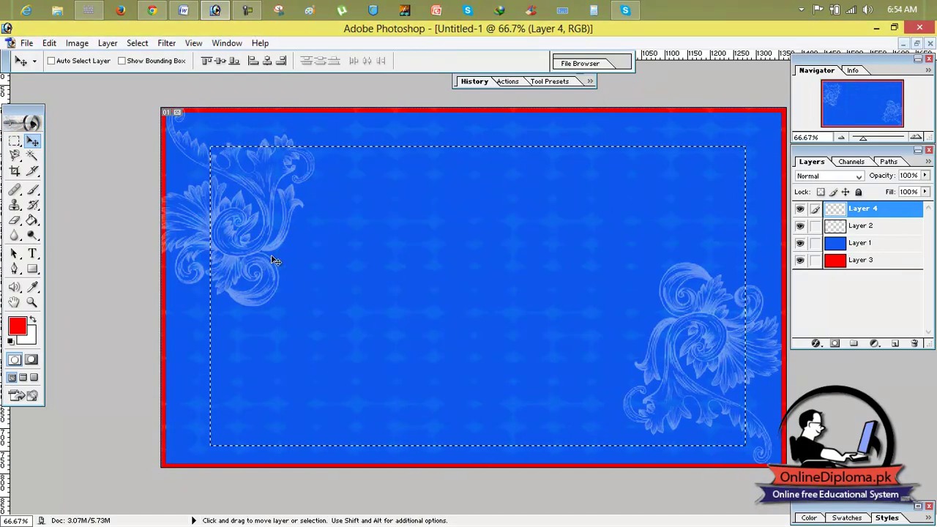
click(18, 326)
click(508, 181)
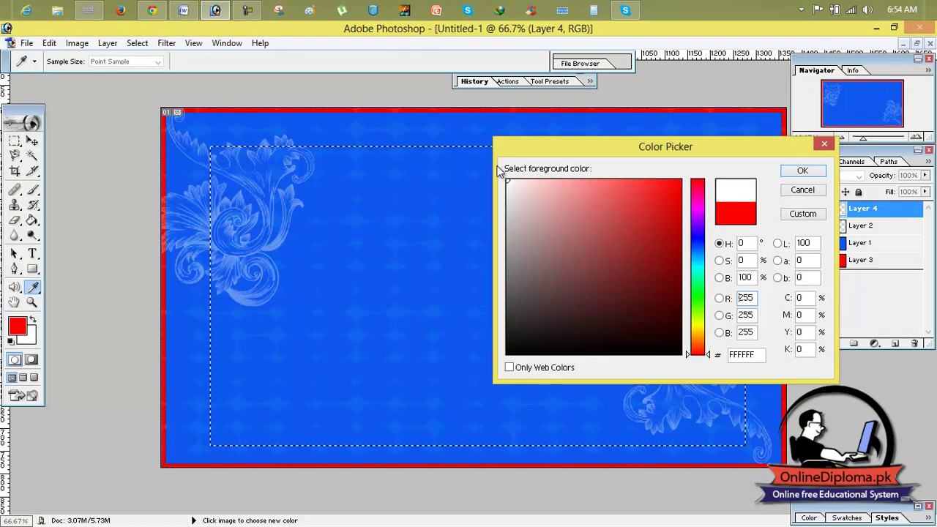
click(800, 170)
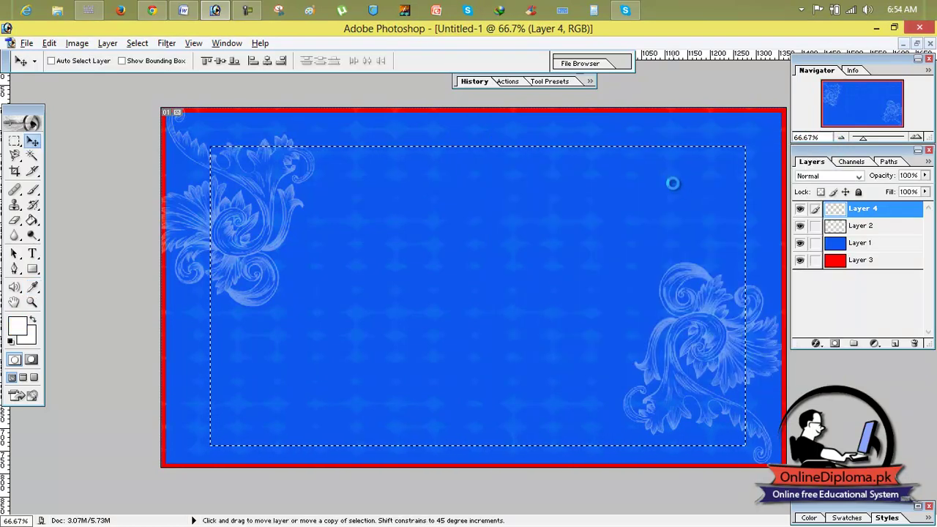
key(alt+BackSpace)
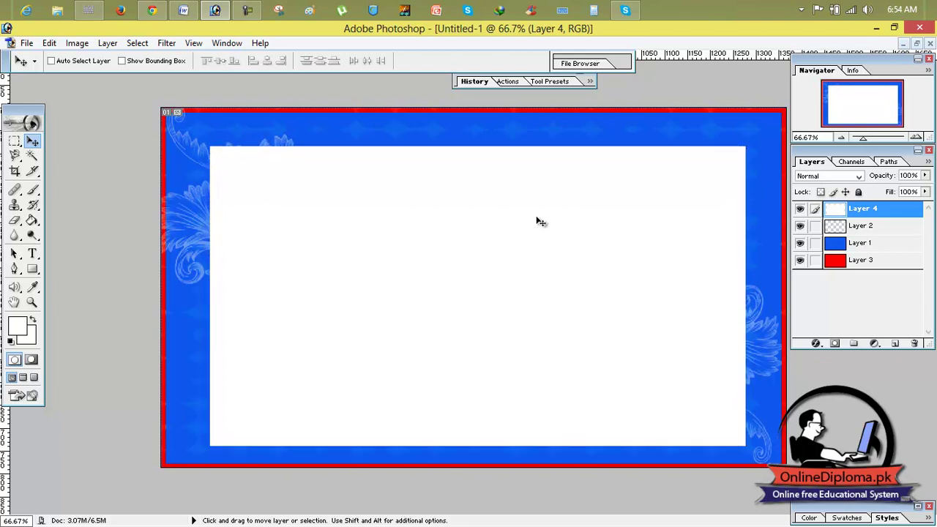
Step: Scale the white Layer 4 rectangle to about 84% and rotate it 12° clockwise, shifting it slightly up and left
key(ctrl+t)
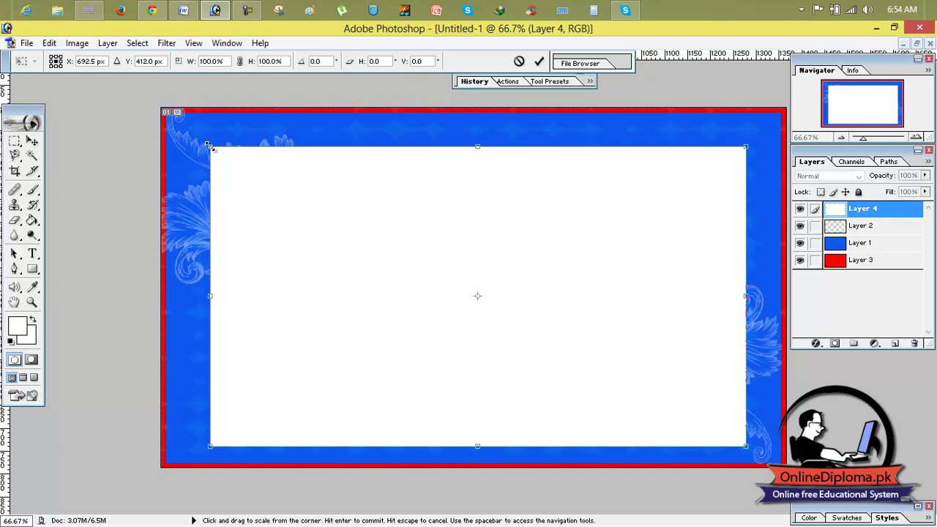
drag(209, 145, 290, 128)
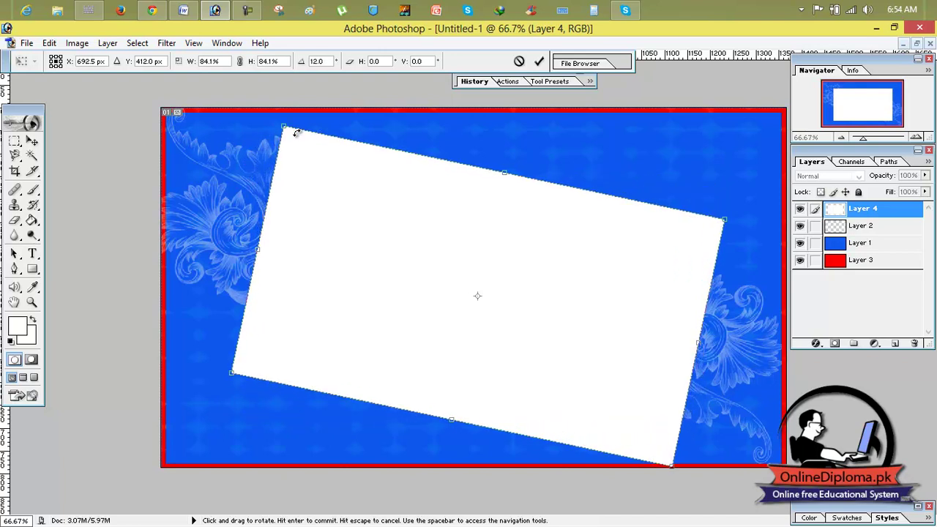
drag(329, 189, 326, 184)
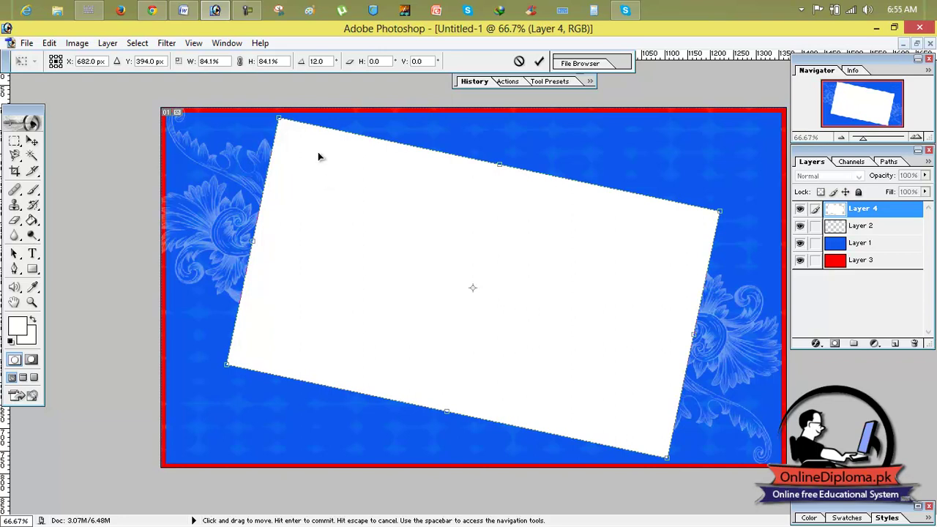
drag(275, 112, 279, 118)
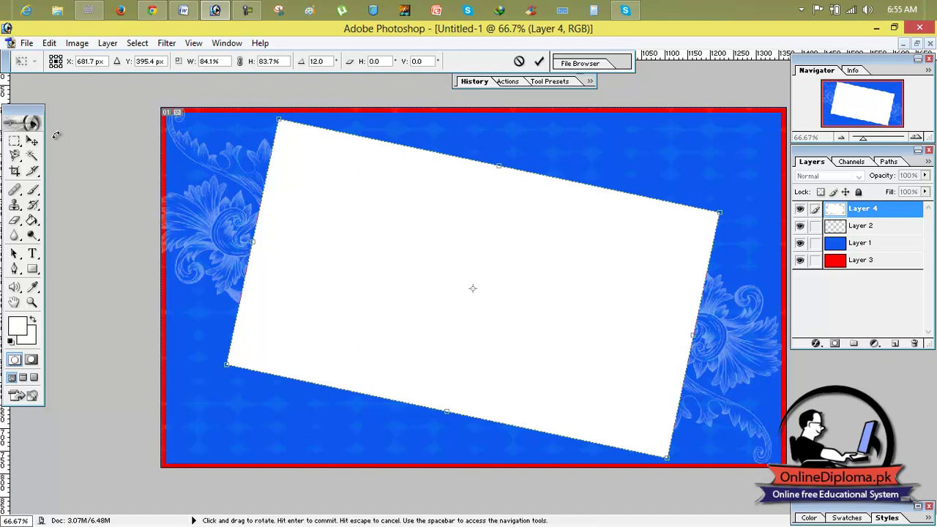
click(35, 142)
click(433, 222)
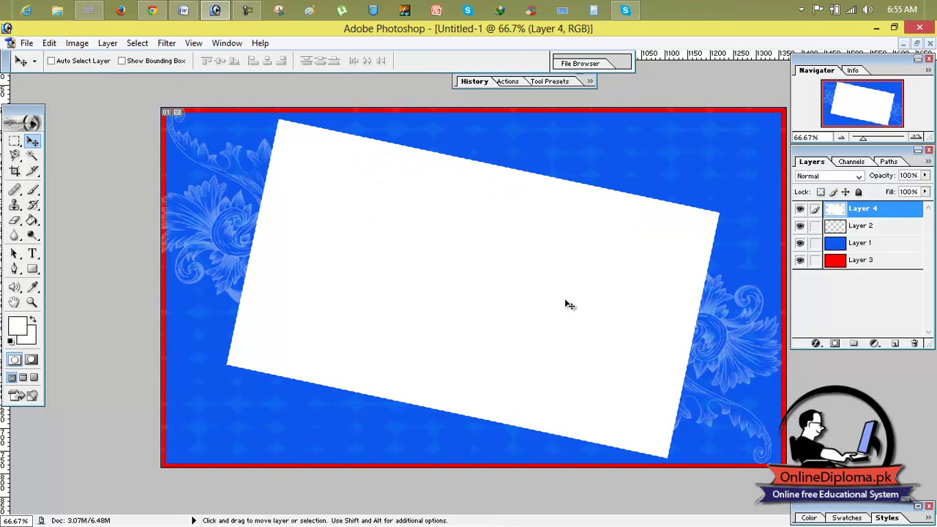
Step: Stretch the tilted white rectangle outward on both sides to 117.2% width, keeping its height
key(ctrl+t)
drag(227, 288, 192, 283)
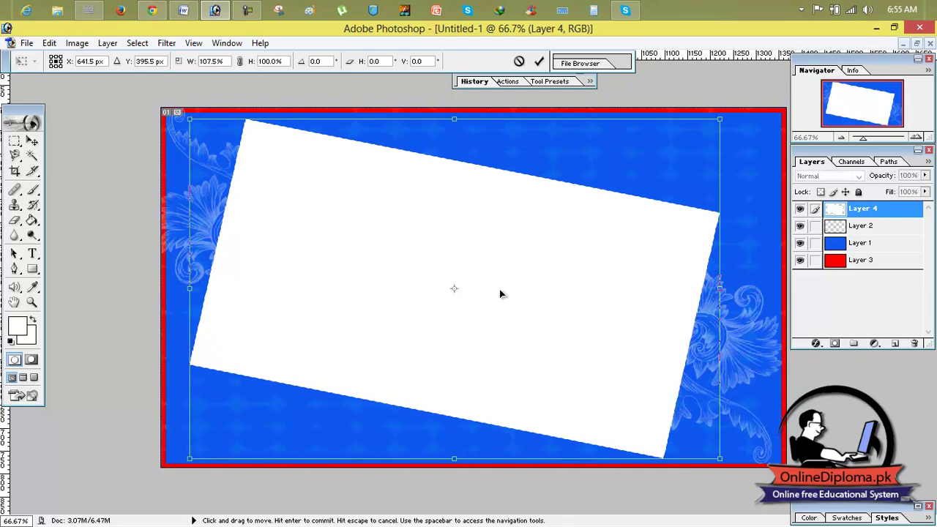
drag(719, 321, 765, 328)
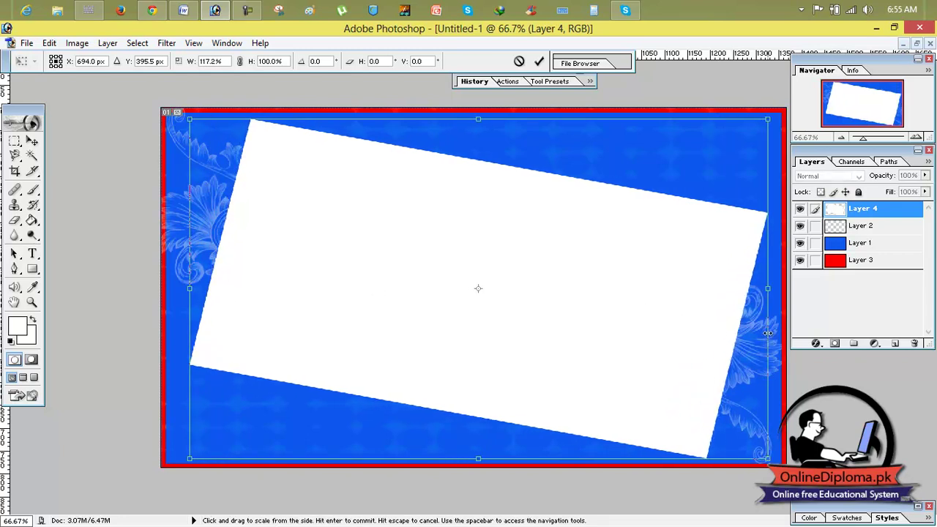
click(538, 61)
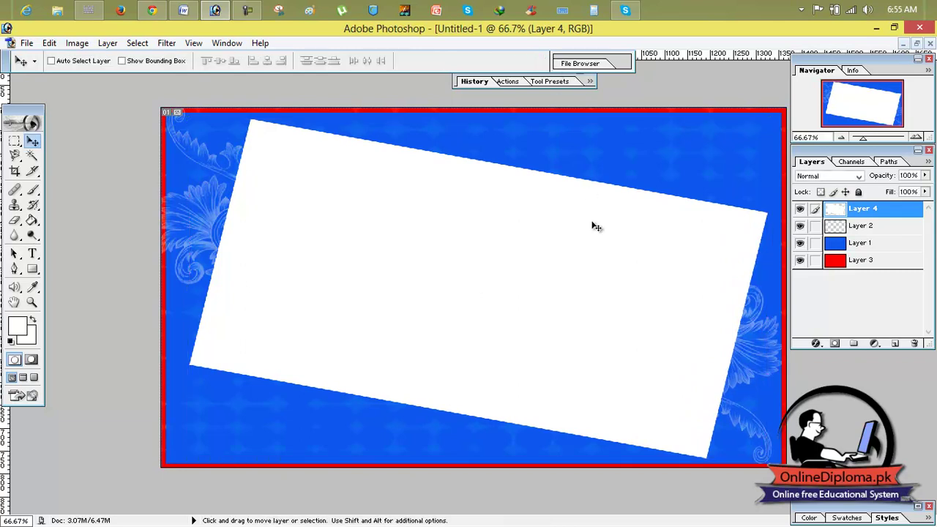
Step: Give Layer 4 a Drop Shadow and an Inner Bevel with depth 540%, size 9 px and soften 4 px
right_click(850, 214)
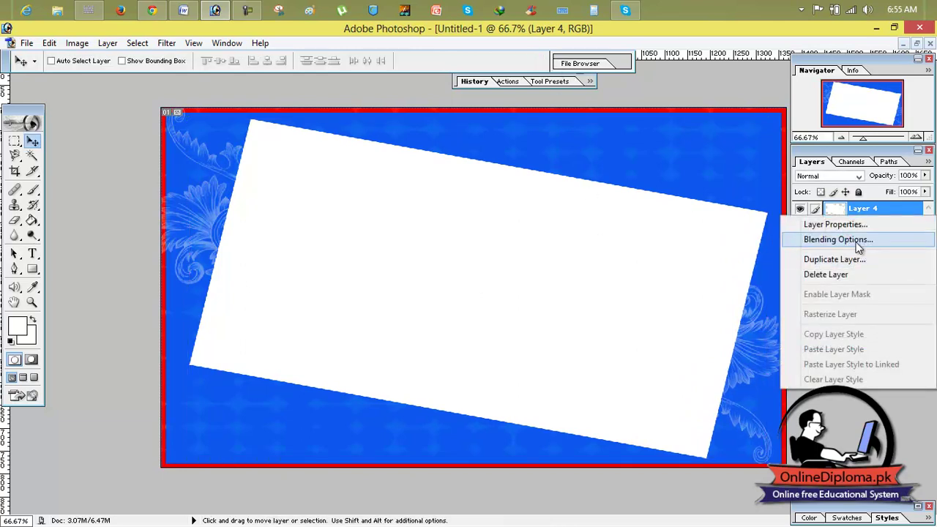
click(858, 248)
click(546, 159)
click(539, 214)
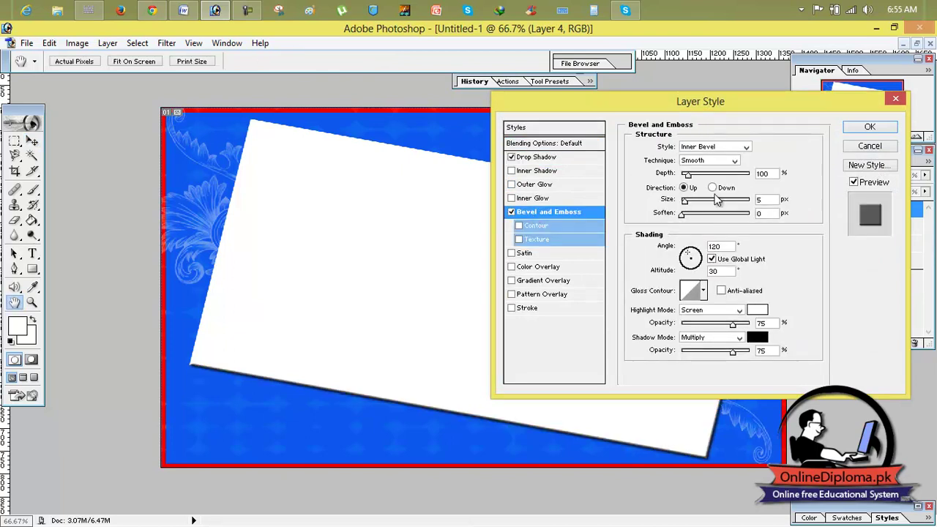
mouse_move(687, 178)
mouse_down()
mouse_move(719, 179)
mouse_move(686, 204)
mouse_up()
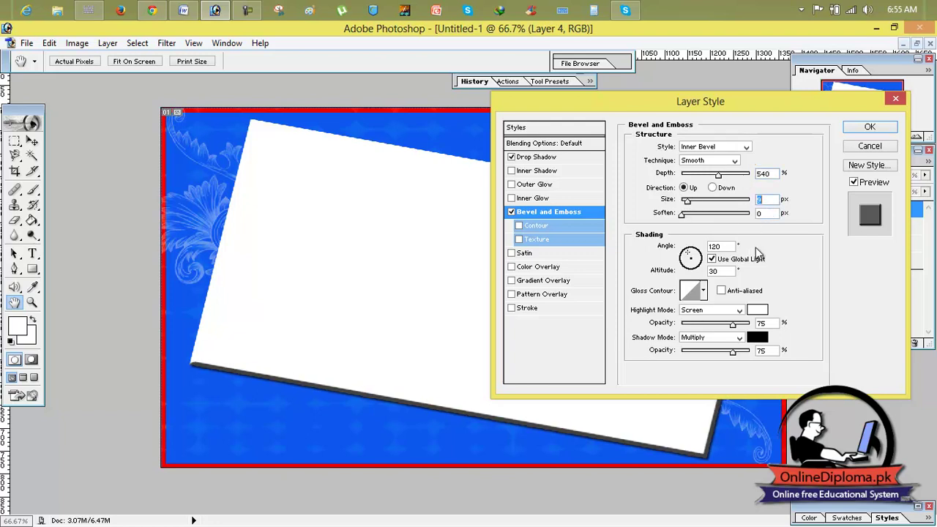
drag(690, 218, 694, 220)
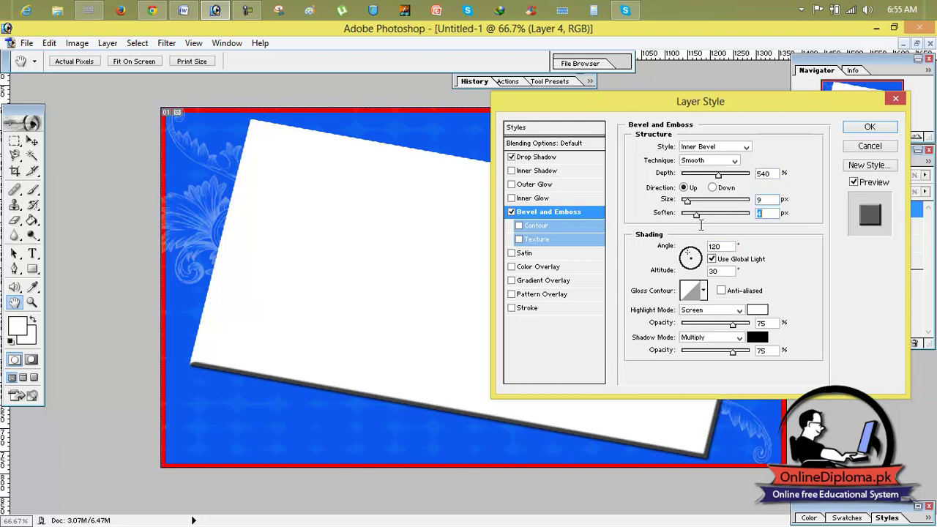
Step: Set the bevel's shadow color to red, its highlight opacity to 22% and its shadow opacity to 53%
click(758, 337)
click(674, 194)
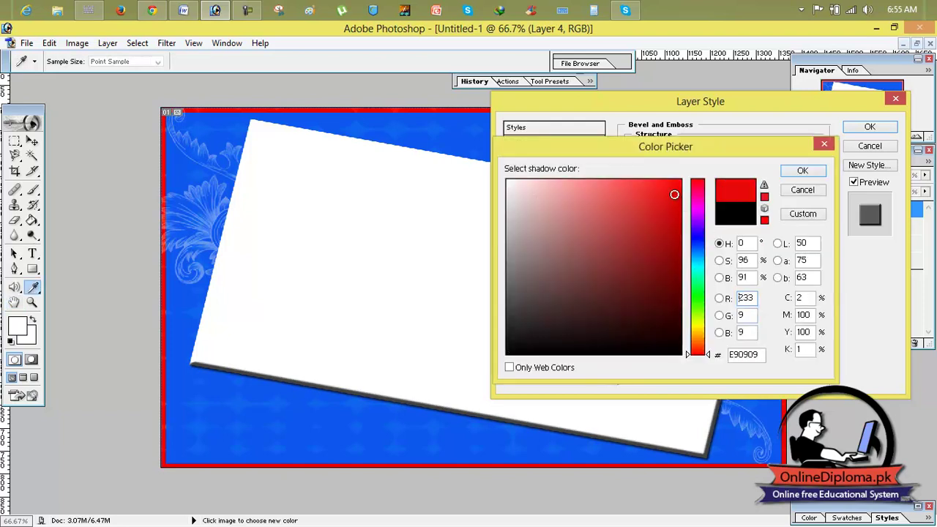
click(789, 171)
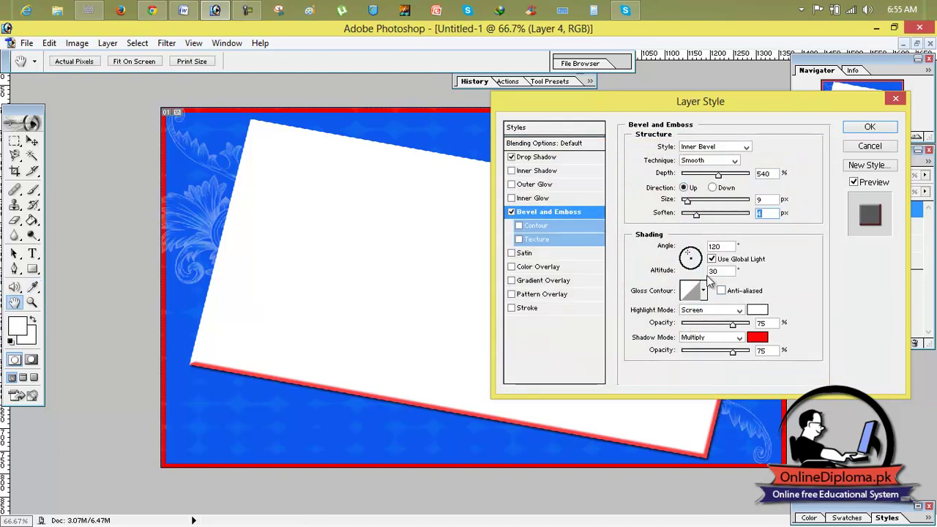
drag(733, 328, 697, 325)
drag(735, 354, 714, 358)
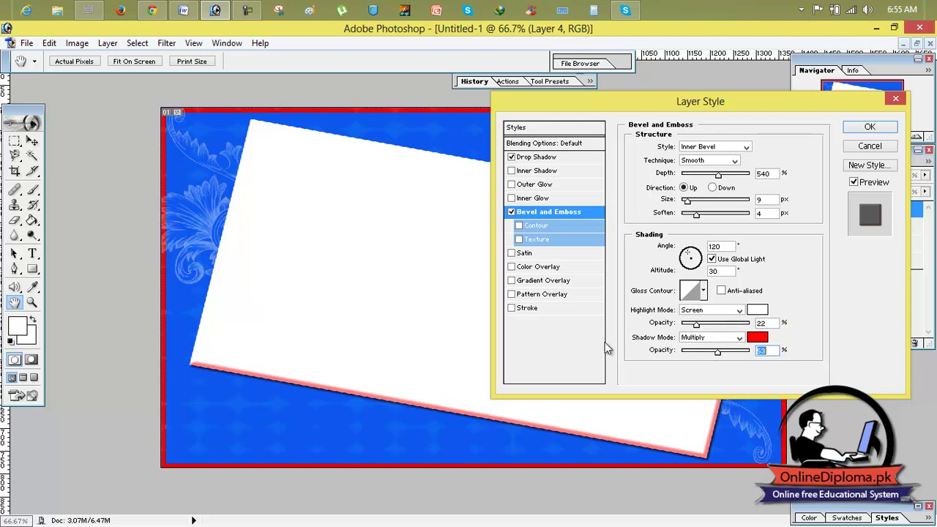
Step: Add a Stroke effect to Layer 4 and set its color to teal 2295A3
click(527, 308)
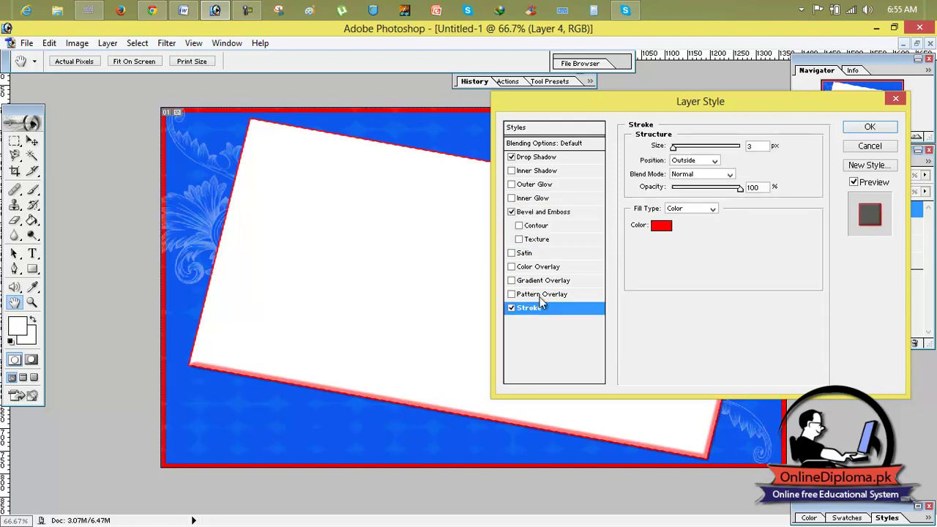
click(666, 227)
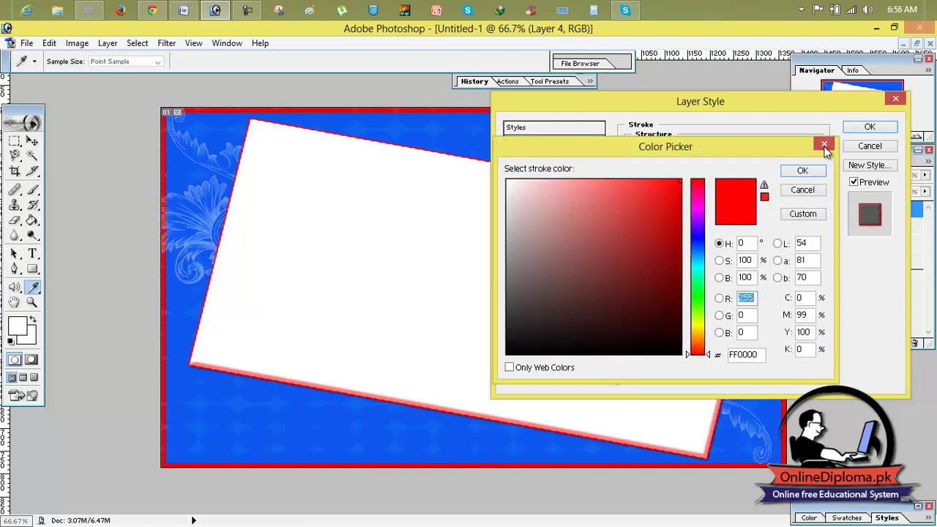
click(825, 145)
click(659, 226)
mouse_move(663, 205)
mouse_down()
mouse_move(664, 195)
mouse_move(566, 318)
mouse_move(605, 249)
mouse_up()
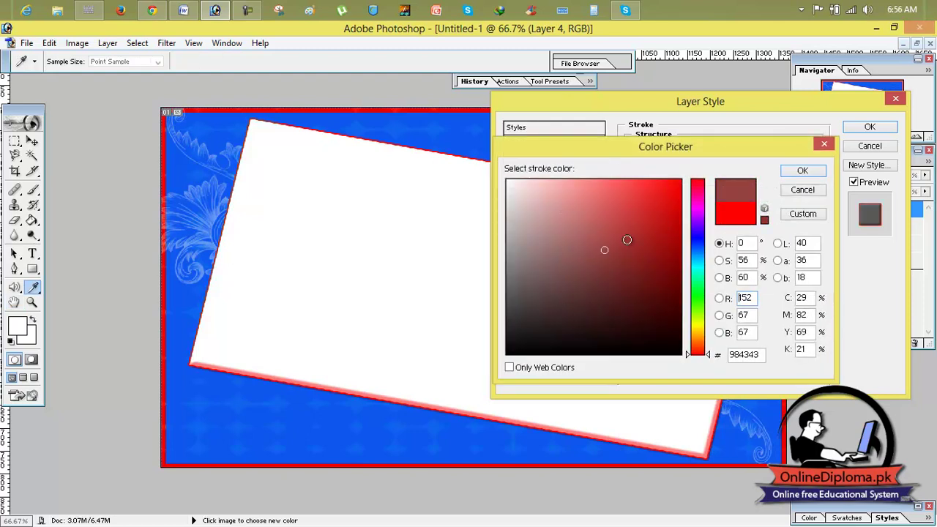
mouse_move(696, 301)
mouse_down()
mouse_move(698, 246)
mouse_move(696, 264)
mouse_up()
click(646, 230)
click(646, 242)
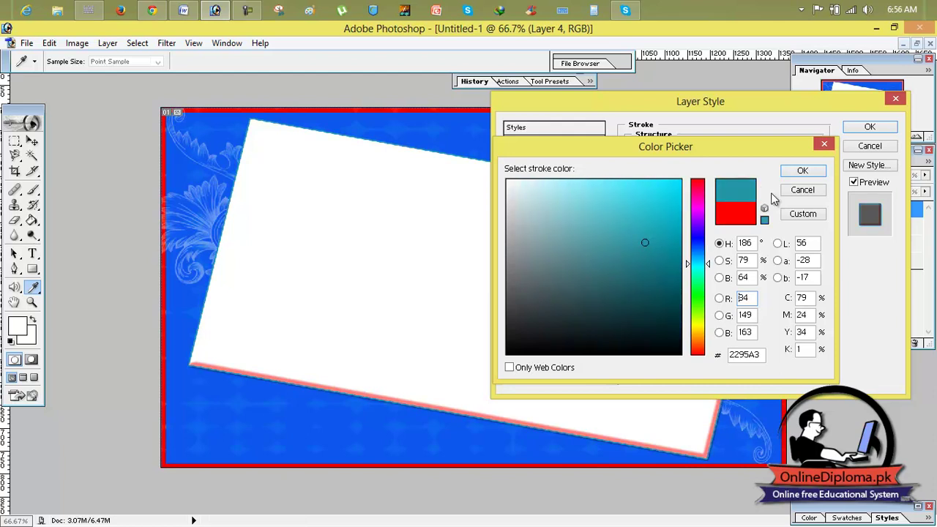
click(803, 172)
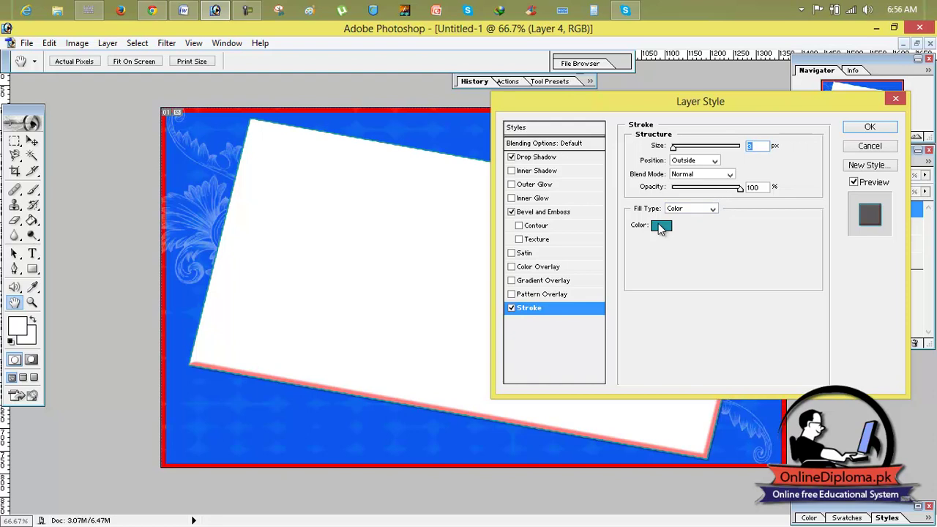
Step: Set the stroke size to 6 px and its position to Inside
drag(675, 146, 679, 148)
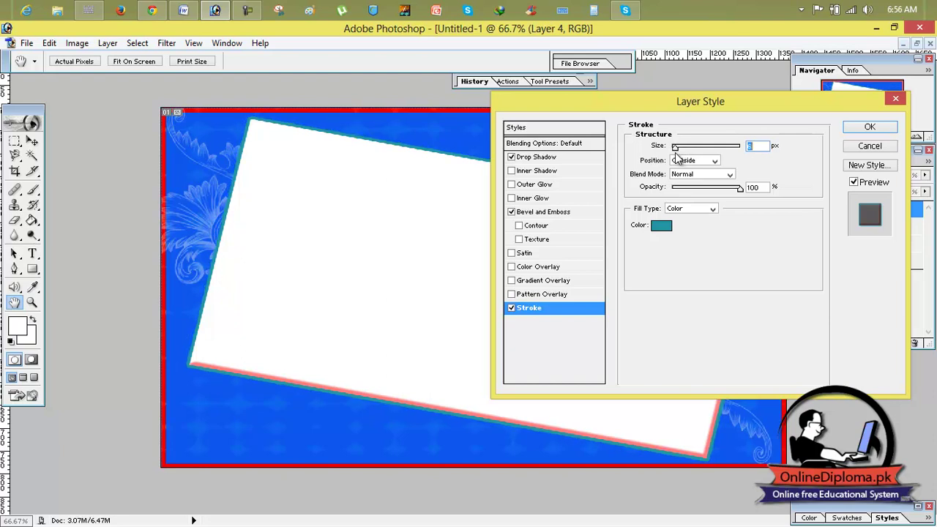
click(711, 161)
click(701, 179)
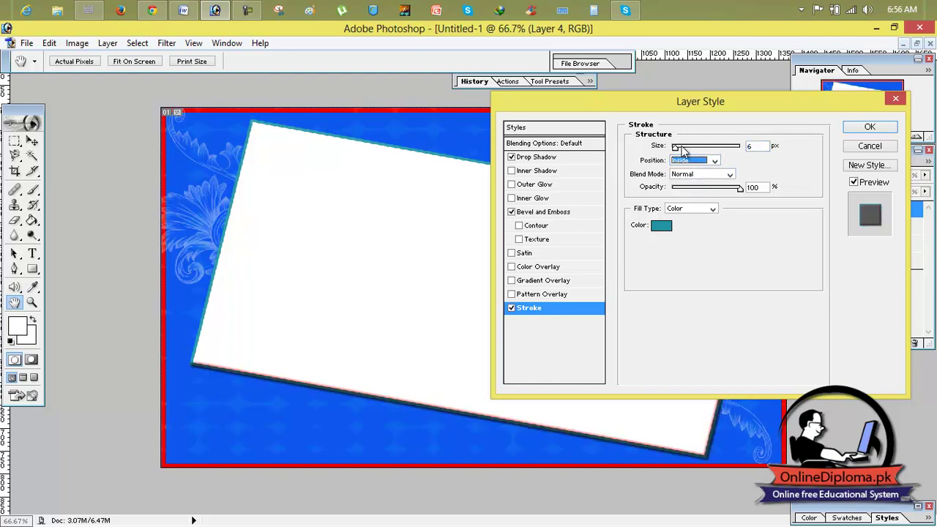
Step: Try the inside stroke at 250 px with 39% opacity, and return the opacity to 100%
drag(676, 147, 760, 162)
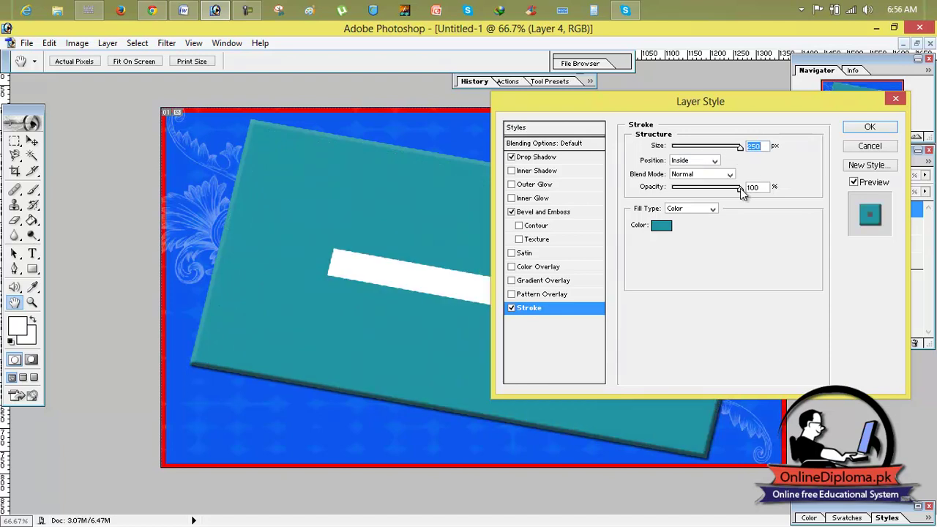
mouse_move(742, 190)
mouse_down()
mouse_move(689, 193)
mouse_move(699, 193)
mouse_up()
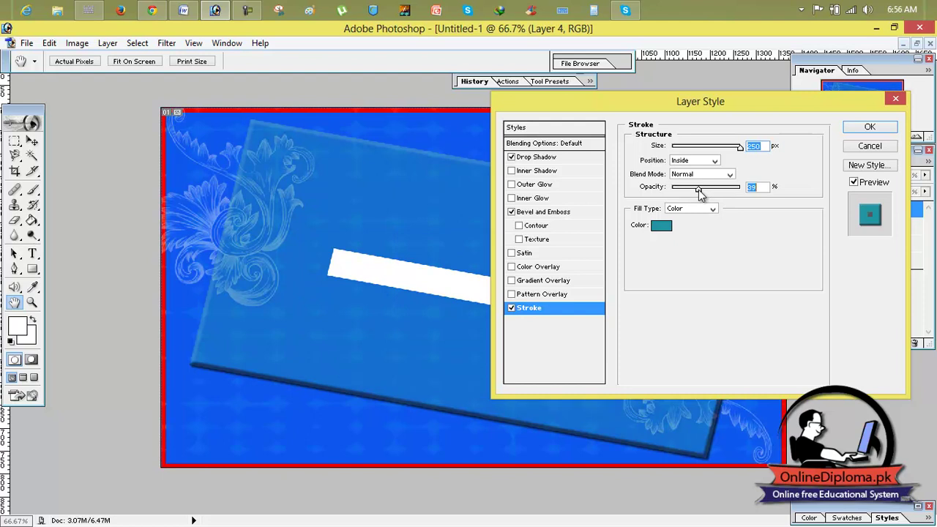
drag(699, 191, 741, 191)
Step: Set the stroke size to 16 px and its opacity to 0%, and apply the layer style
drag(740, 149, 680, 151)
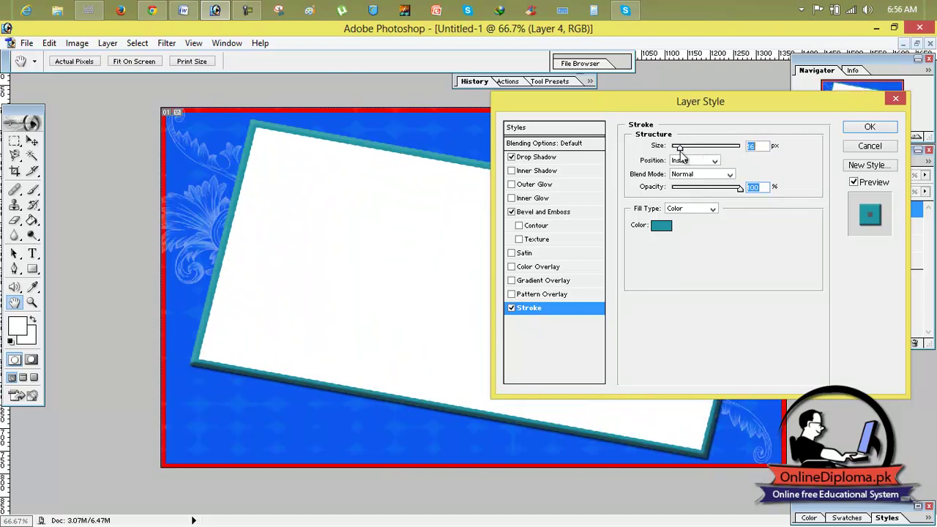
drag(741, 187, 658, 190)
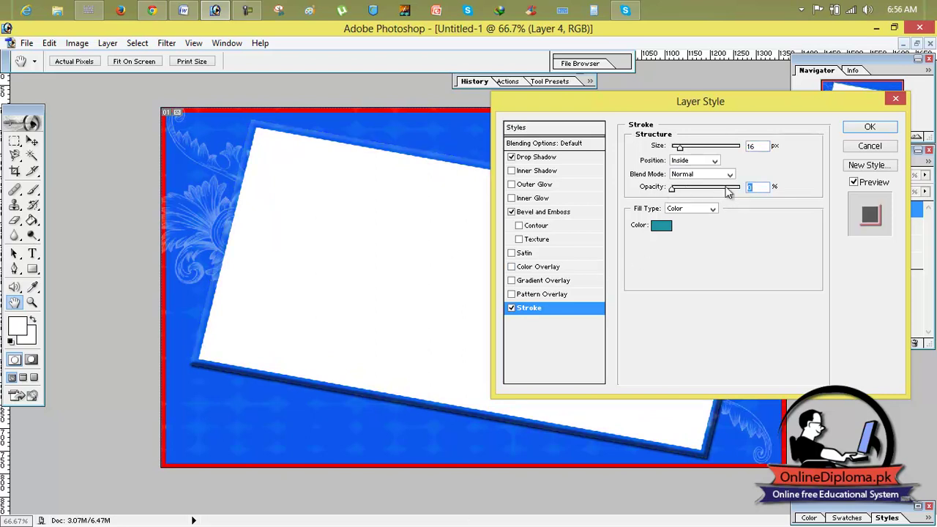
click(868, 130)
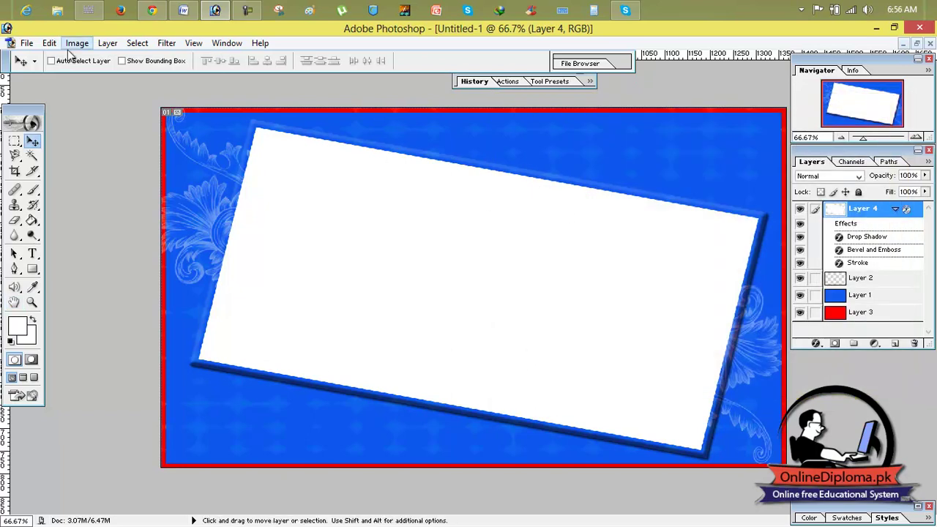
Step: Open the Untitled-1 image with the flowers and hennaed hand from the Desktop
click(27, 42)
click(50, 74)
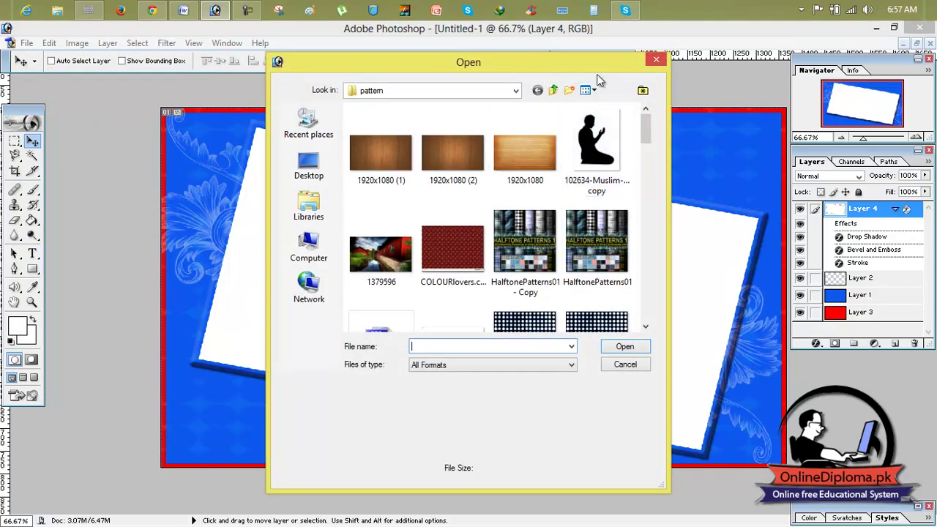
click(308, 167)
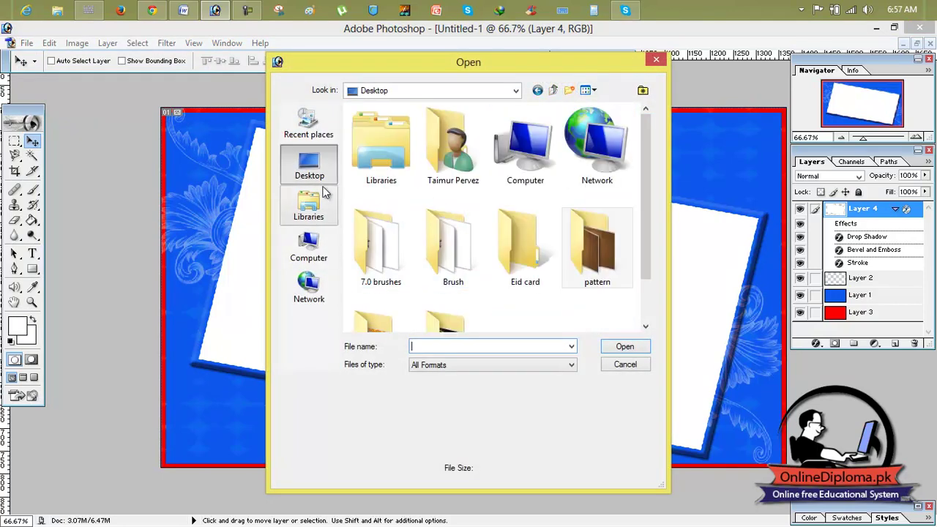
scroll(641, 226, down, 2)
click(533, 308)
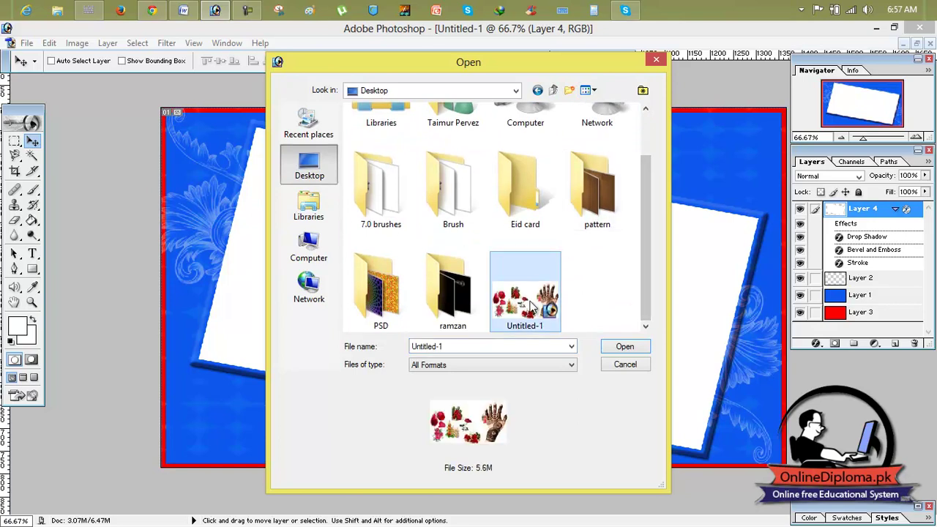
double_click(532, 307)
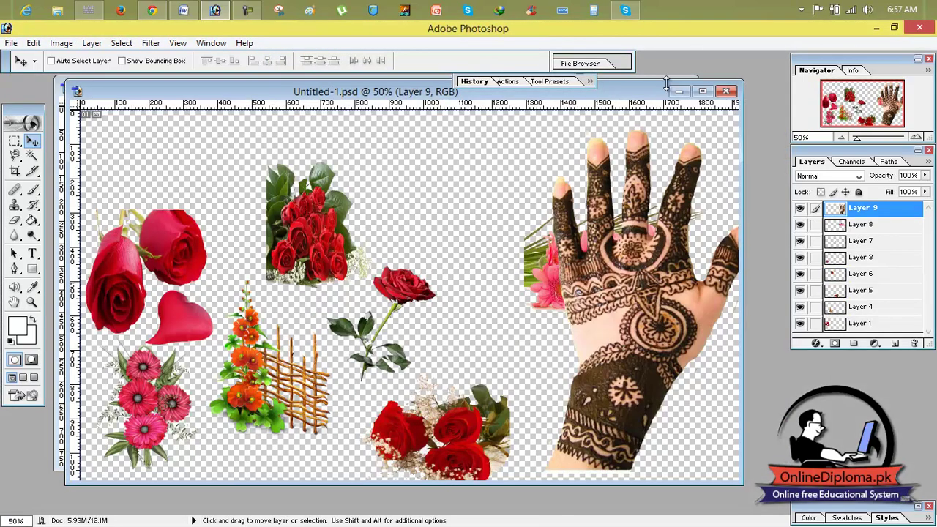
Step: Place the flower image window beside the blue layout and shift the hennaed hand on Layer 9 left within its image
drag(631, 95, 933, 207)
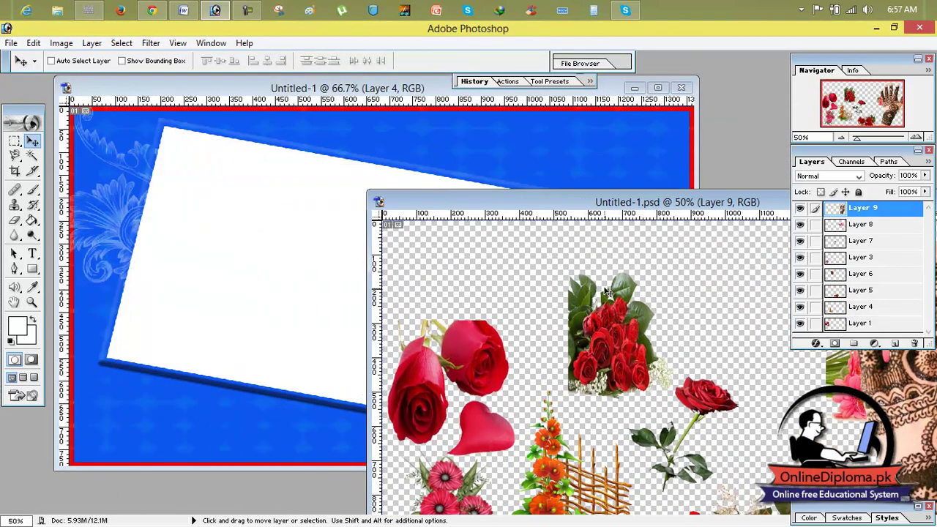
drag(579, 210, 695, 174)
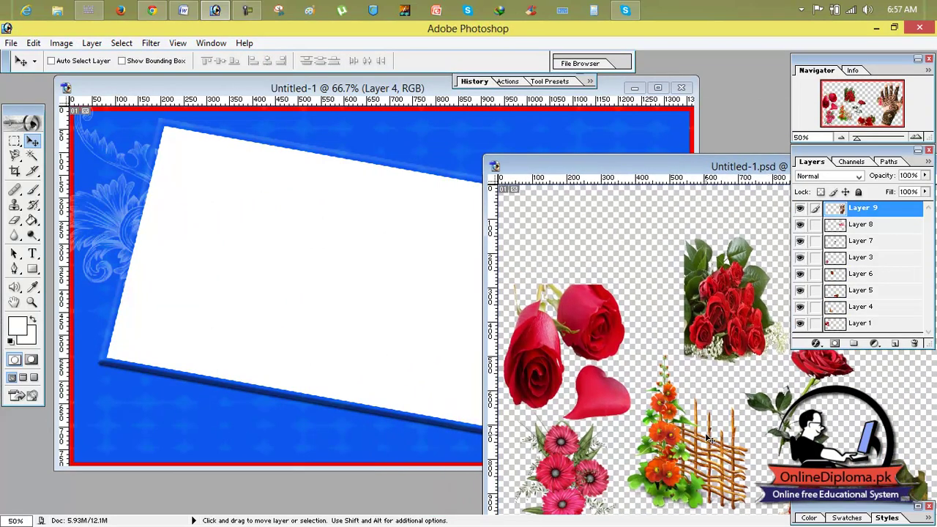
drag(707, 453, 544, 372)
drag(864, 439, 919, 439)
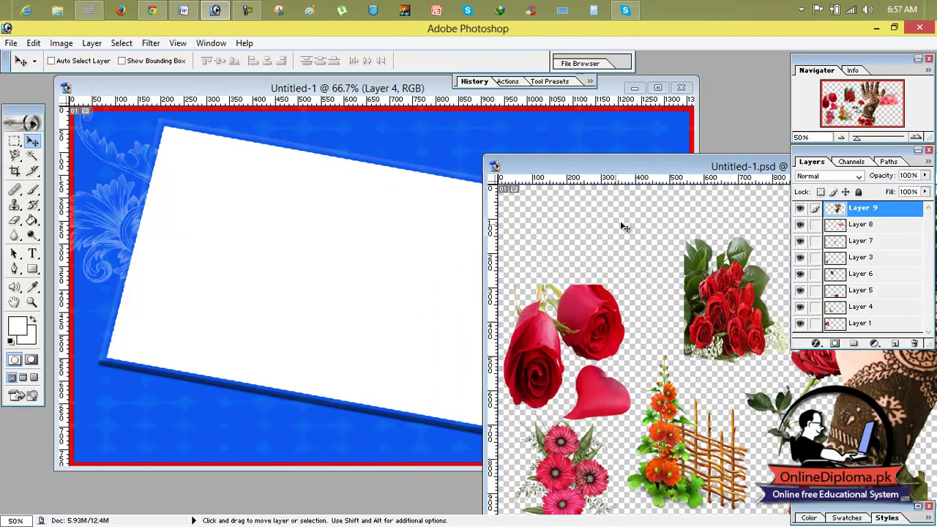
Step: Hide every layer of the flower image except the red roses and heart on Layer 1
drag(803, 211, 803, 326)
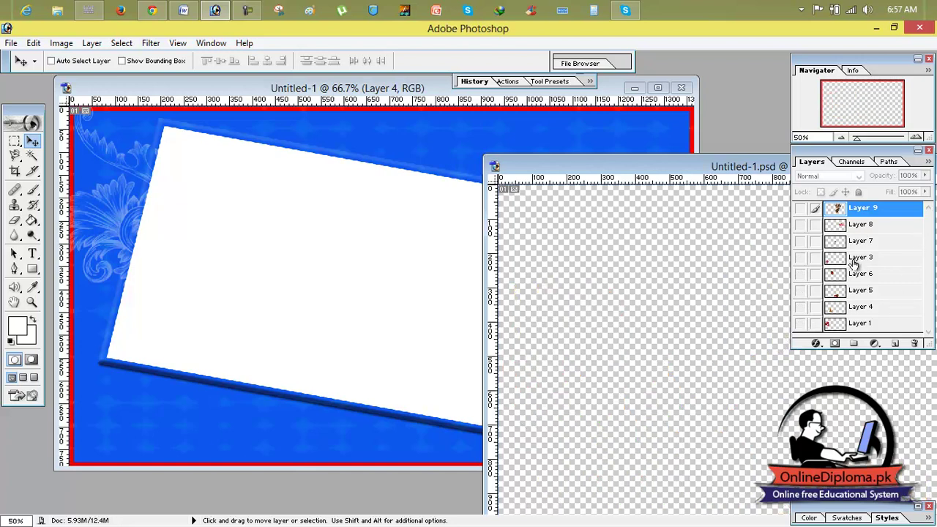
click(802, 325)
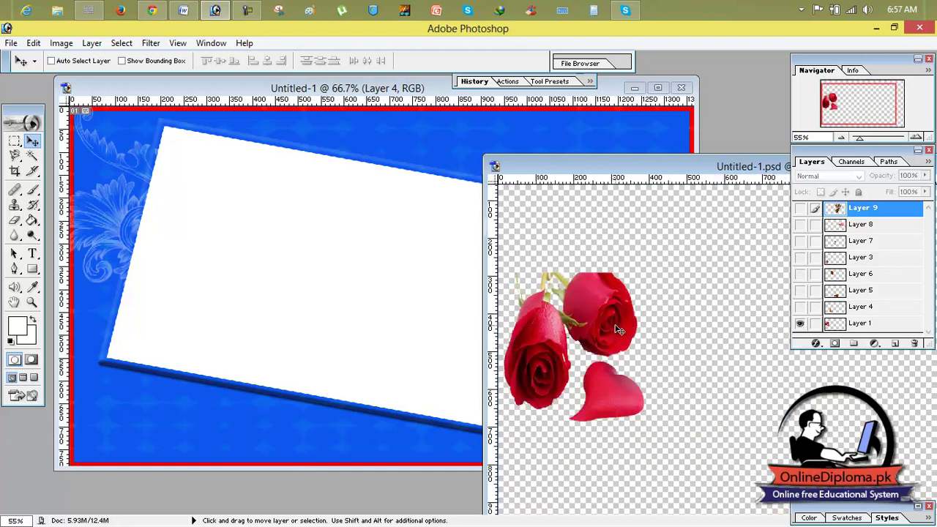
Step: Copy the hidden hand layer into the blue layout, maximize the layout window and make the copied layer visible
click(367, 325)
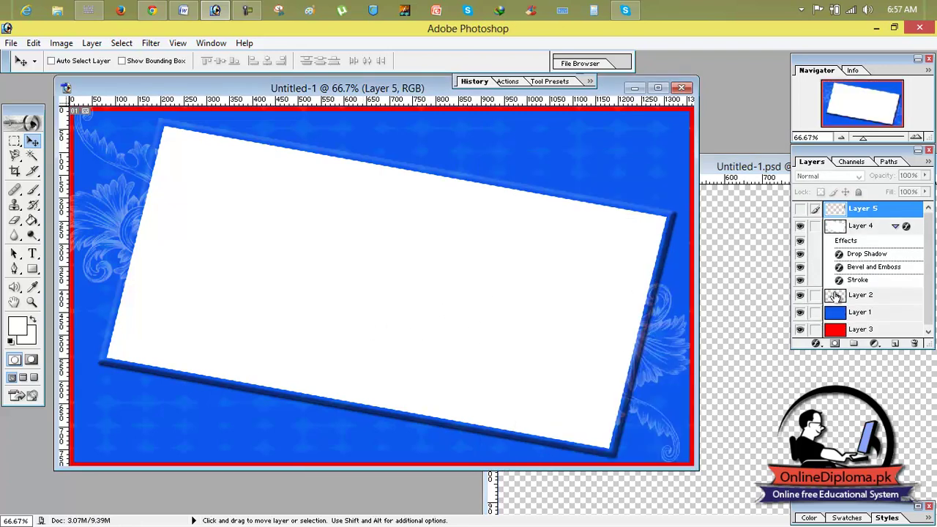
click(658, 87)
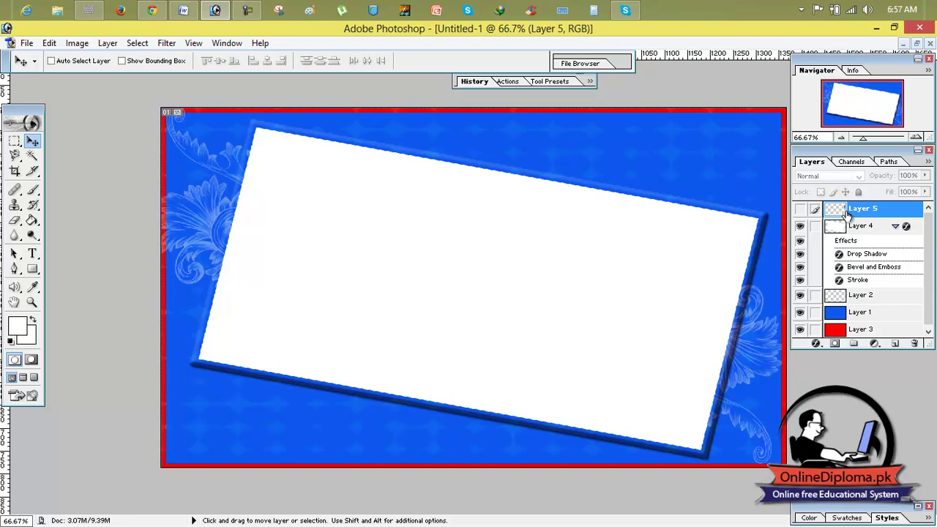
click(800, 209)
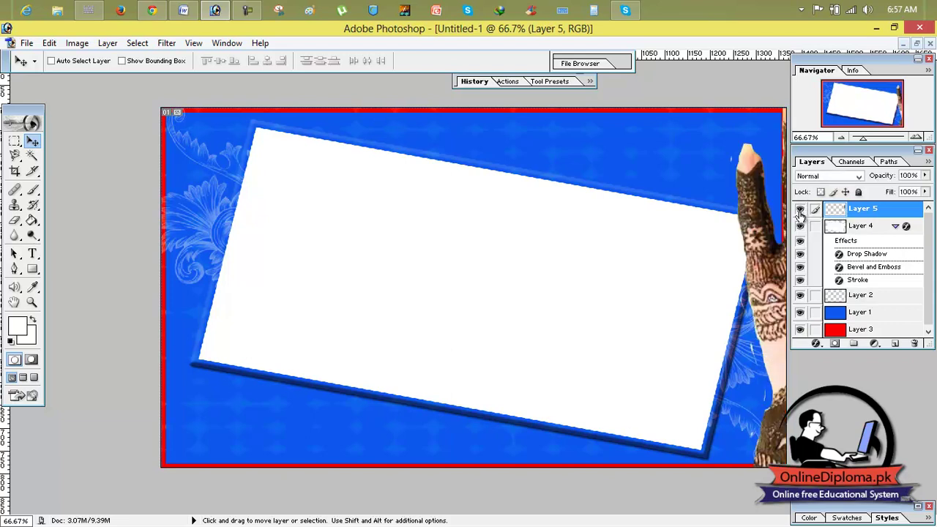
Step: Scale the hennaed hand to 49.4% width and 65.4% height, rotate it -89.4°, and place it on the white panel's lower part
drag(755, 265, 467, 249)
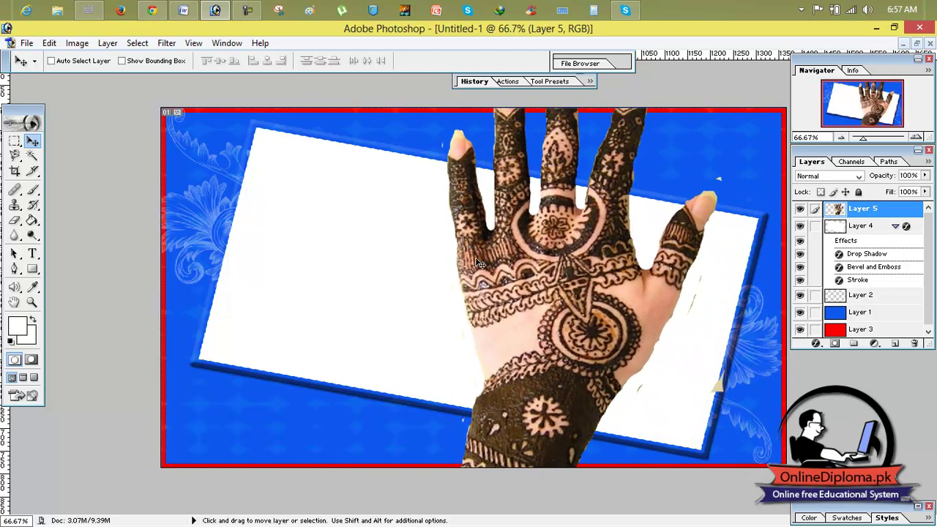
key(ctrl+t)
drag(662, 131, 278, 218)
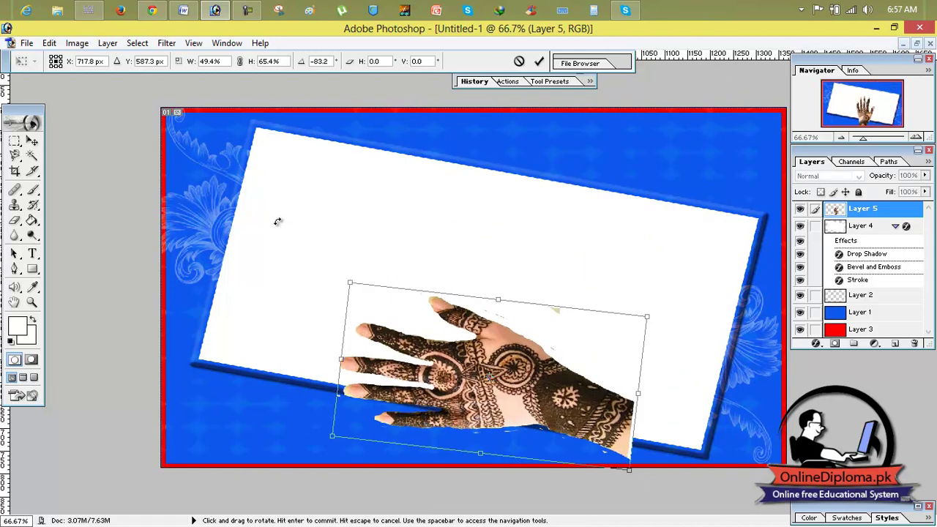
drag(542, 361, 533, 328)
drag(650, 270, 636, 258)
drag(569, 338, 587, 335)
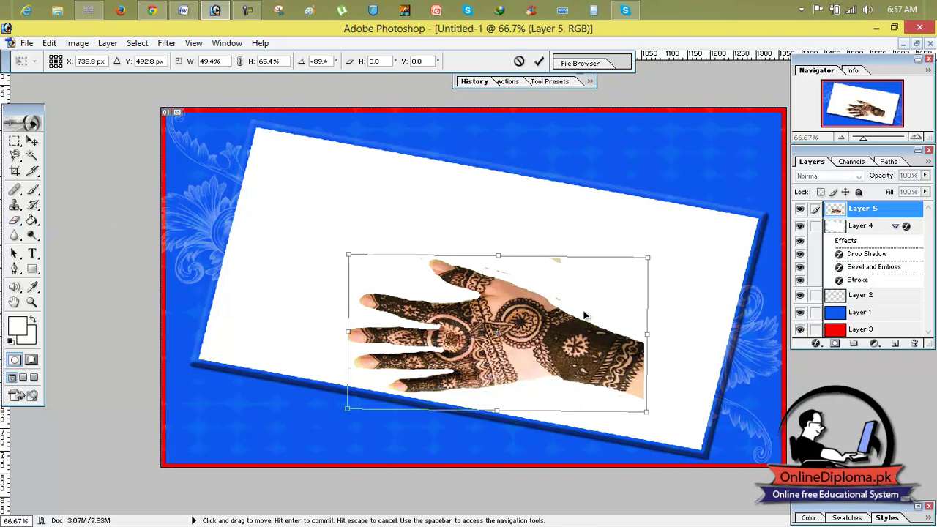
click(539, 63)
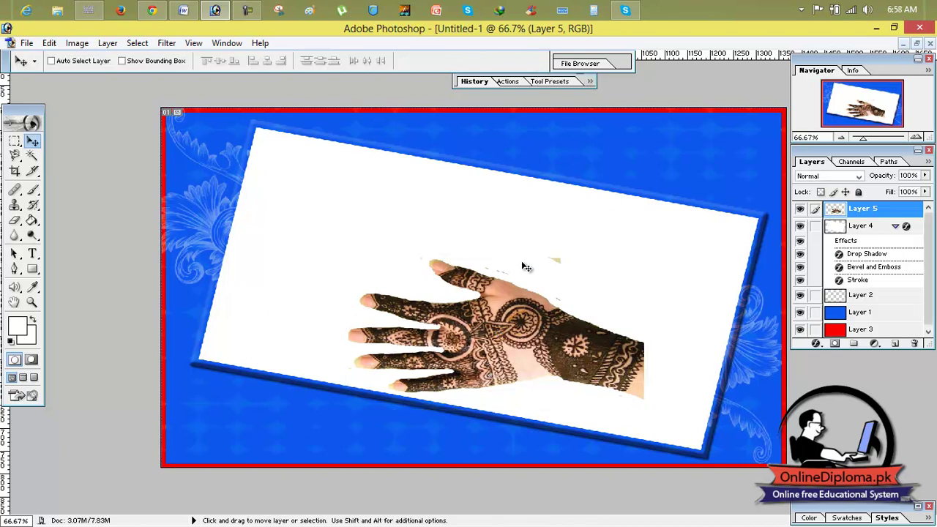
Step: Erase the stray fragments around the hennaed hand and trim its wrist edge, shifting the hand over the panel's lower edge to expose leftovers
drag(15, 219, 61, 224)
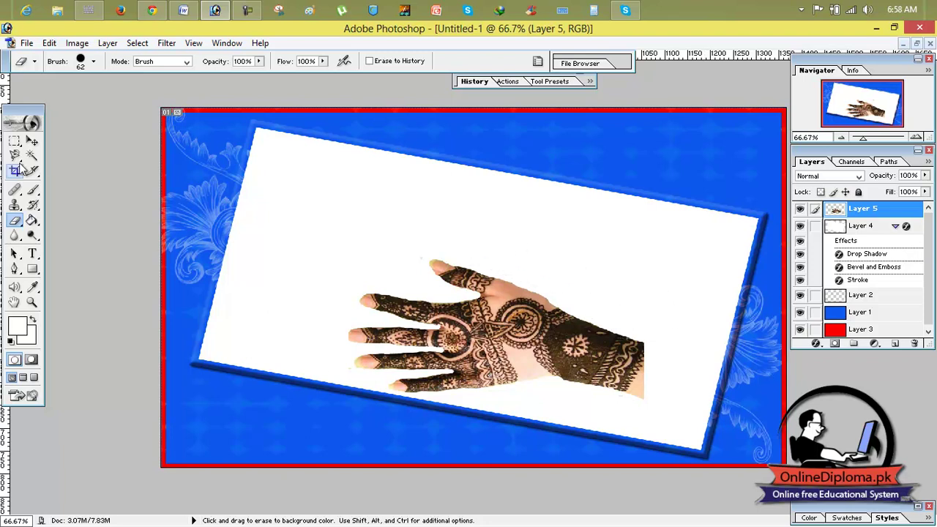
click(32, 143)
drag(538, 381, 569, 410)
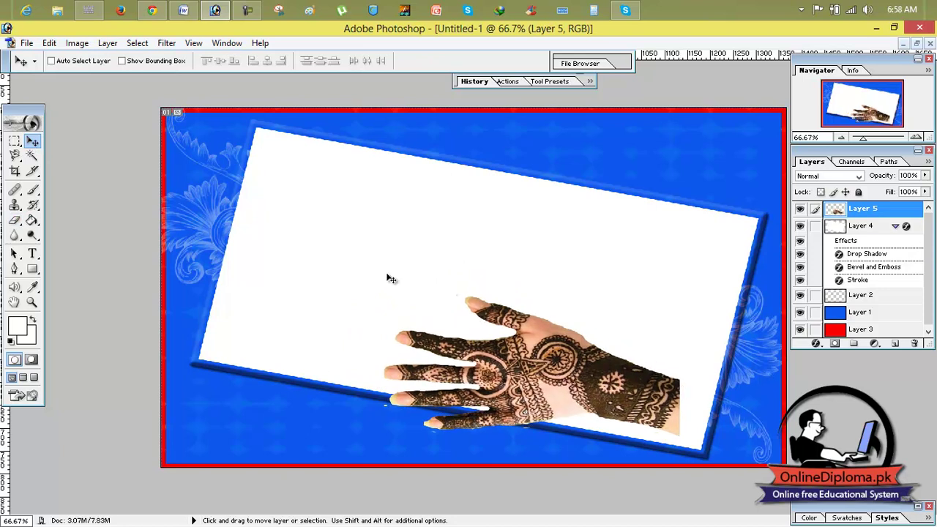
click(15, 222)
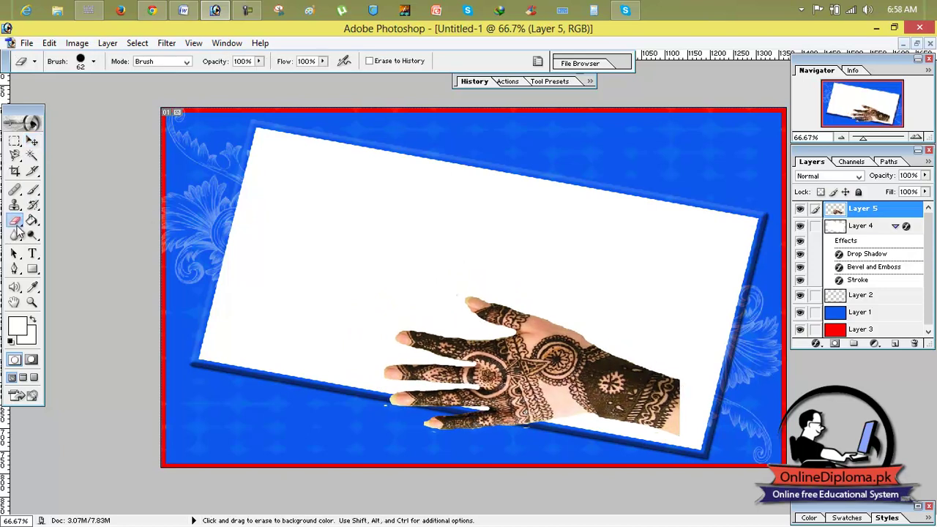
drag(696, 372, 690, 438)
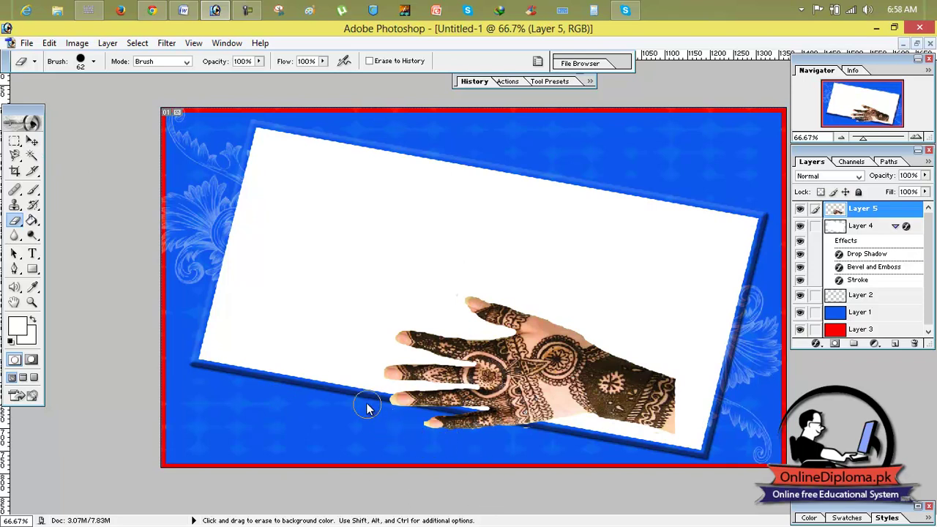
mouse_move(527, 440)
mouse_down()
mouse_move(538, 438)
mouse_move(522, 442)
mouse_up()
Step: Collapse Layer 4's effects list and move the hennaed hand up so it lies on the white panel
click(895, 227)
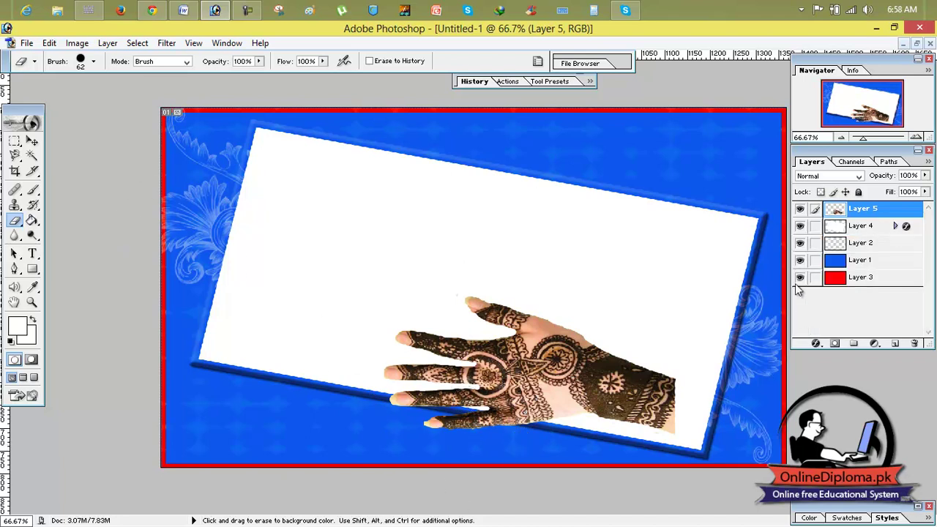
click(31, 141)
drag(486, 336, 495, 311)
Step: Add a drop shadow to the hand layer with 61% opacity and 8 px distance, and apply the layer style
right_click(880, 212)
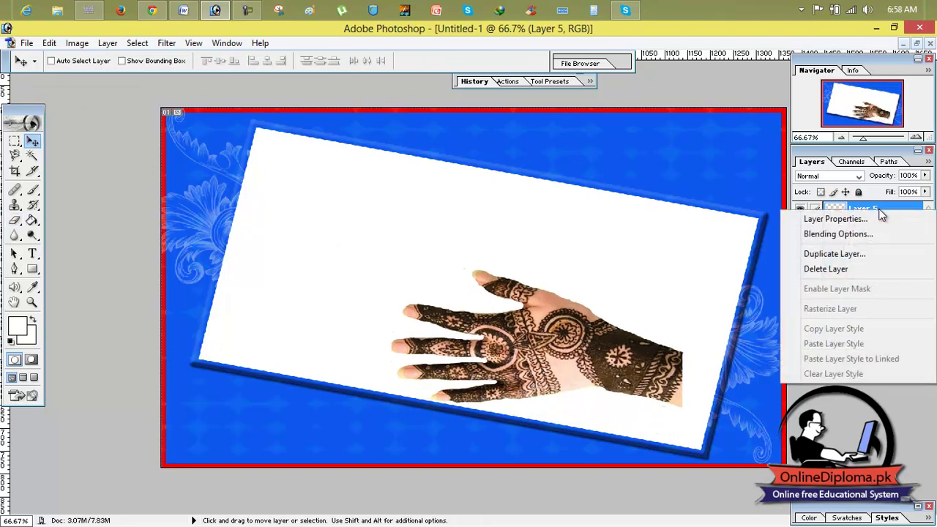
click(844, 235)
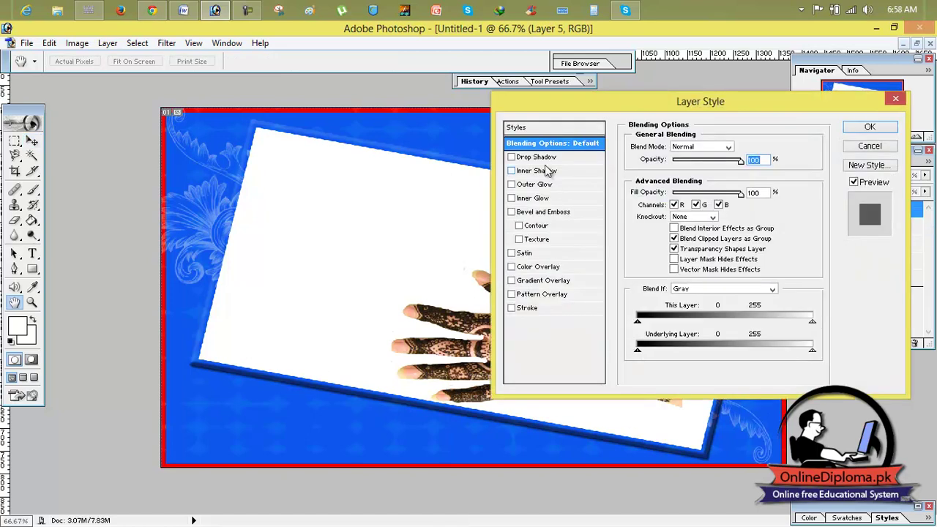
click(540, 161)
drag(722, 160, 726, 162)
drag(675, 202, 673, 206)
click(672, 215)
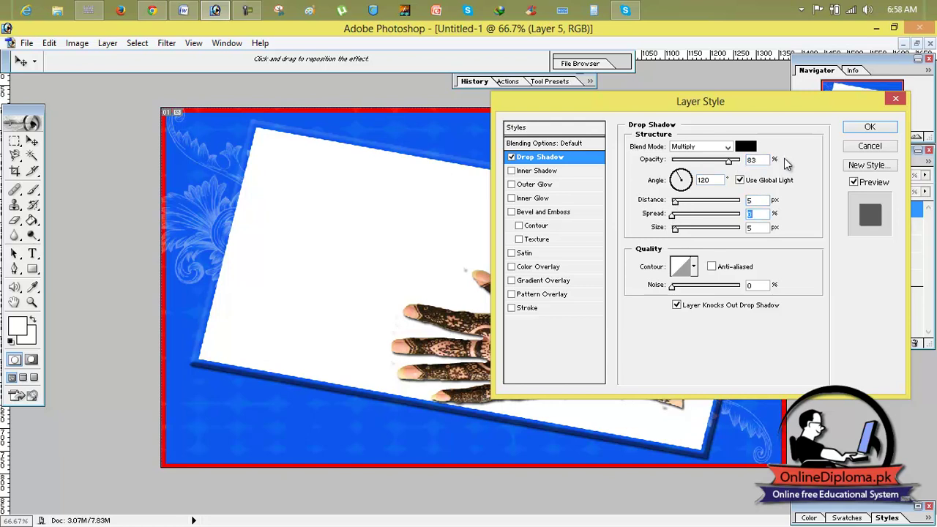
drag(675, 202, 678, 203)
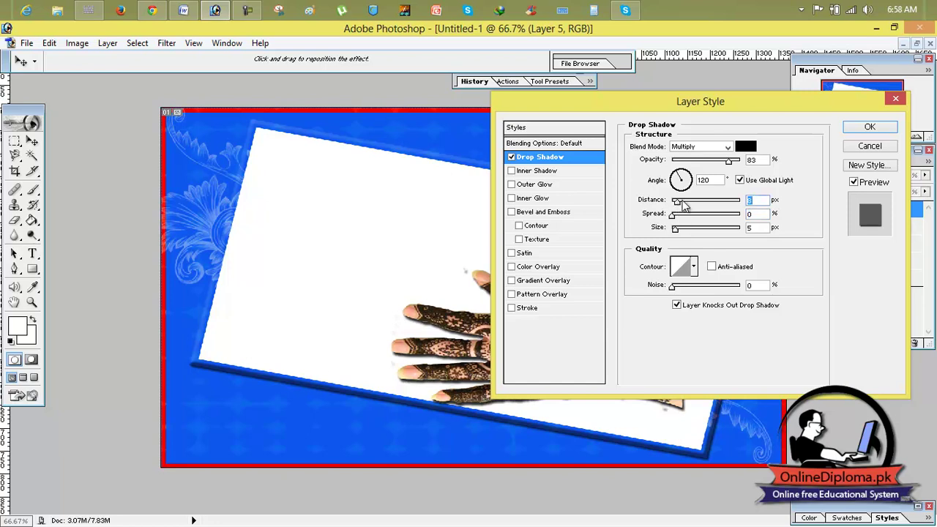
drag(730, 166, 716, 167)
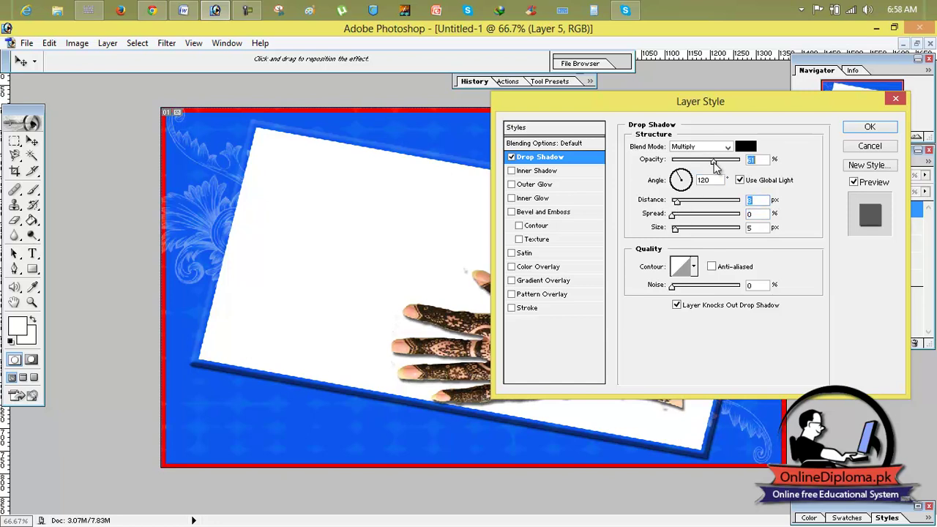
click(868, 129)
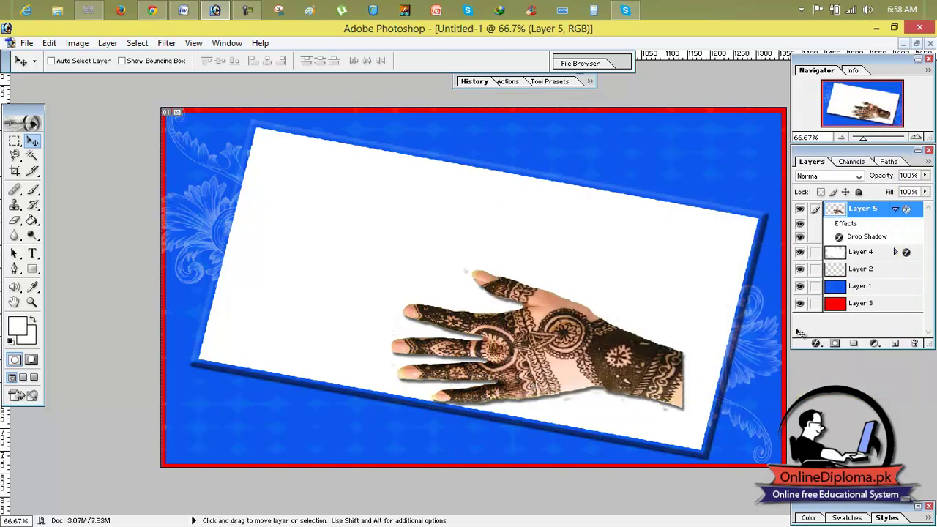
Step: Return to the flower image, hide the roses on Layer 1, and show and select only the pink flowers on Layer 8
click(26, 42)
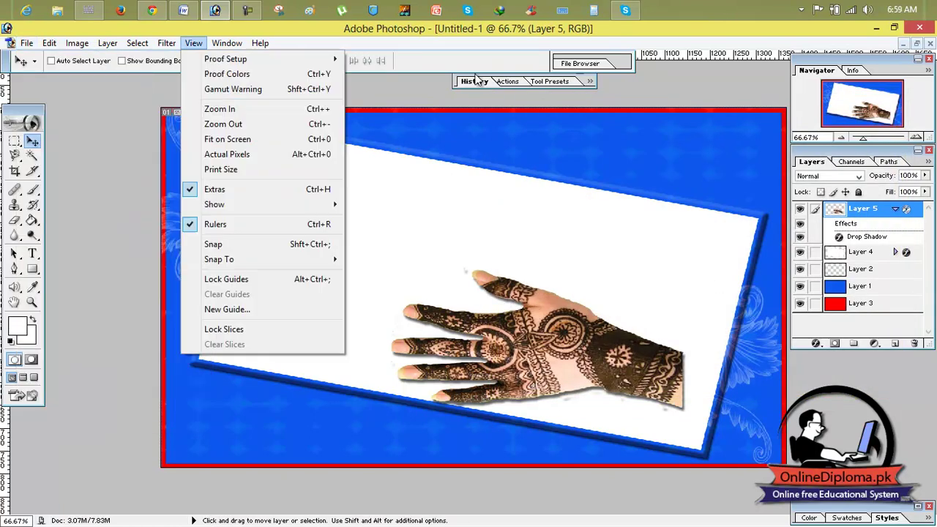
click(841, 48)
click(917, 44)
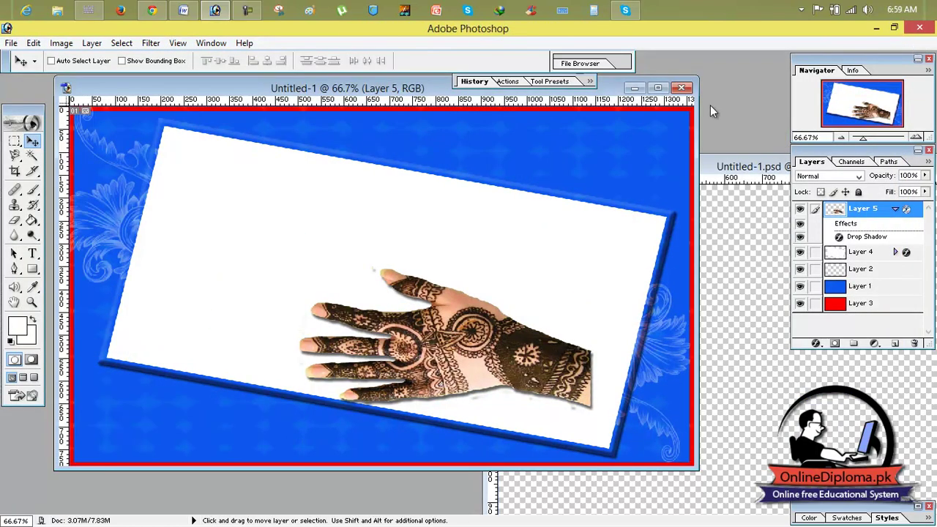
drag(732, 170, 555, 139)
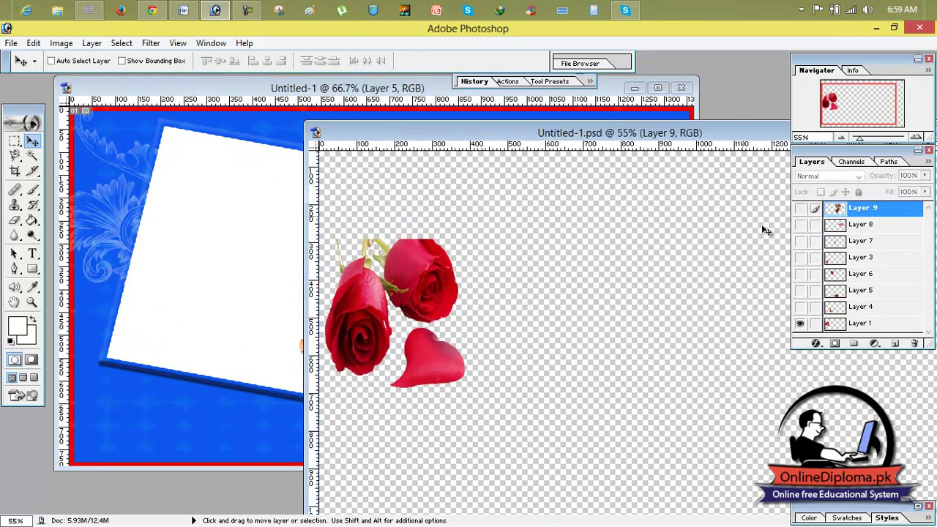
click(801, 324)
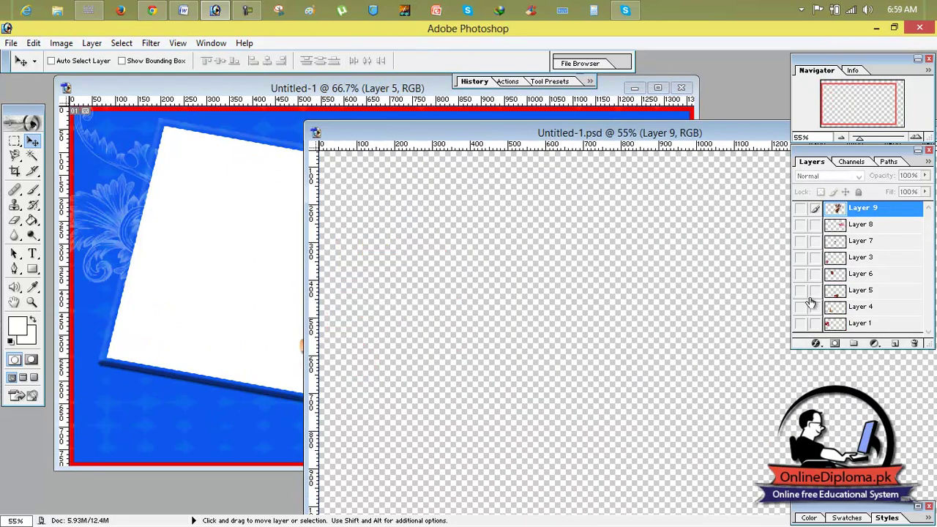
click(800, 209)
click(800, 210)
click(801, 225)
click(838, 230)
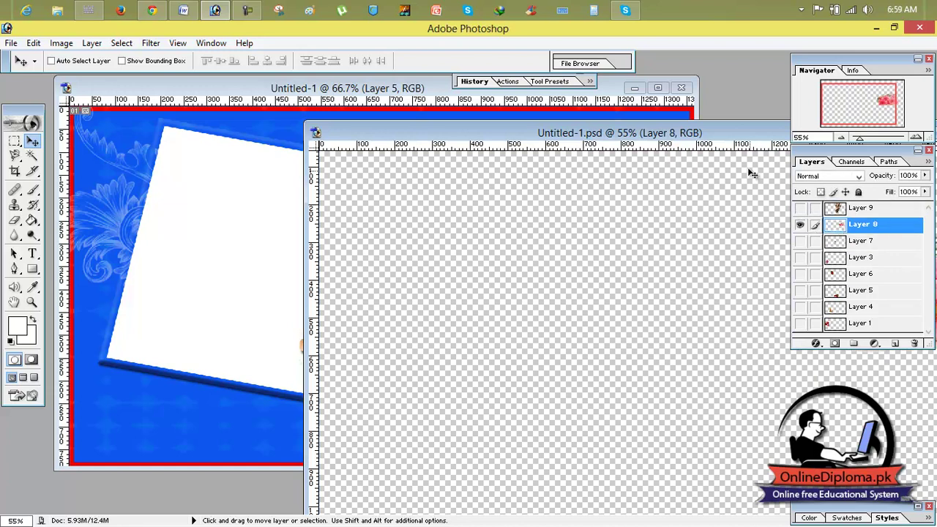
Step: Copy the pink flowers into the blue layout, maximize its window and position them over the white panel's upper-left corner
drag(737, 137, 660, 149)
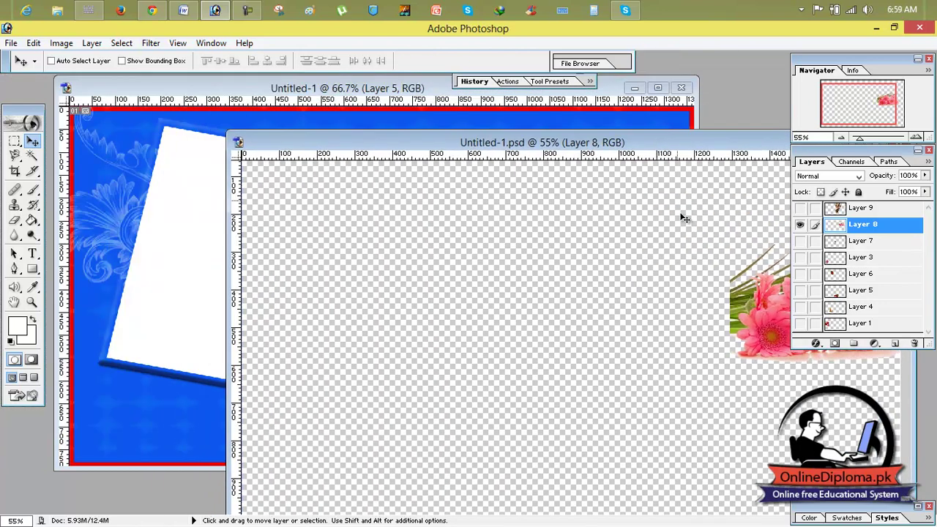
drag(761, 331, 139, 247)
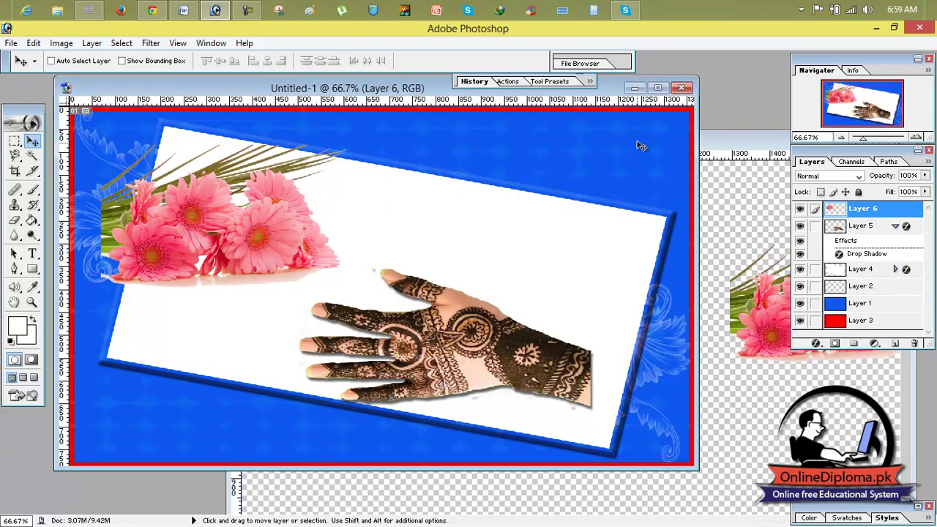
click(658, 88)
drag(339, 214, 350, 200)
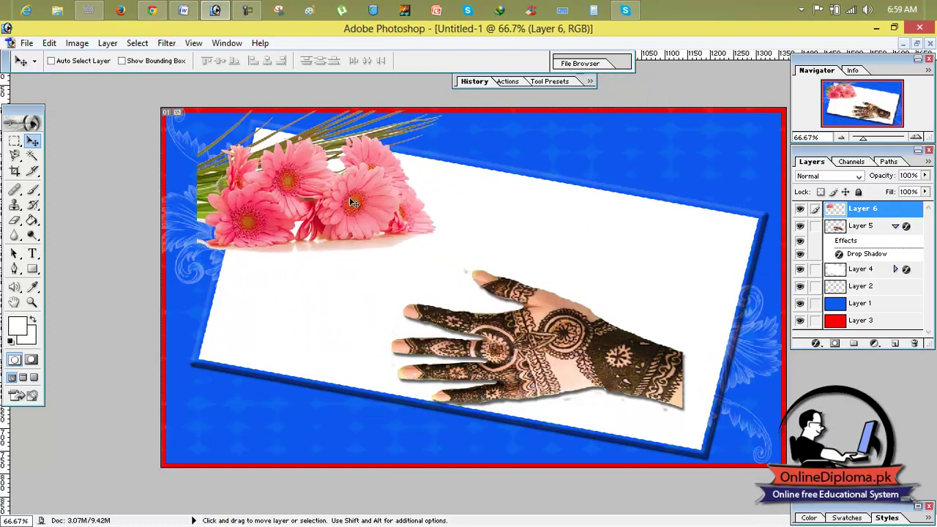
Step: Scale the pink flowers to 62.0% width and 93.3% height and place them in the layout's lower-left corner
key(ctrl+t)
drag(438, 122, 311, 167)
drag(289, 215, 272, 337)
drag(295, 289, 302, 278)
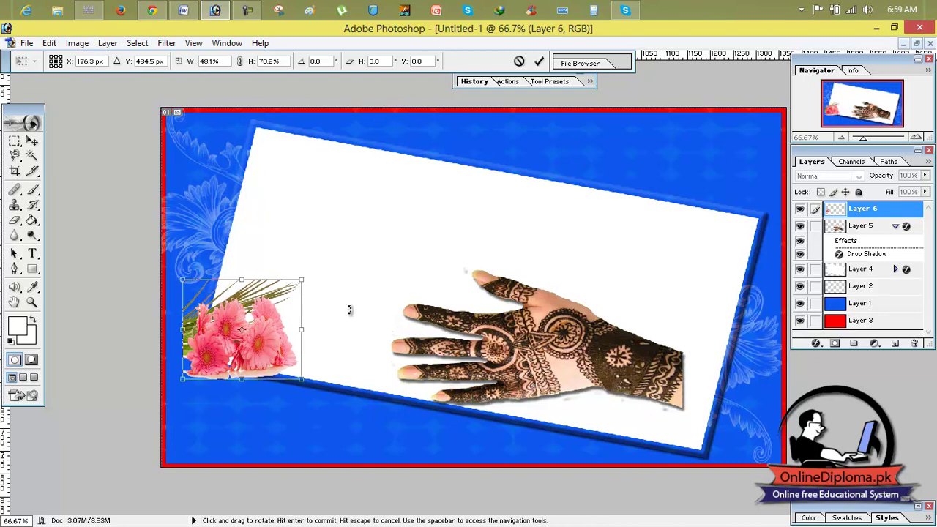
drag(280, 317, 247, 403)
drag(270, 368, 304, 334)
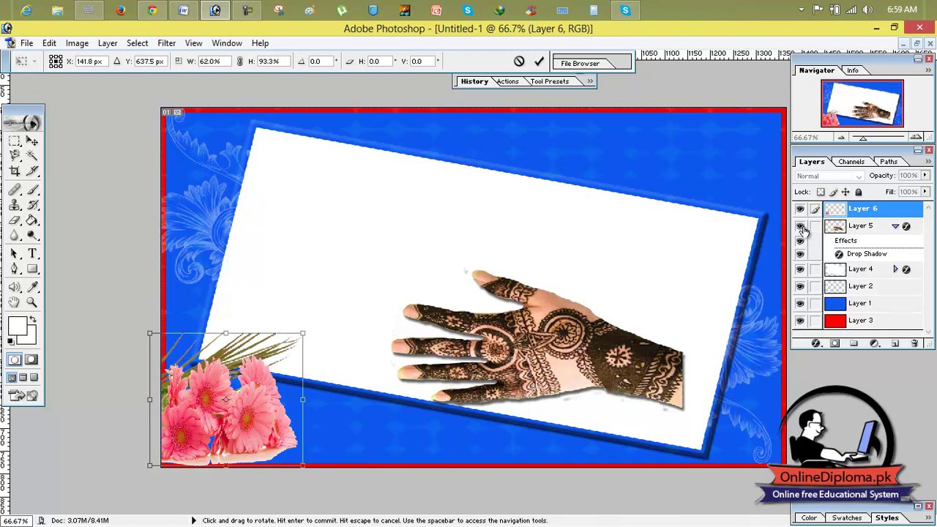
click(539, 61)
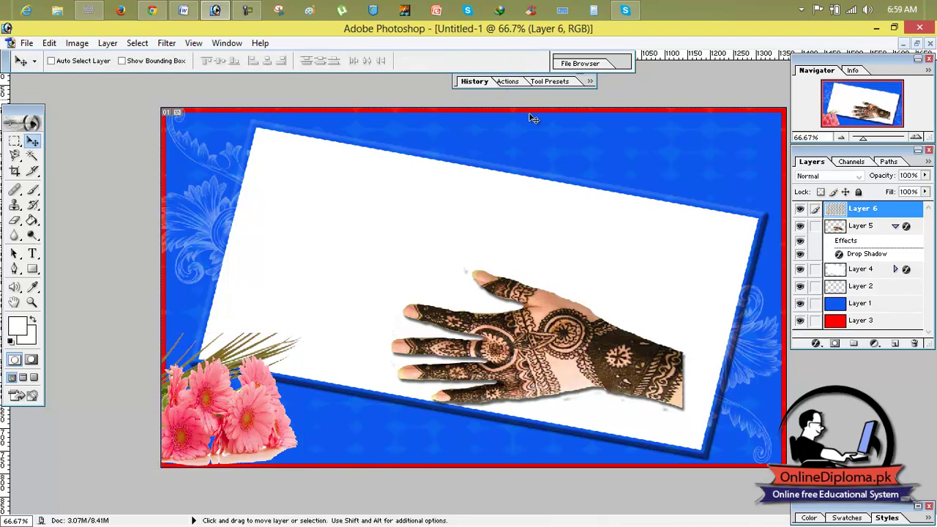
Step: Hide the hennaed hand on Layer 5
click(801, 229)
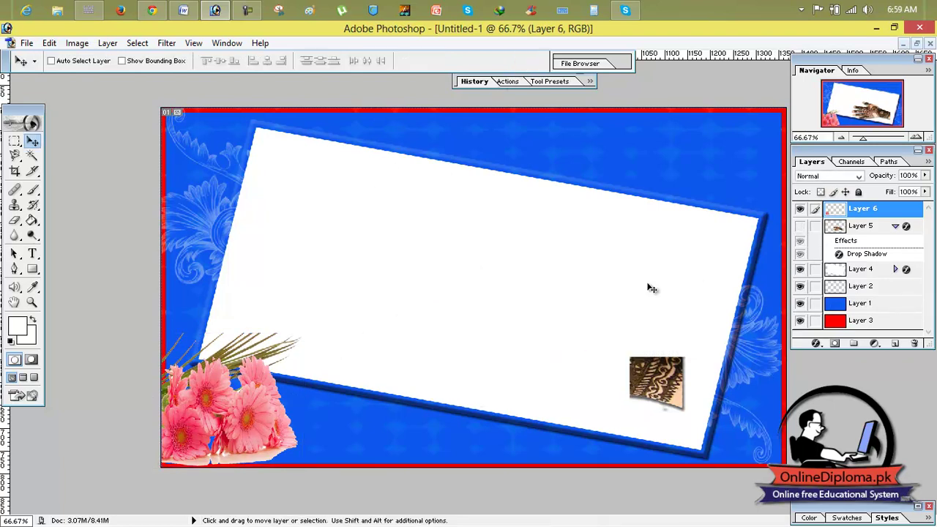
Step: Duplicate the pink flowers, flip the copy horizontally, scale it to 91.2% height and place it in the layout's upper-right corner
drag(258, 405, 759, 419)
key(ctrl+t)
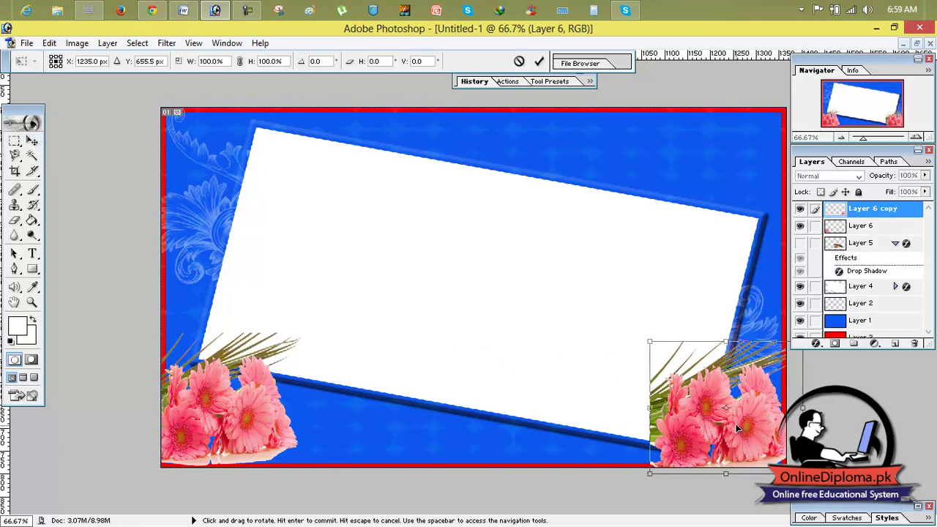
right_click(703, 408)
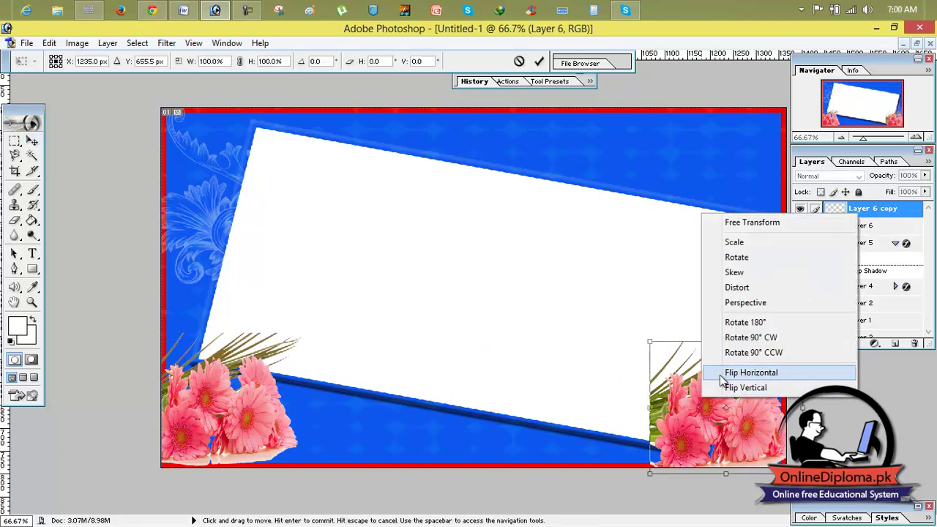
click(747, 372)
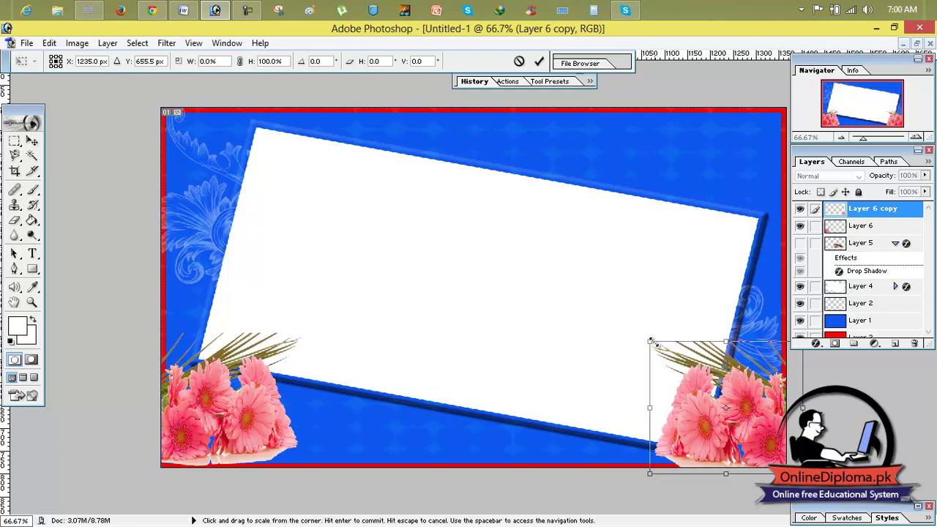
drag(650, 341, 651, 354)
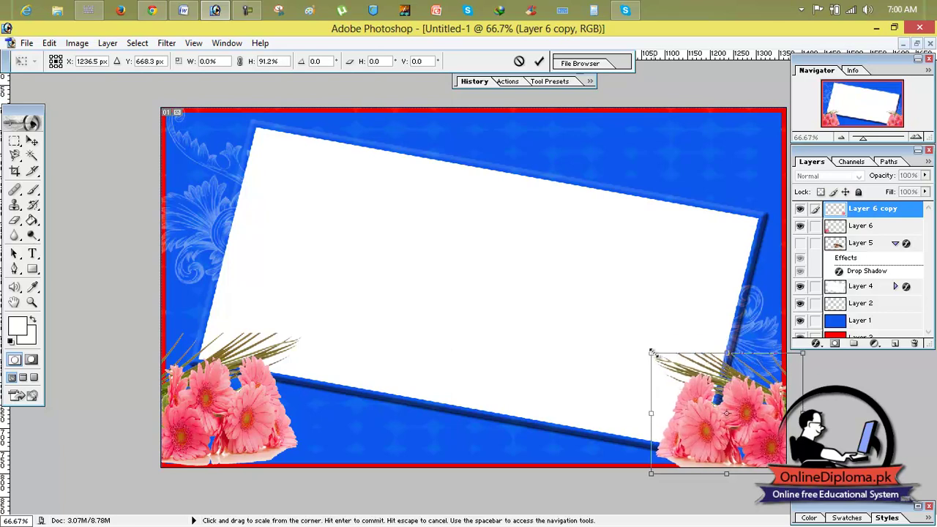
drag(733, 423, 729, 153)
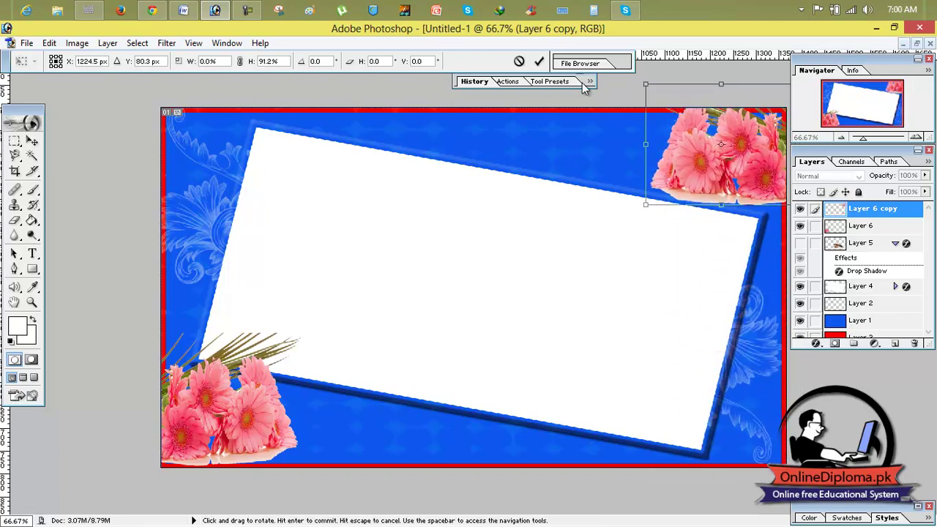
click(539, 62)
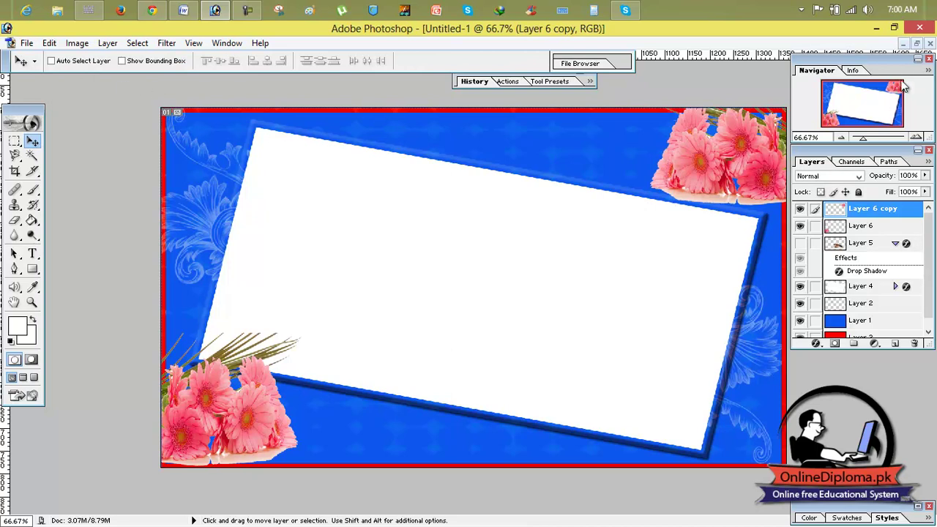
Step: Return to the flower image, show only the single red rose on Layer 7 and copy it into the blue layout
click(917, 44)
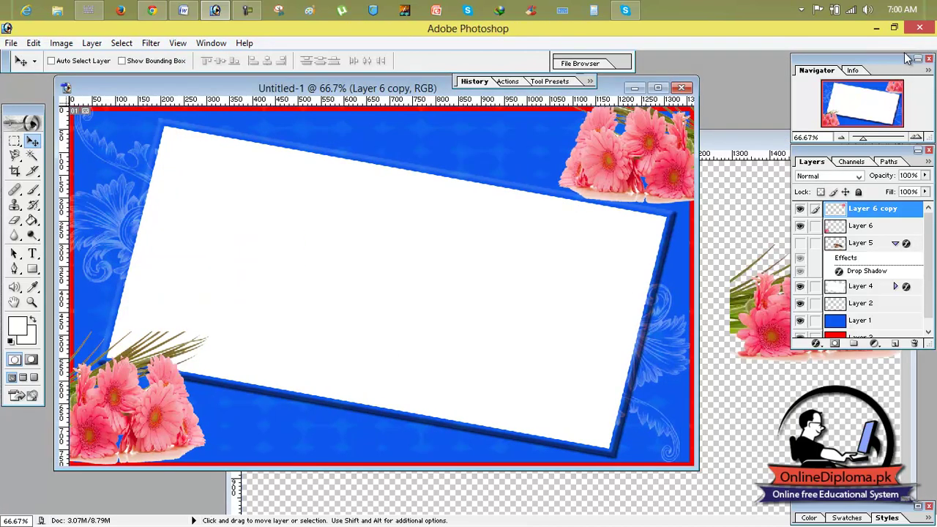
click(760, 167)
click(801, 225)
click(801, 243)
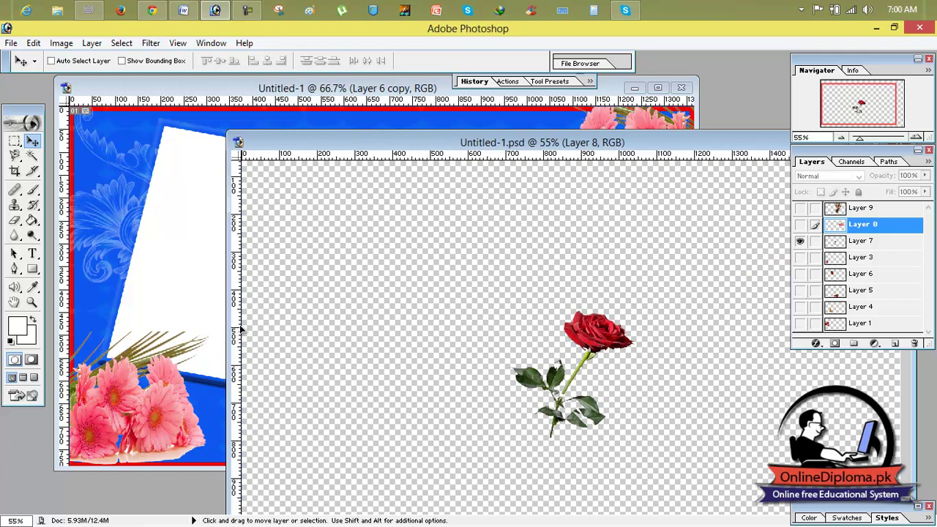
click(852, 243)
drag(604, 344, 397, 304)
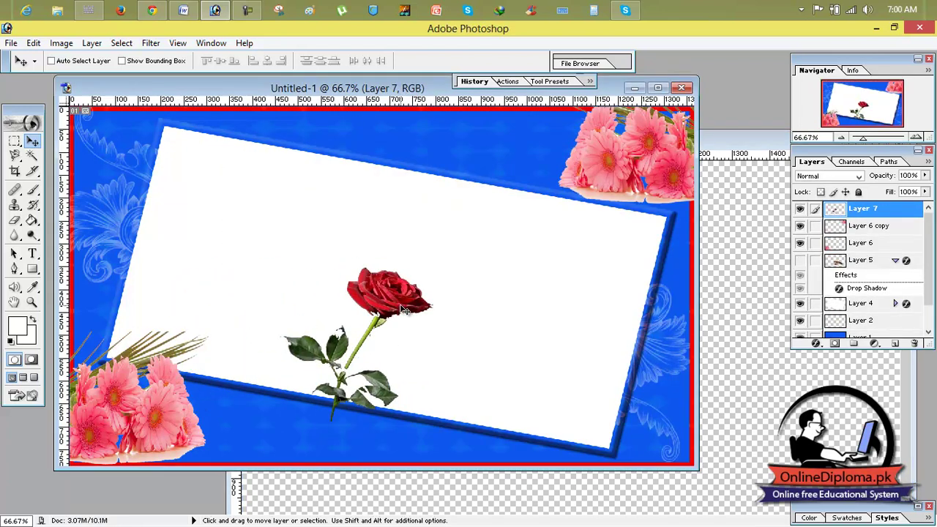
Step: Scale the single rose to 62.1% width and 80.4% height, rotate it 24.4° and place it at the white panel's upper-left corner
key(ctrl+t)
drag(429, 265, 368, 296)
drag(347, 334, 139, 178)
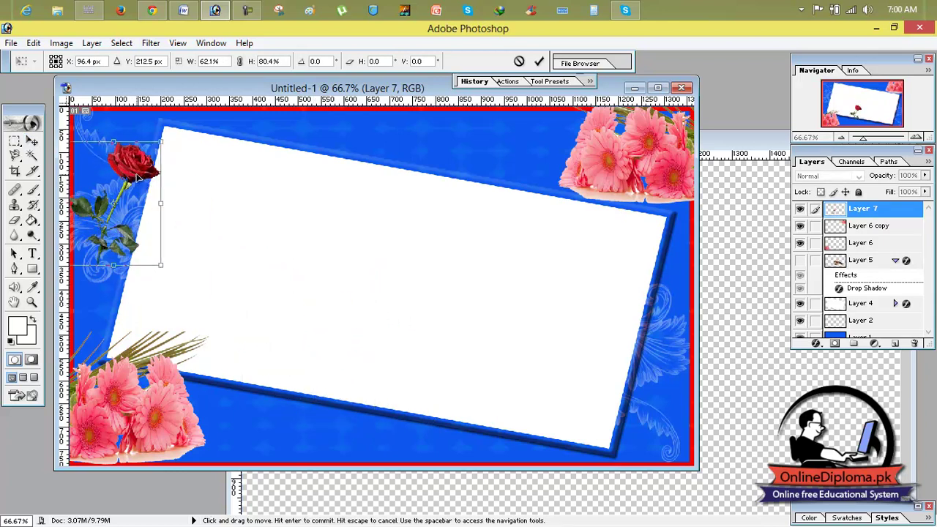
mouse_move(168, 138)
mouse_down()
mouse_move(188, 146)
mouse_move(176, 170)
mouse_move(164, 171)
mouse_move(164, 147)
mouse_move(173, 149)
mouse_up()
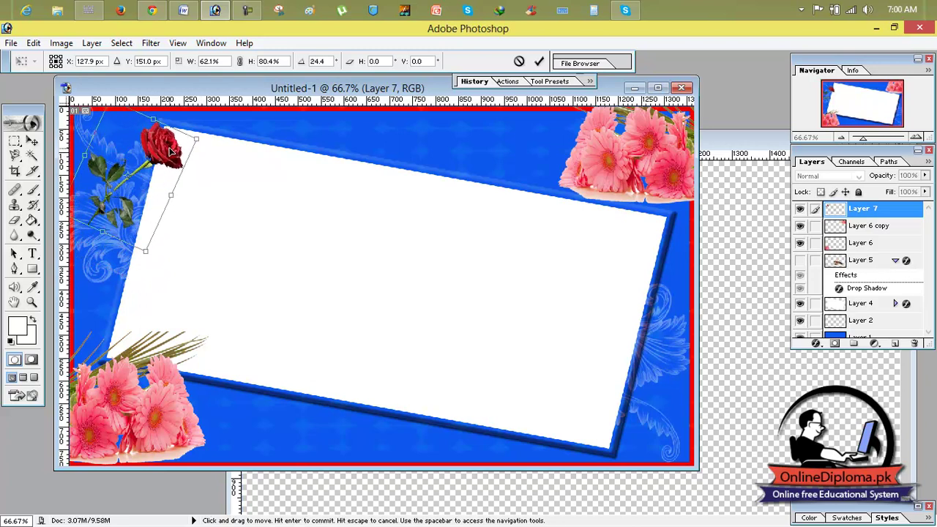
click(539, 61)
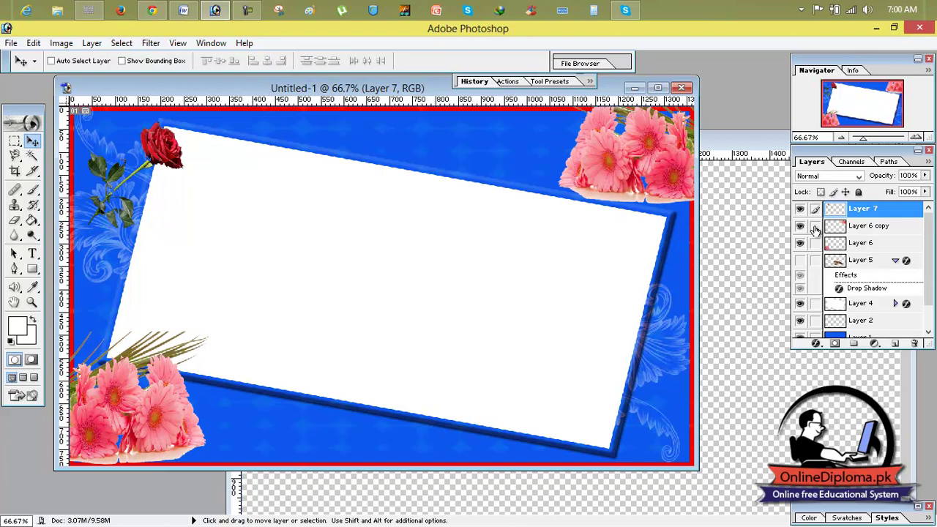
Step: In the flower image, show only the dark pink flowers on Layer 3 and copy them onto the white panel's left edge
click(760, 155)
click(803, 253)
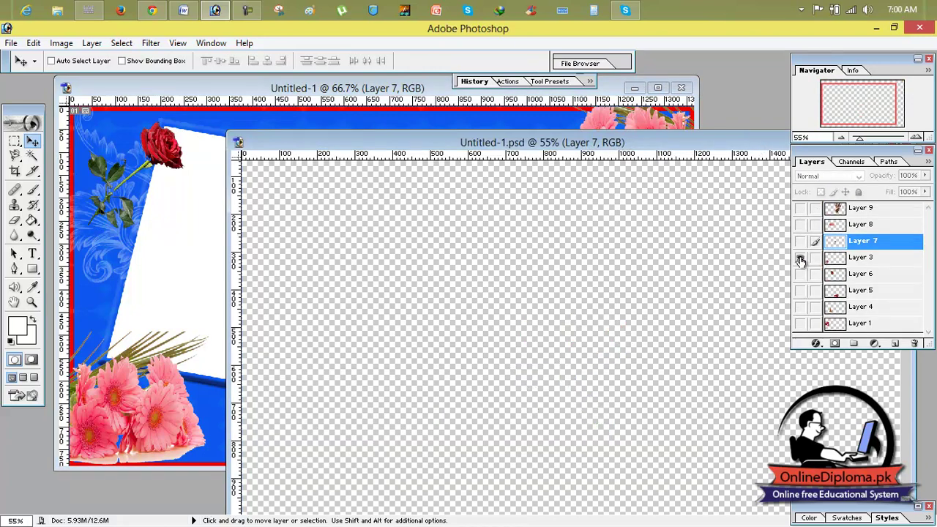
click(800, 261)
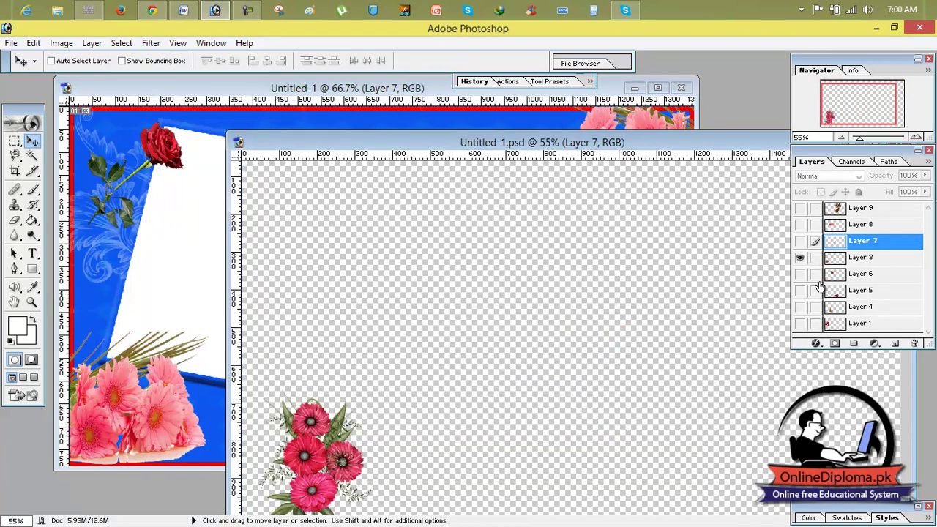
click(833, 260)
drag(339, 461, 203, 318)
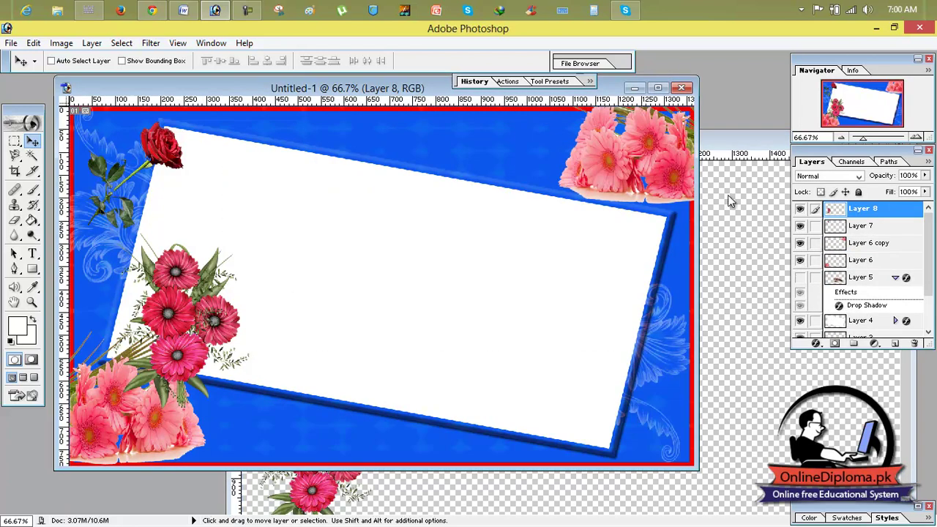
Step: In the flower image, show only the red rose bouquet on Layer 6 and copy it onto the panel's upper-left area
click(732, 194)
click(800, 257)
click(800, 274)
click(851, 277)
drag(517, 275, 201, 242)
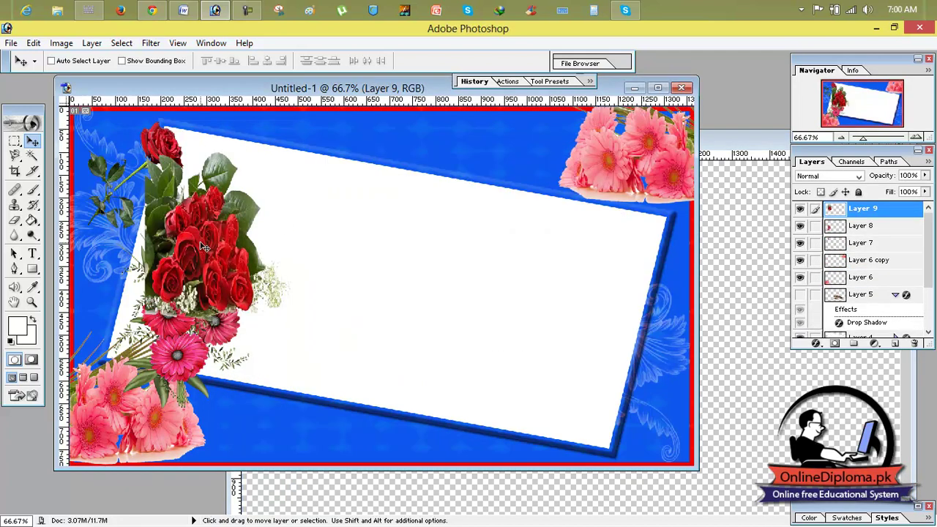
Step: In the flower image, show only the red roses with white blossoms on Layer 5 and copy them to the layout's left edge
click(769, 289)
click(800, 274)
click(800, 291)
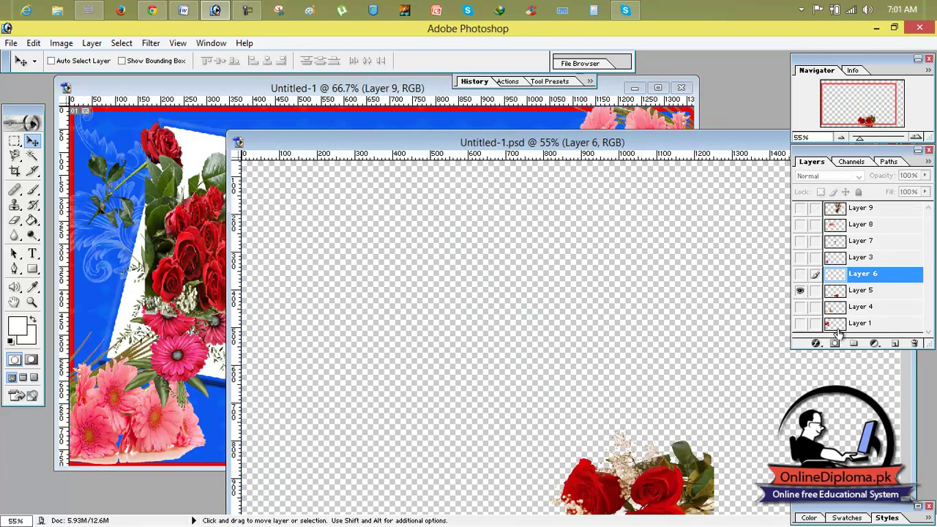
click(834, 291)
drag(664, 484, 106, 288)
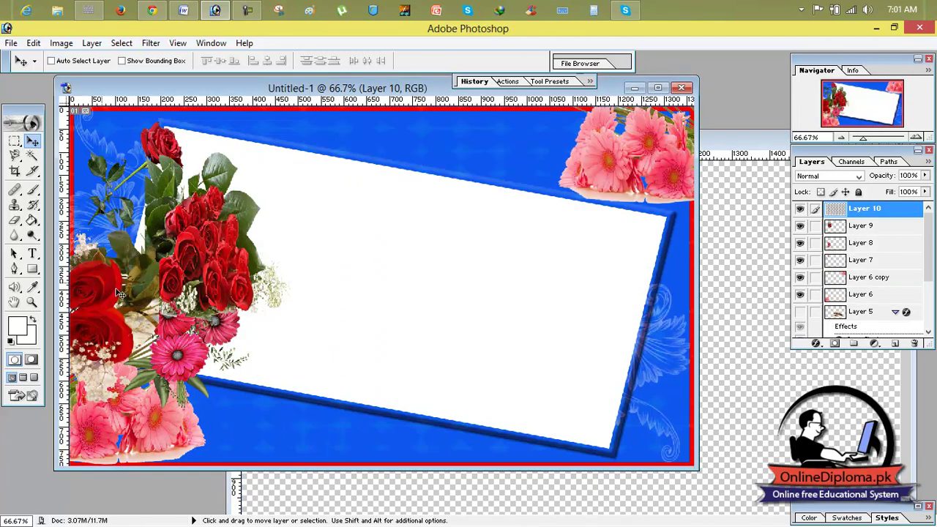
Step: In the flower image, show only the orange flowers with the fence on Layer 4 and copy them over the layout's left-hand flowers
click(776, 276)
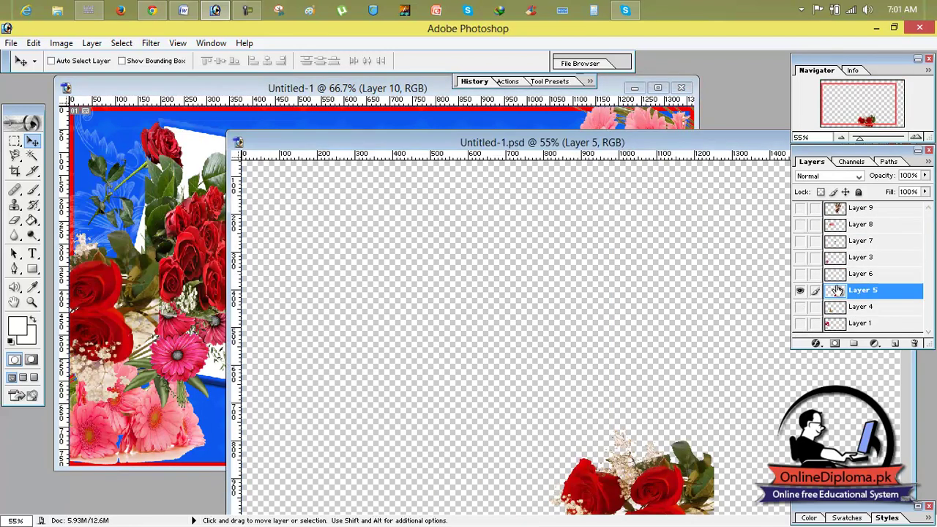
click(800, 291)
click(800, 307)
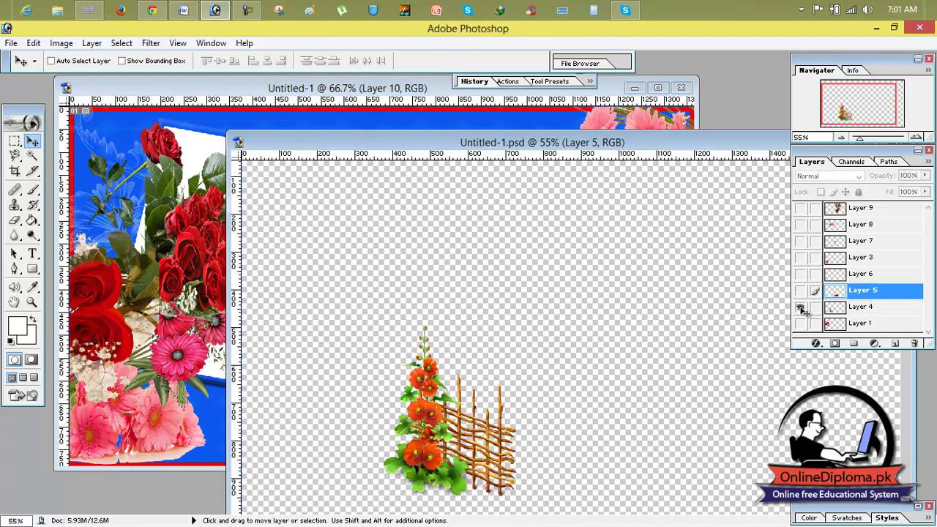
click(849, 306)
drag(590, 413, 189, 339)
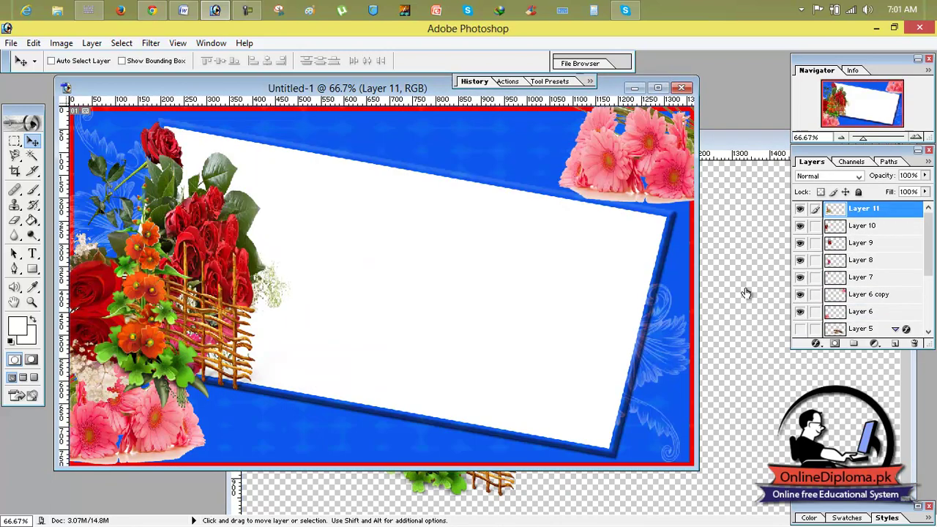
Step: Show the hennaed hand on Layer 5 of the layout again and select its layer, keeping Layer 6 visible
click(800, 328)
click(821, 331)
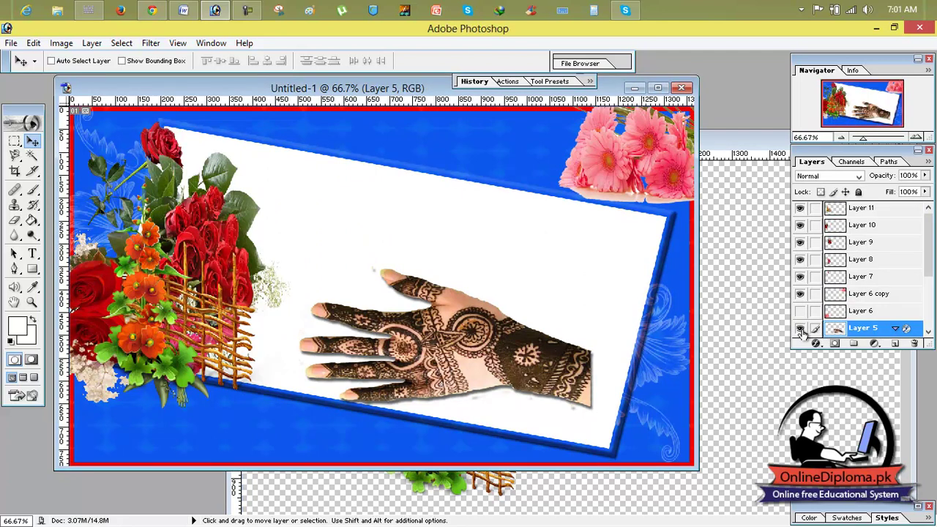
click(800, 328)
click(800, 311)
click(801, 328)
Step: In the flower image, show only the two roses and petal on Layer 1 and copy them onto the layout's left side
click(779, 325)
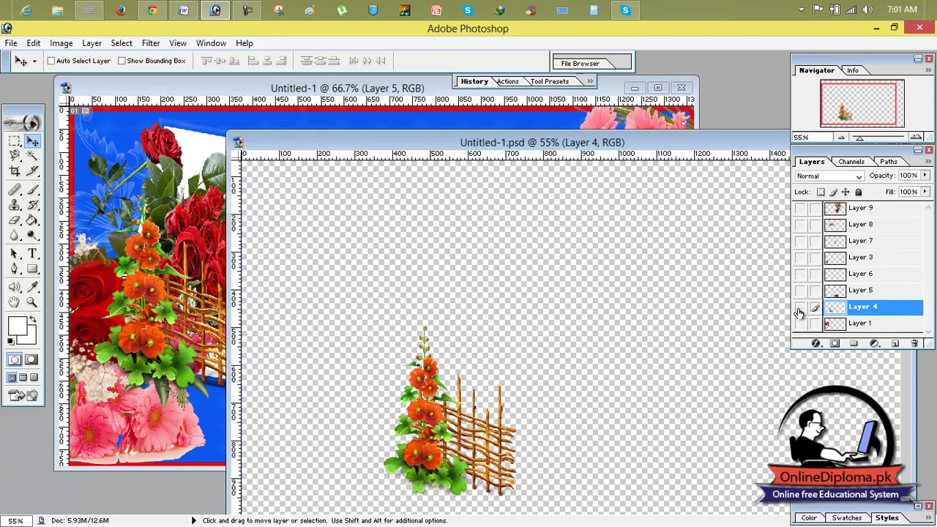
click(801, 307)
click(800, 323)
click(832, 323)
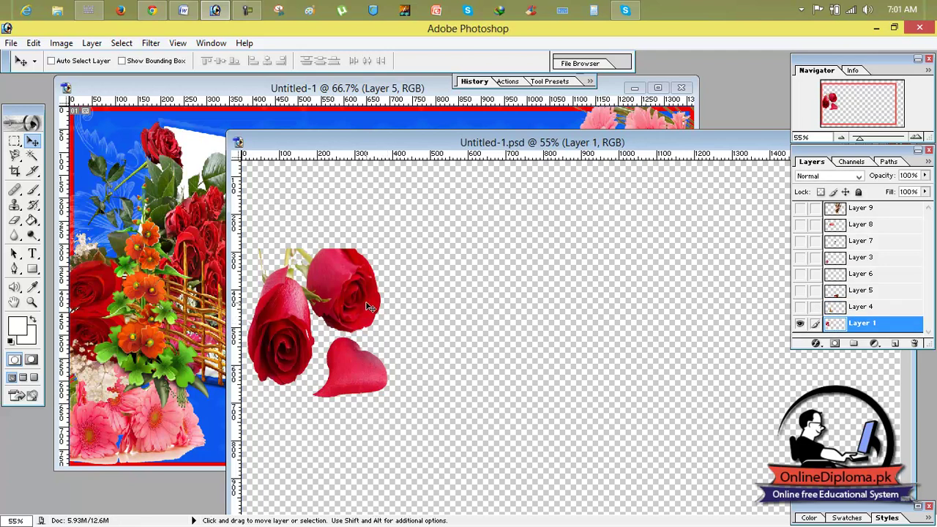
drag(370, 307, 179, 304)
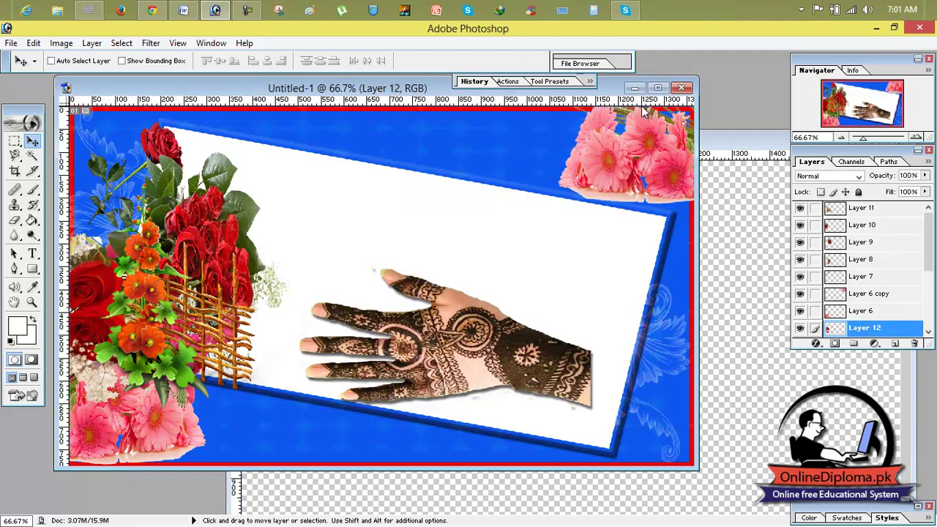
Step: Maximize the layout window and move the two roses and petal to the right side of the white panel
click(658, 88)
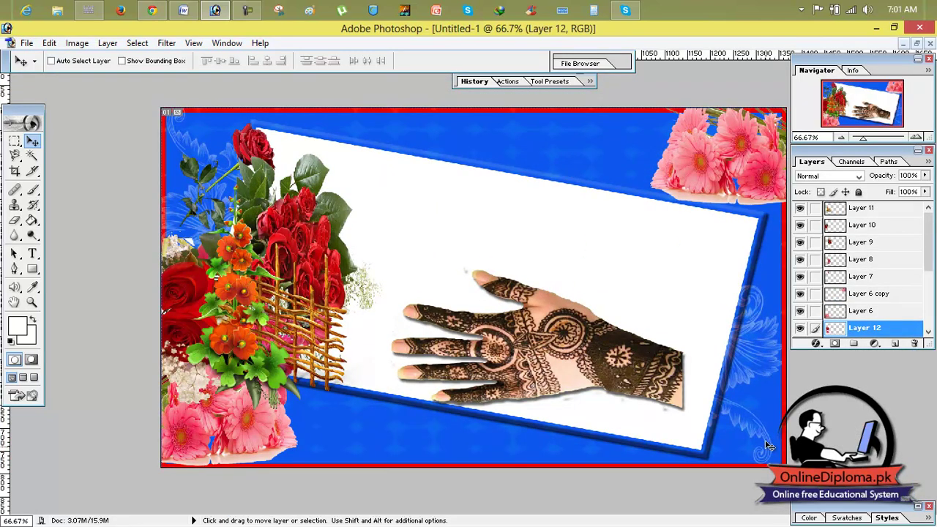
click(799, 311)
click(799, 311)
drag(292, 311, 759, 273)
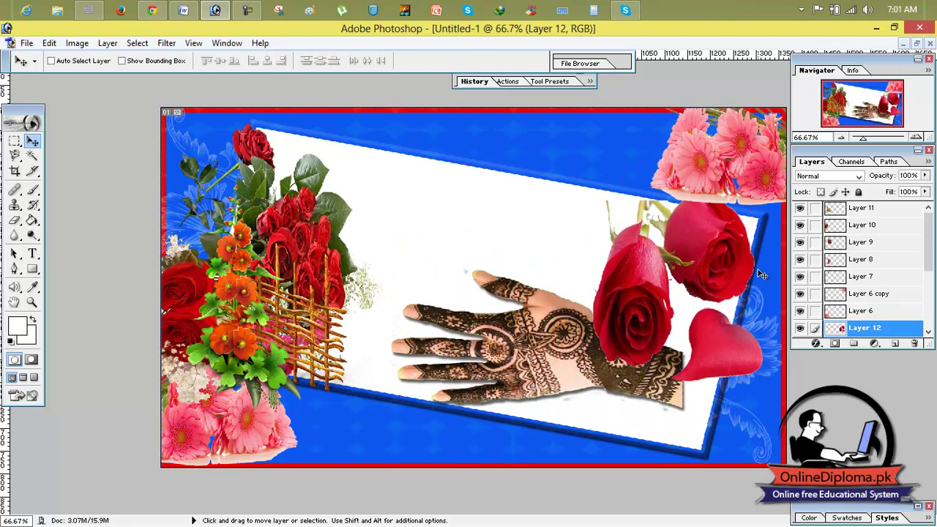
Step: Scale the two roses and petal to 70.2% width and 67.0% height, rotate them -118.5° and place them below the upper-right pink flowers
key(ctrl+t)
drag(591, 199, 644, 262)
drag(699, 314, 698, 272)
drag(766, 210, 598, 251)
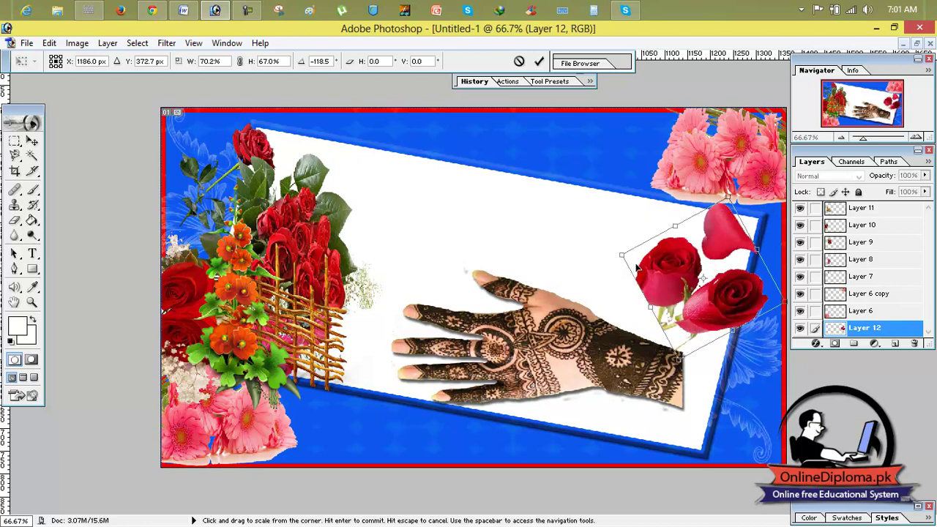
drag(720, 276, 721, 275)
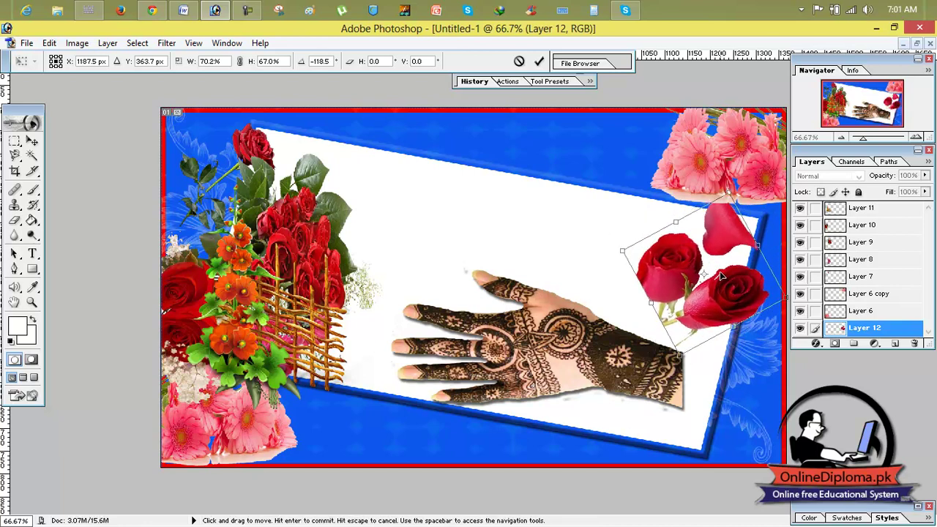
click(539, 61)
Step: Move the lower-left pink flowers on Layer 6 to the panel's upper middle and delete that layer
click(836, 310)
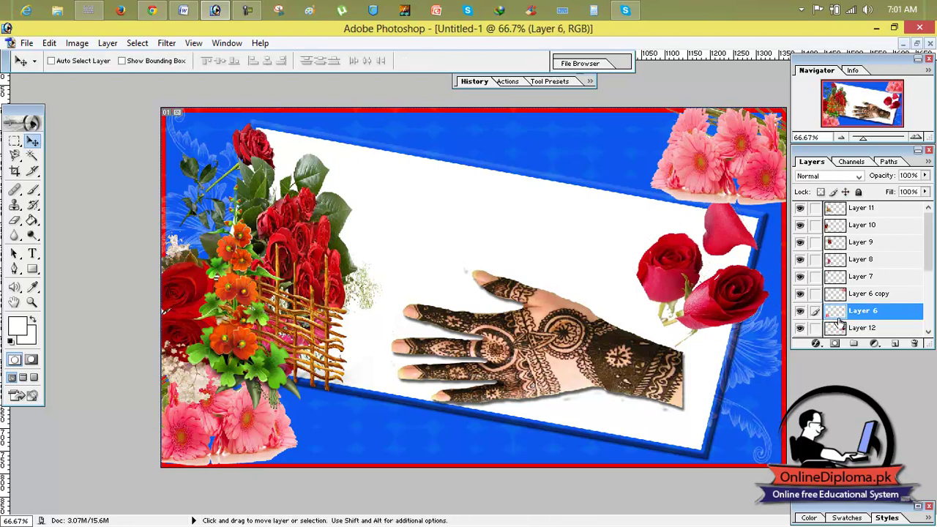
drag(328, 249, 583, 211)
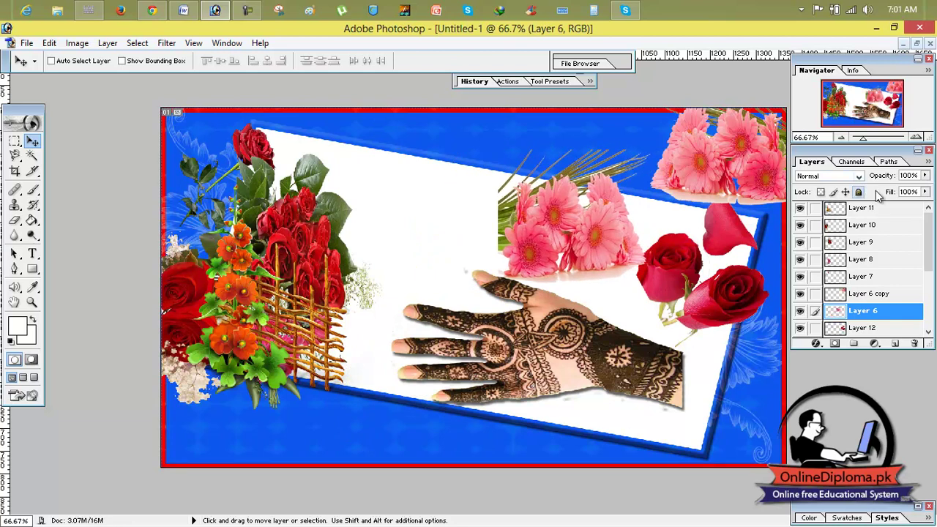
click(914, 345)
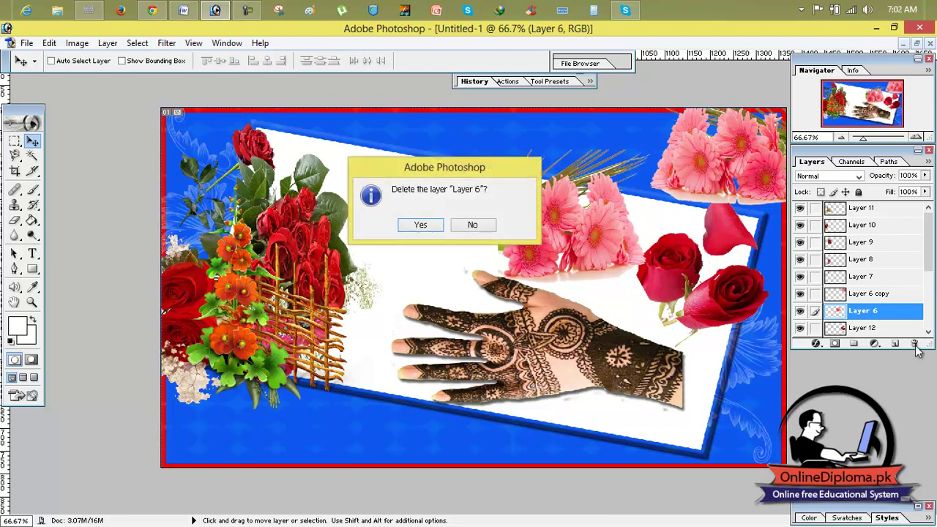
click(420, 226)
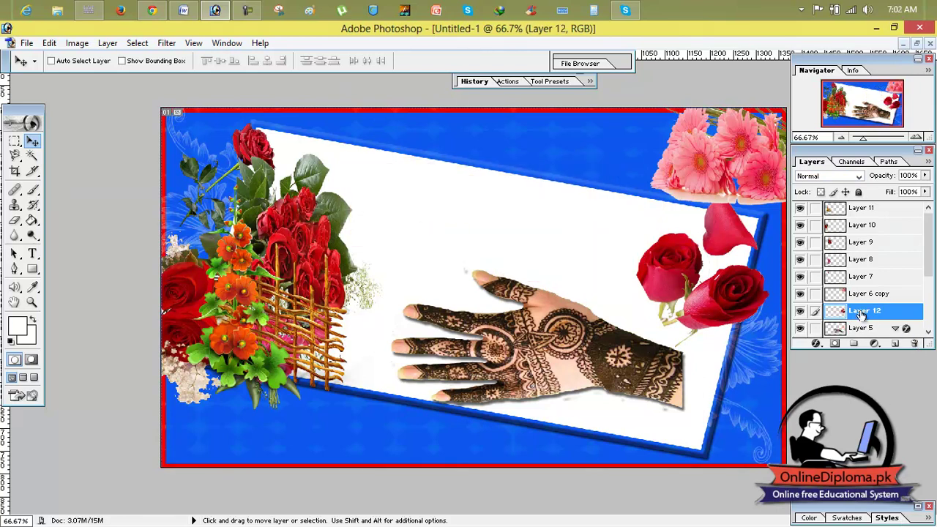
Step: Shift the two roses and petal slightly toward the layout's right border and select the pink flowers on Layer 6 copy
drag(308, 274, 326, 264)
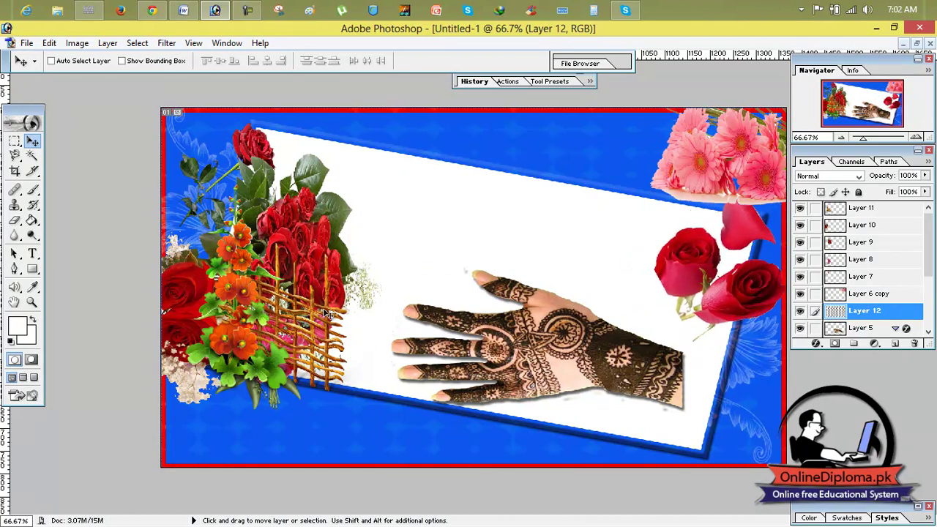
click(833, 300)
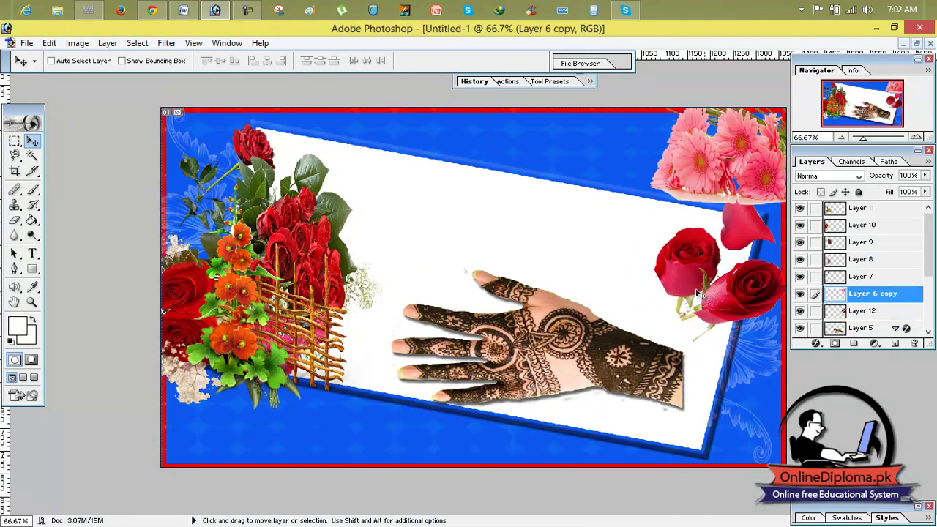
Step: Adjust the horizontal position of the pink flowers in the layout's upper-right corner
mouse_move(333, 251)
mouse_down()
mouse_move(498, 251)
mouse_move(402, 263)
mouse_move(385, 252)
mouse_move(337, 262)
mouse_move(348, 245)
mouse_move(339, 247)
mouse_up()
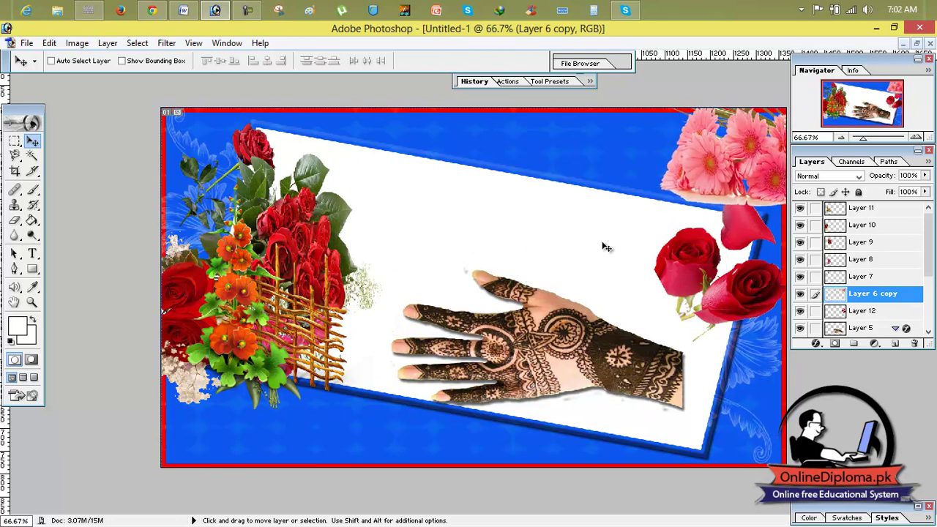
mouse_move(714, 194)
mouse_down()
mouse_move(695, 186)
mouse_move(653, 196)
mouse_move(690, 181)
mouse_move(705, 192)
mouse_up()
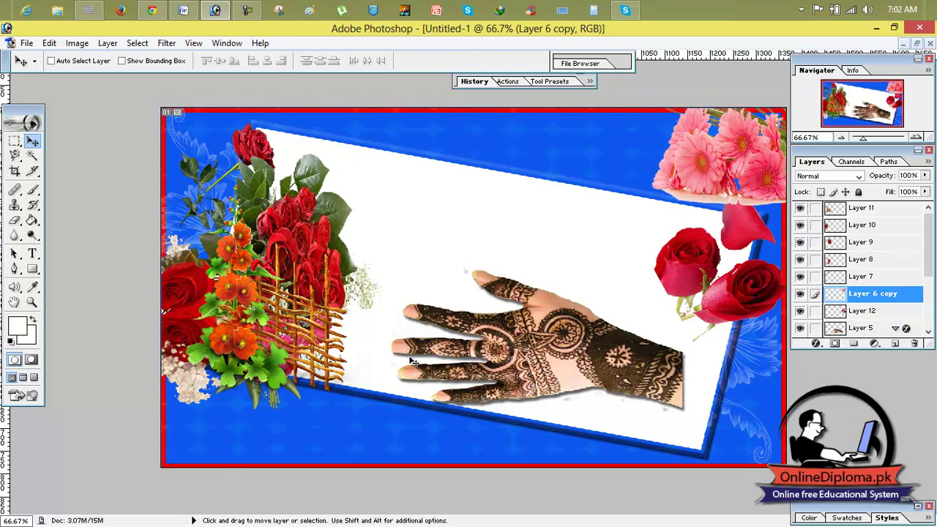
Step: Move the single long-stemmed rose on Layer 7 onto the hennaed hand
click(844, 279)
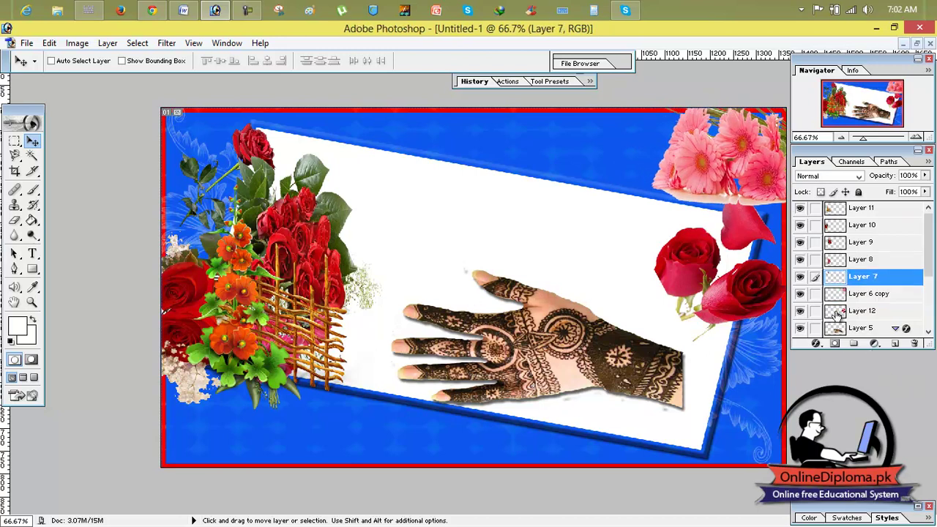
drag(546, 251, 678, 393)
drag(543, 328, 586, 366)
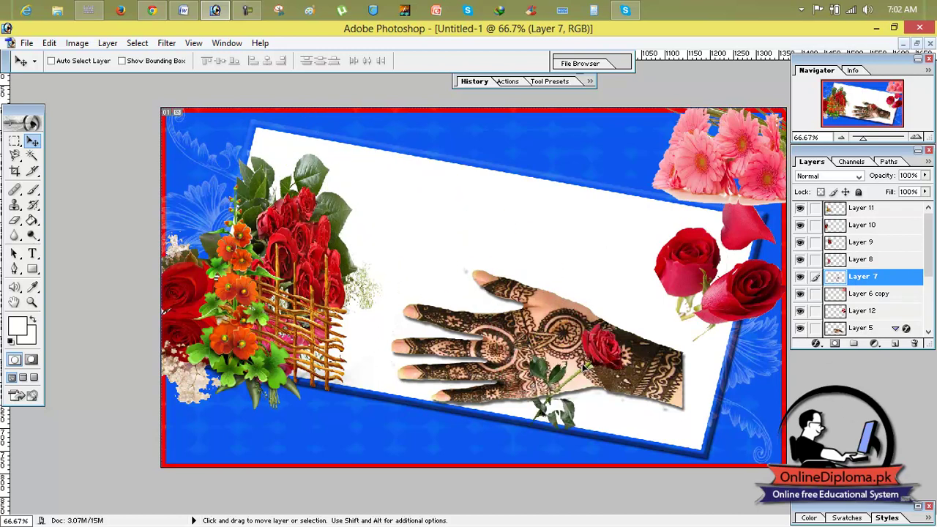
key(ctrl+t)
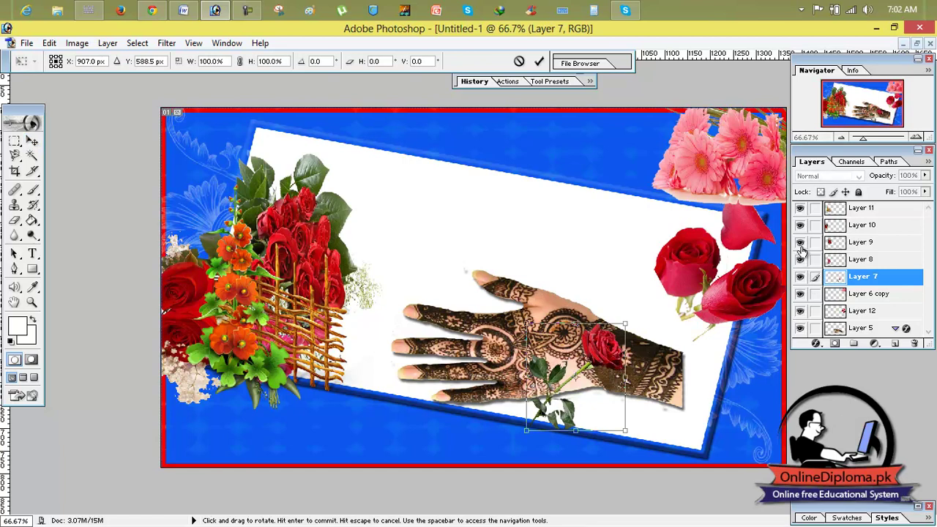
click(540, 62)
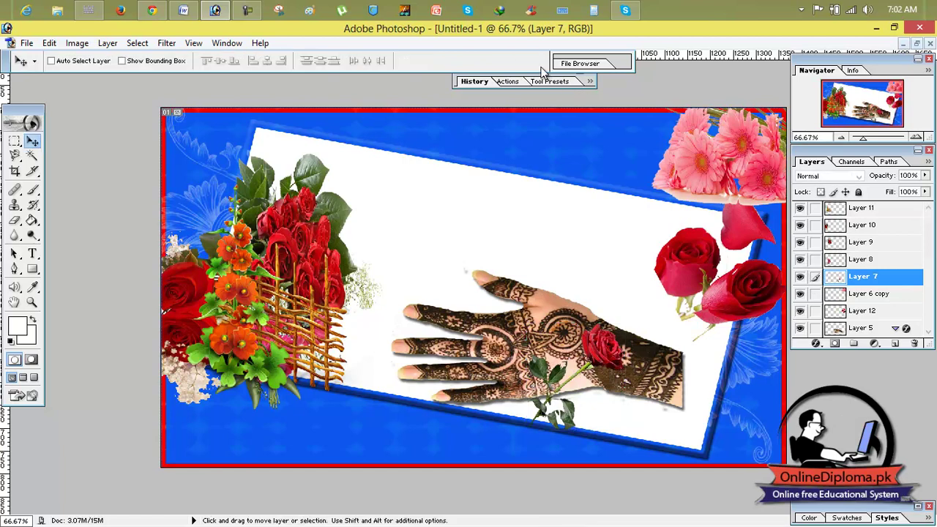
Step: Hide Layers 9, 10 and 11 and shift the single rose slightly up toward the fingers
click(800, 245)
click(800, 225)
click(800, 210)
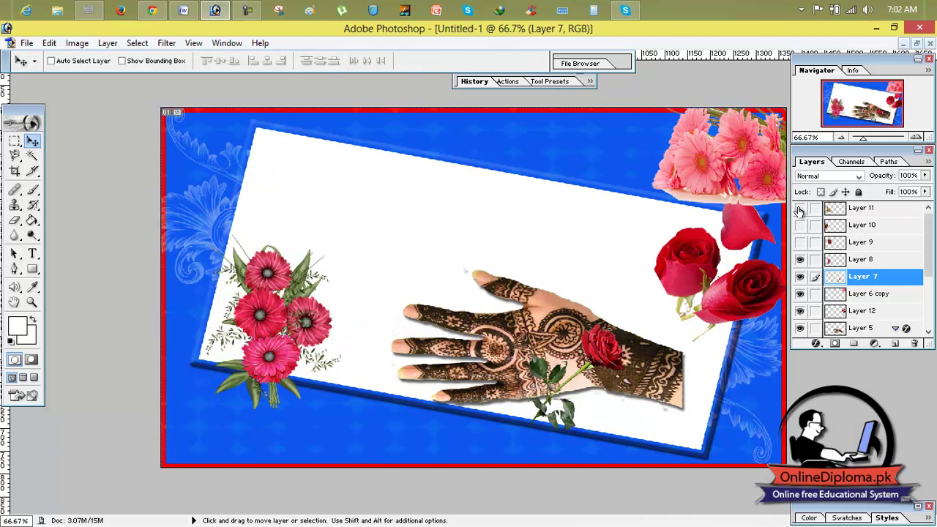
drag(606, 343, 579, 326)
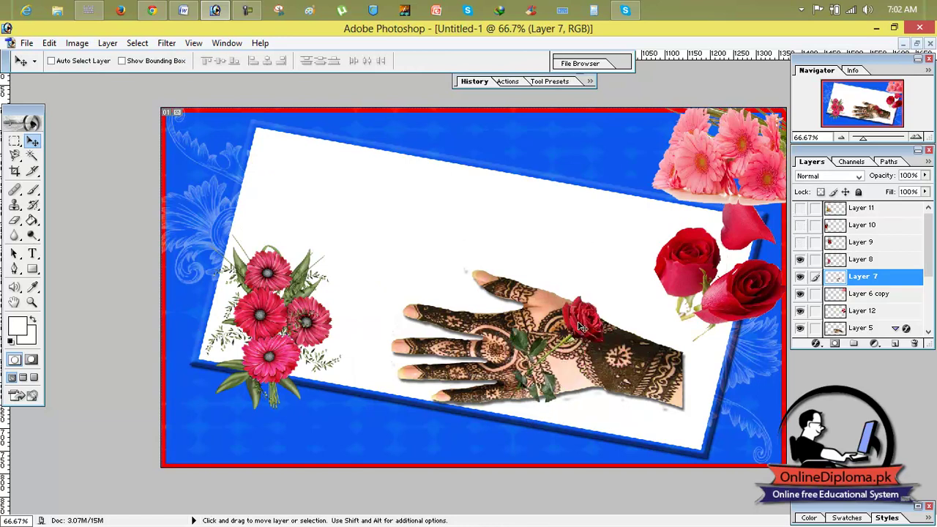
key(ctrl+t)
drag(609, 289, 669, 345)
drag(614, 359, 692, 331)
drag(574, 363, 513, 243)
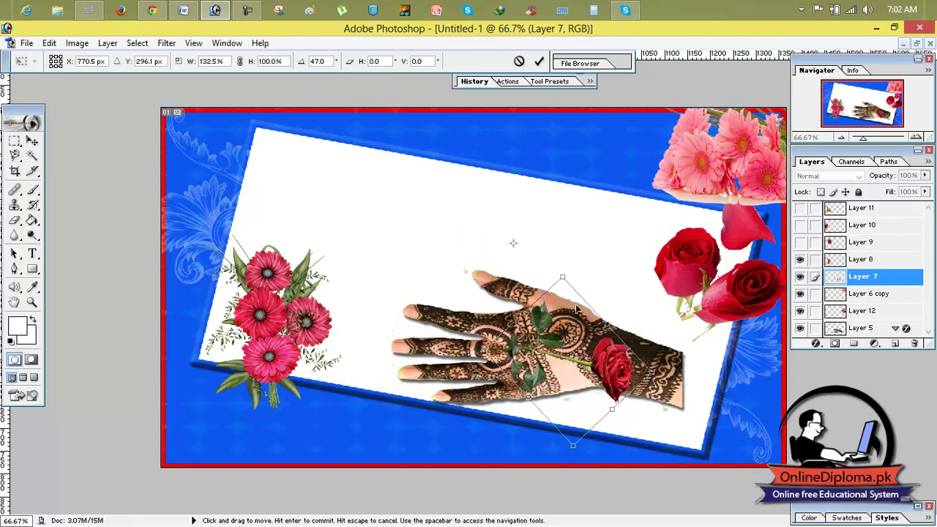
click(539, 61)
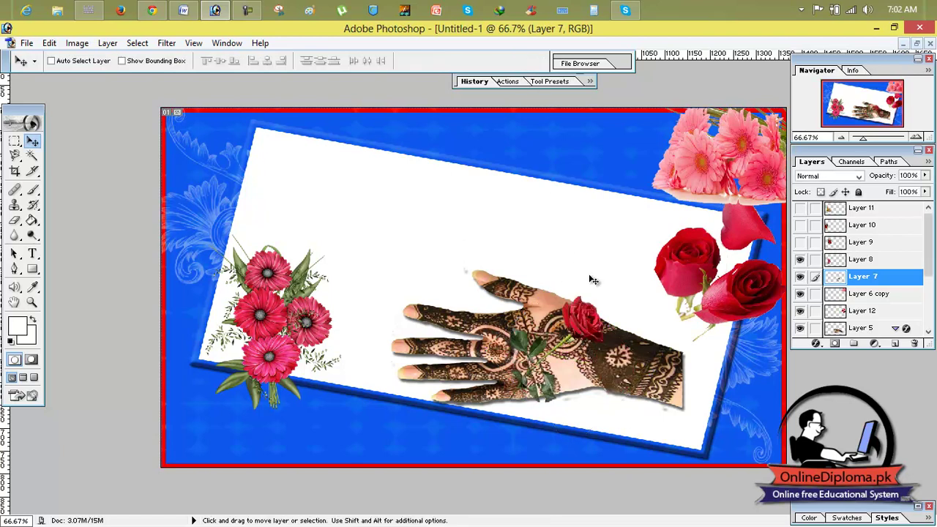
Step: Scale the single rose to 187.5% width and 198.5% height, rotate it 54.5° and place it across the white panel's upper edge
key(ctrl+t)
drag(579, 334, 454, 163)
drag(436, 109, 511, 128)
drag(478, 187, 625, 194)
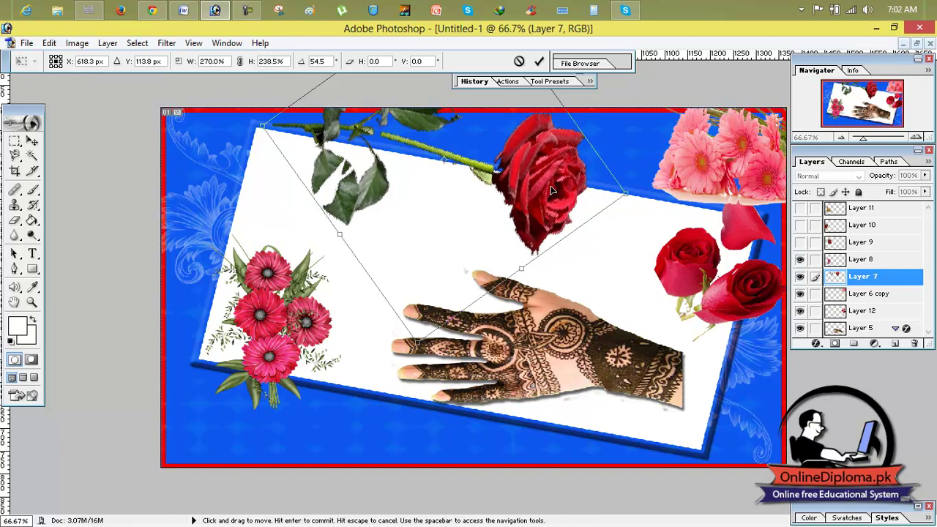
drag(418, 342, 433, 244)
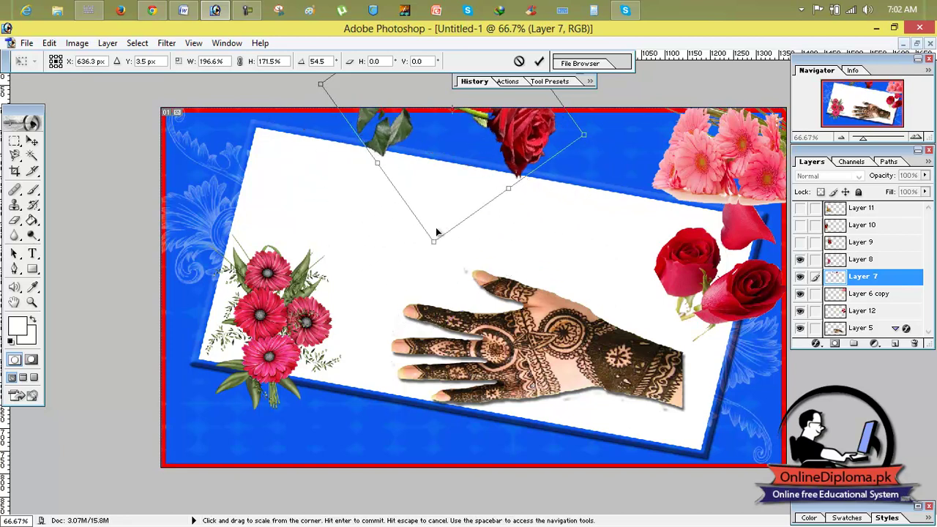
drag(454, 198, 570, 258)
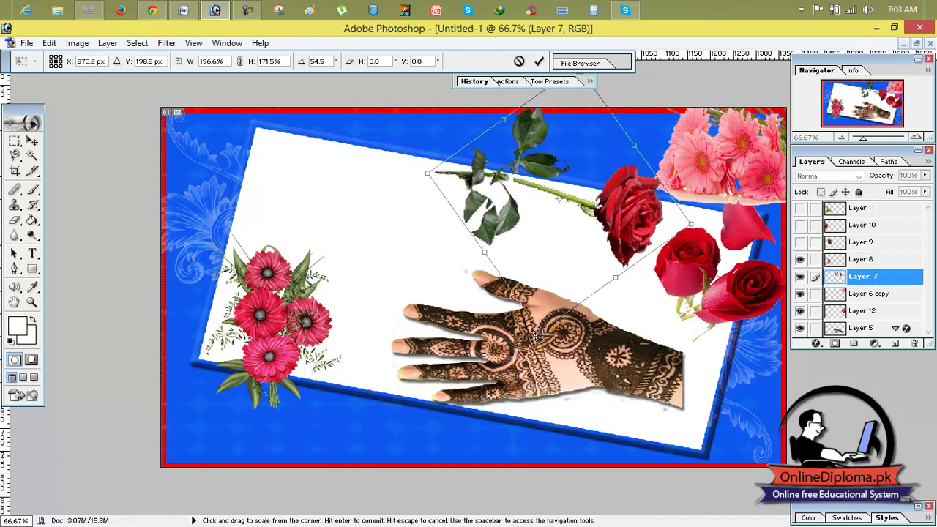
drag(537, 335, 511, 346)
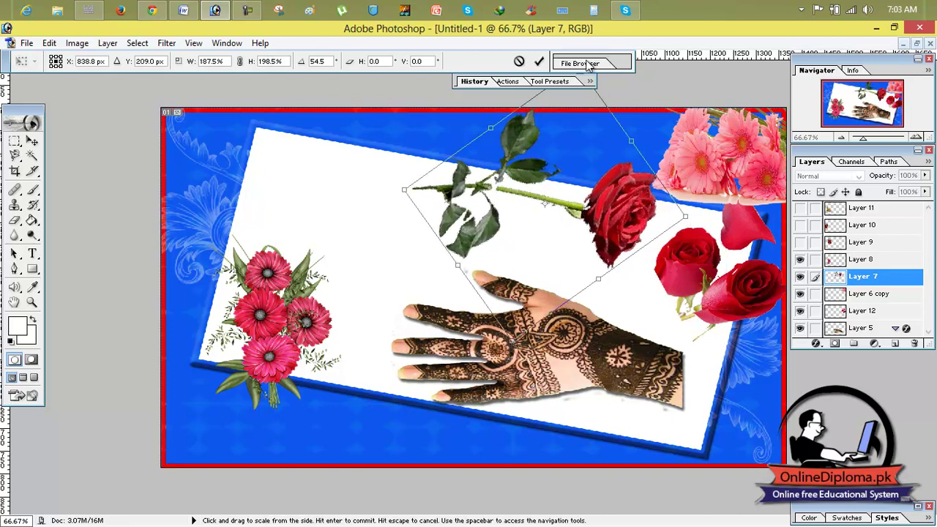
click(539, 61)
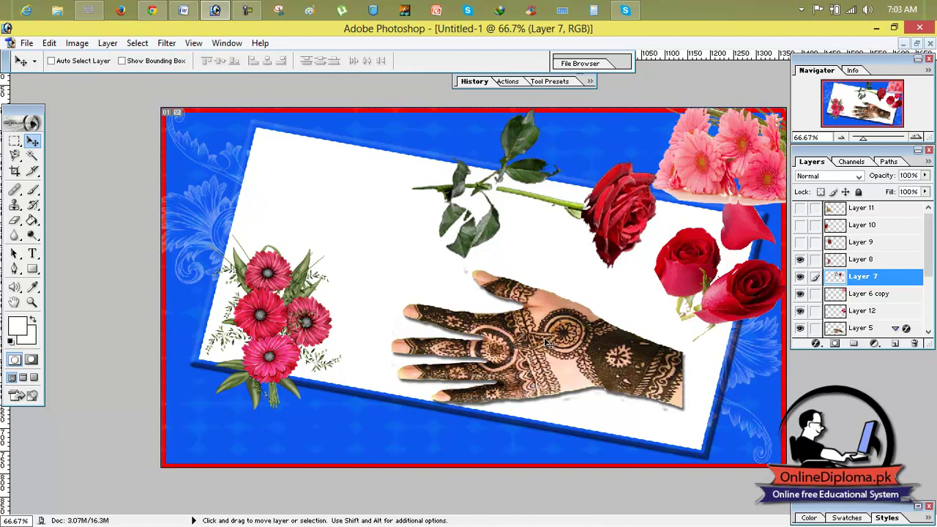
Step: Nudge the single rose slightly toward the right border and show the rose bouquet on Layer 9
mouse_move(288, 319)
mouse_down()
mouse_move(357, 330)
mouse_move(281, 315)
mouse_move(297, 326)
mouse_up()
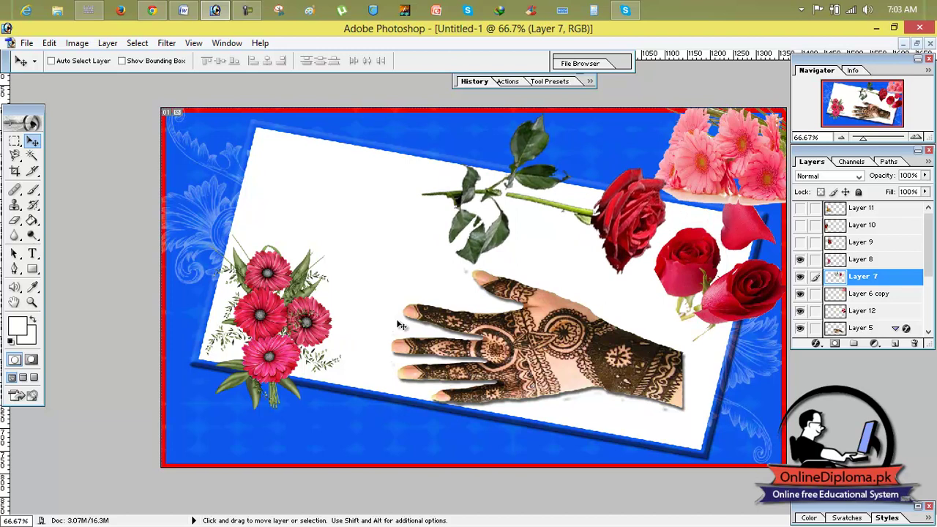
click(801, 242)
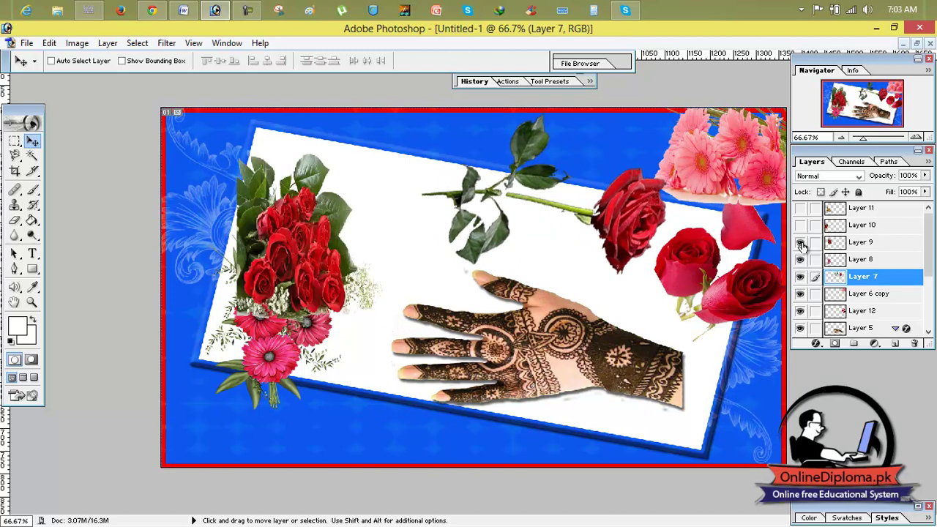
mouse_move(309, 255)
mouse_down()
mouse_move(328, 256)
mouse_move(313, 255)
mouse_up()
Step: Move Layer 8's pink daisies to the panel's lower-right corner and Layer 9's rose bouquet to the layout's lower-left corner
click(837, 261)
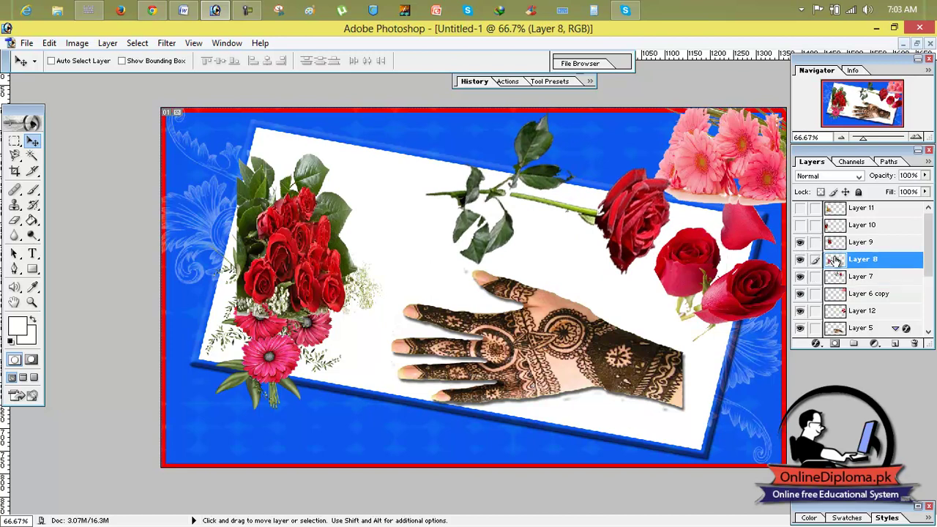
drag(297, 253, 709, 324)
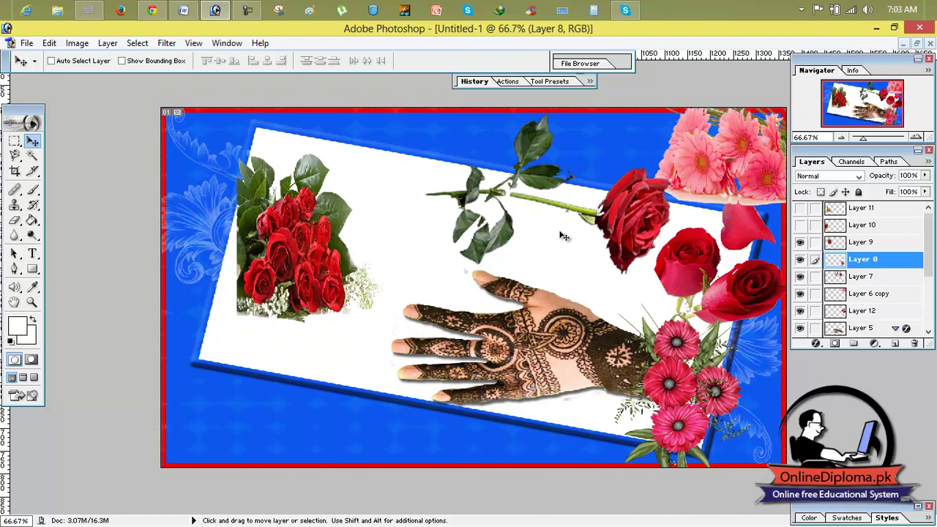
drag(329, 263, 383, 333)
click(831, 246)
drag(368, 295, 252, 407)
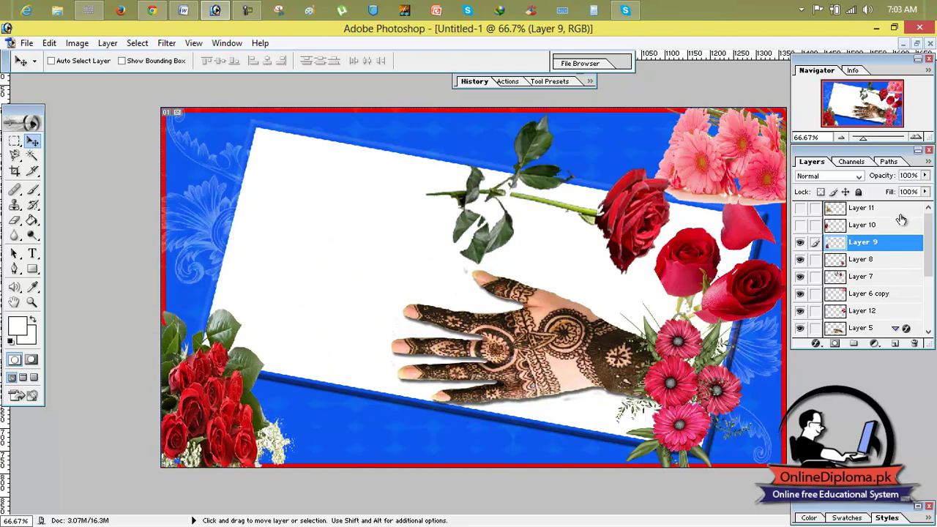
Step: Show Layer 10, scale its three roses to 93.3% height, rotate them -67.5° and place them in the layout's upper-left corner
click(836, 225)
drag(249, 288, 423, 210)
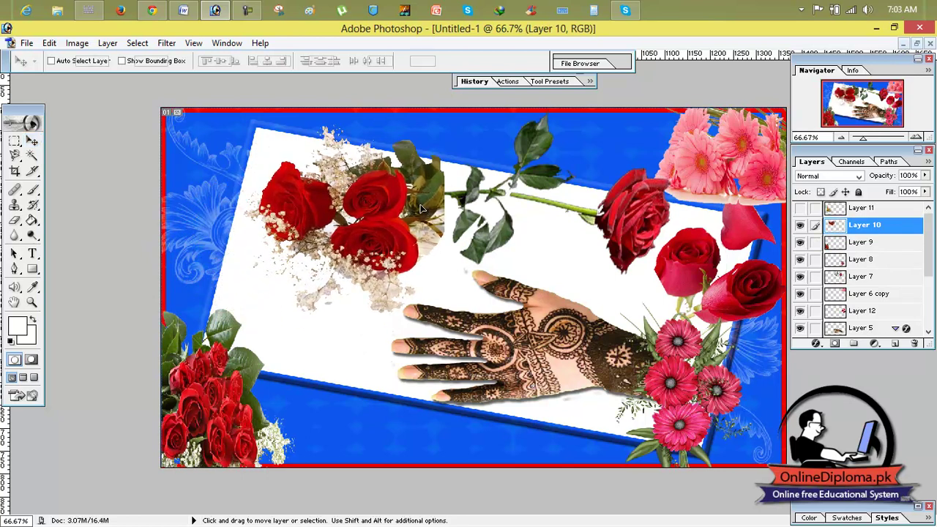
key(ctrl+t)
drag(421, 146, 309, 80)
drag(356, 207, 280, 152)
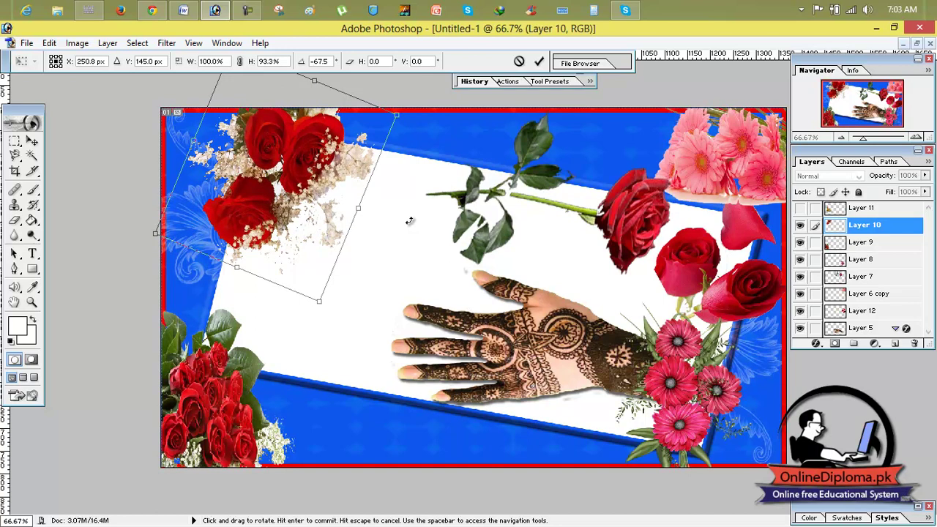
click(540, 62)
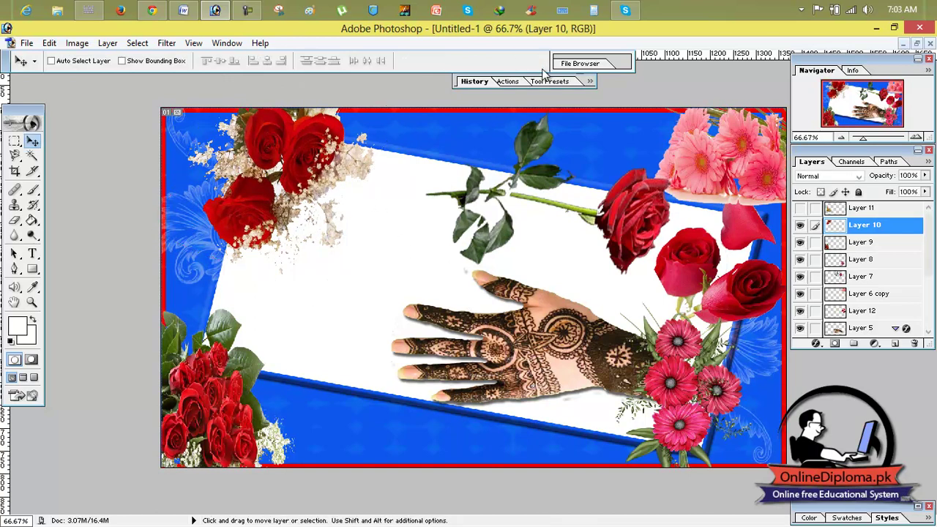
Step: Show Layer 11 and shift both the three roses on Layer 10 and the orange flowers with fence slightly right
click(800, 209)
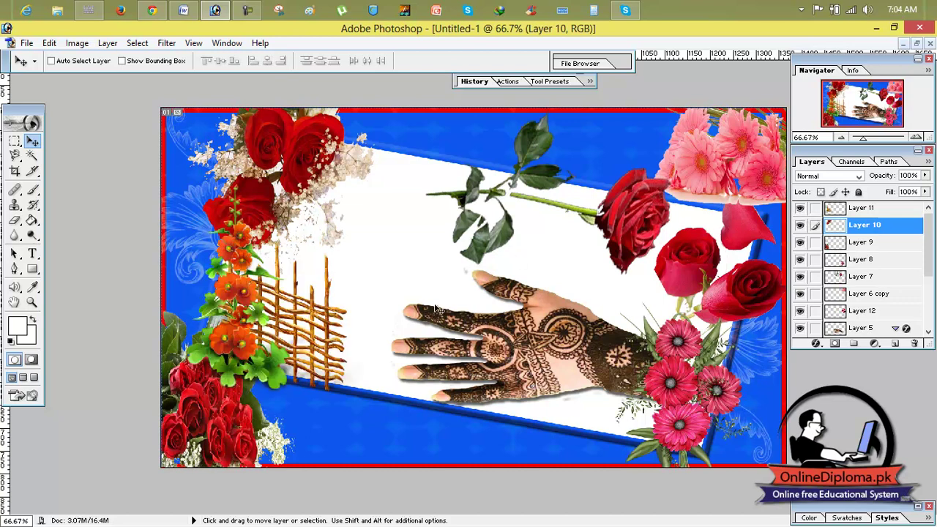
drag(320, 327, 342, 330)
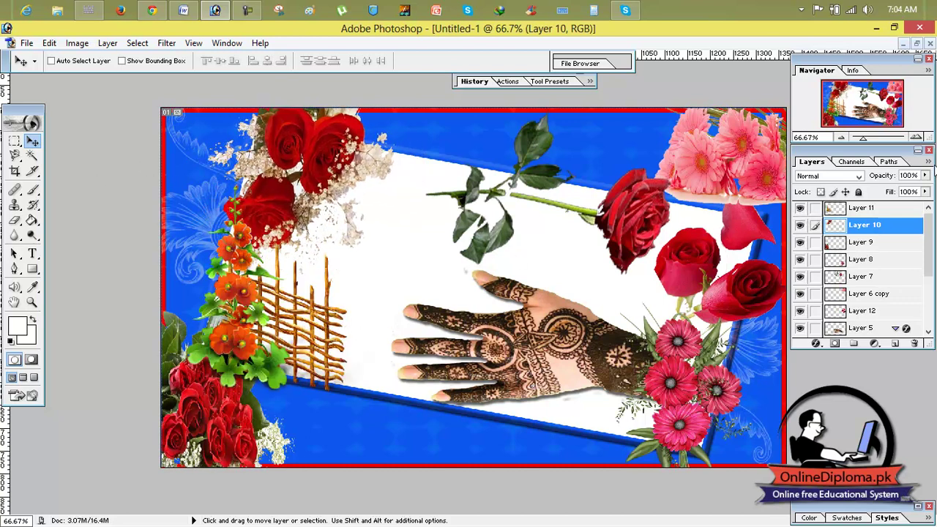
click(889, 210)
mouse_move(277, 350)
mouse_down()
mouse_move(324, 370)
mouse_move(278, 362)
mouse_move(285, 364)
mouse_move(289, 344)
mouse_up()
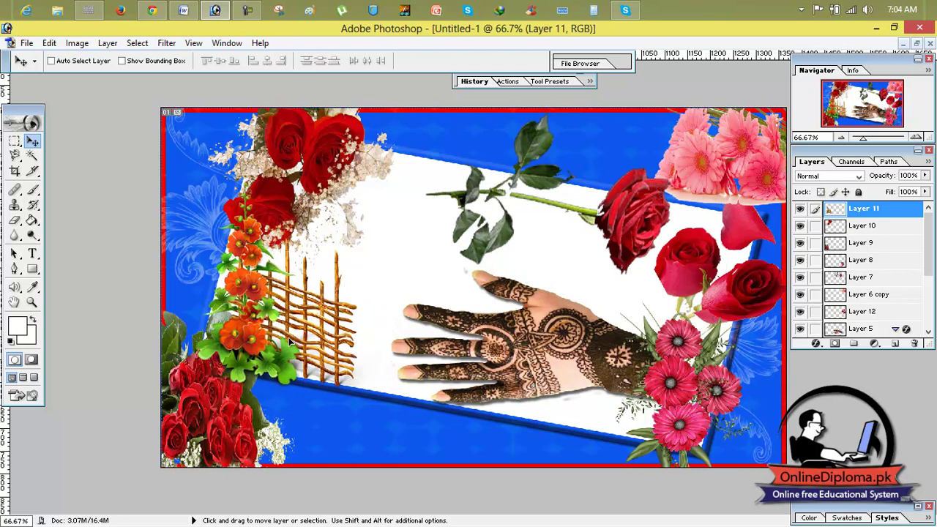
Step: Reorder Layer 11 with the orange flowers and fence to sit directly below the hand's Layer 5
scroll(842, 322, down, 4)
scroll(877, 307, up, 5)
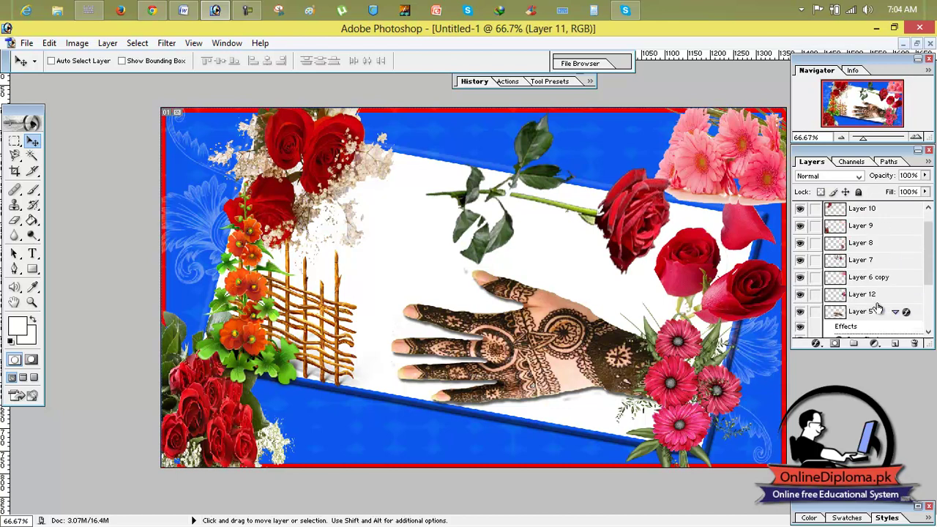
drag(841, 216, 835, 320)
scroll(835, 320, down, 1)
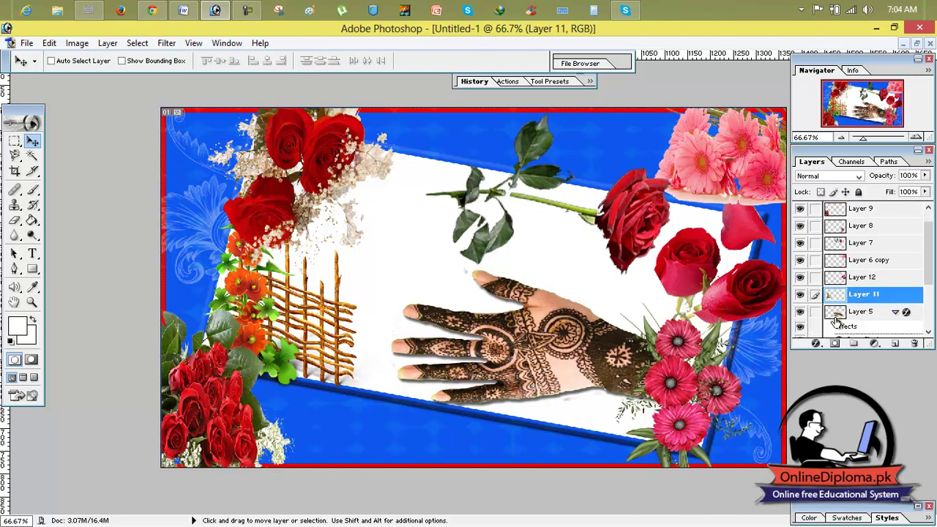
scroll(835, 319, down, 4)
drag(842, 226, 838, 277)
Step: Widen the orange flowers and fence and place them on the panel's left part, reaching behind the hand's fingers
drag(322, 313, 485, 337)
key(ctrl+t)
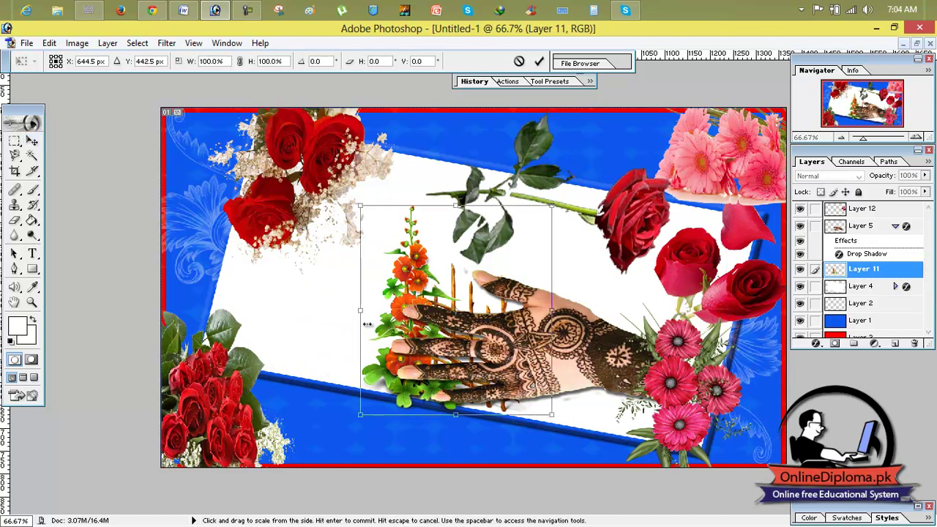
drag(360, 310, 254, 310)
drag(380, 293, 465, 294)
drag(337, 310, 305, 310)
drag(380, 309, 280, 284)
click(539, 63)
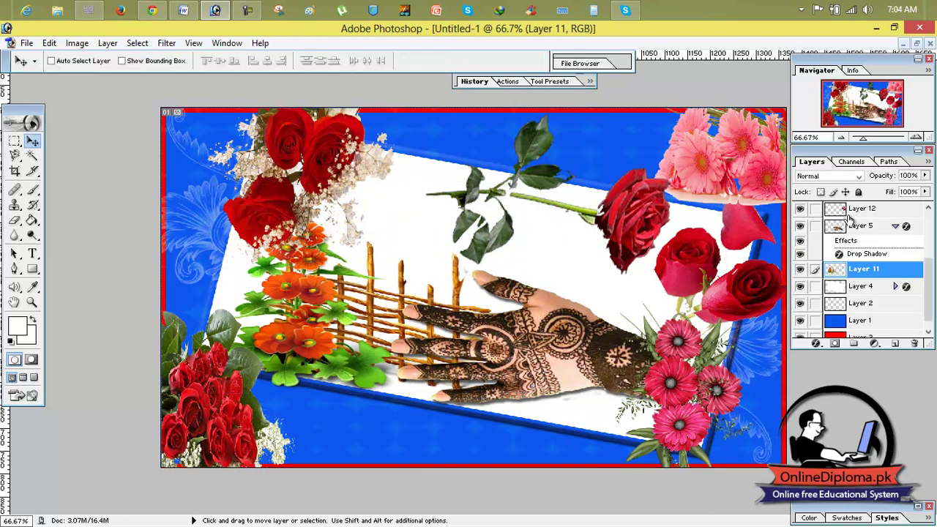
Step: Set Layer 11's opacity to 36% and shift the faded flowers and fence slightly up and left
click(925, 177)
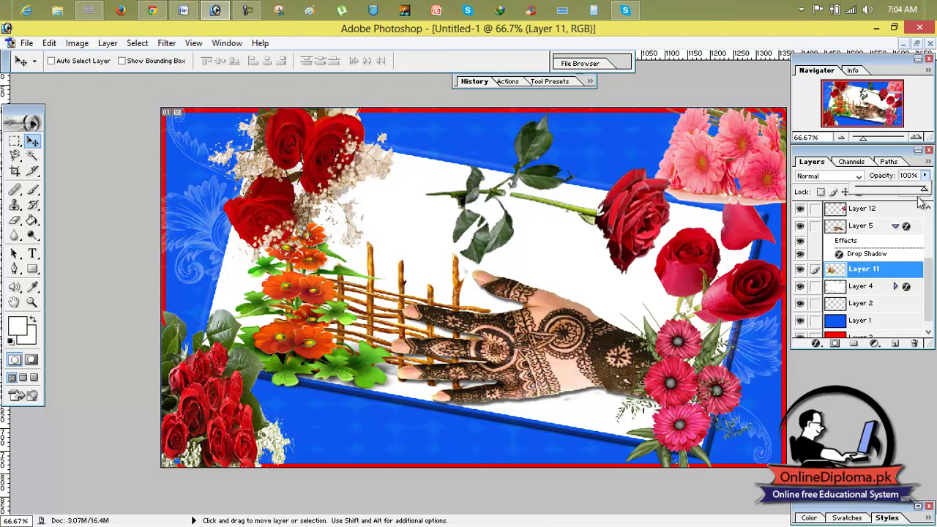
drag(923, 192, 882, 193)
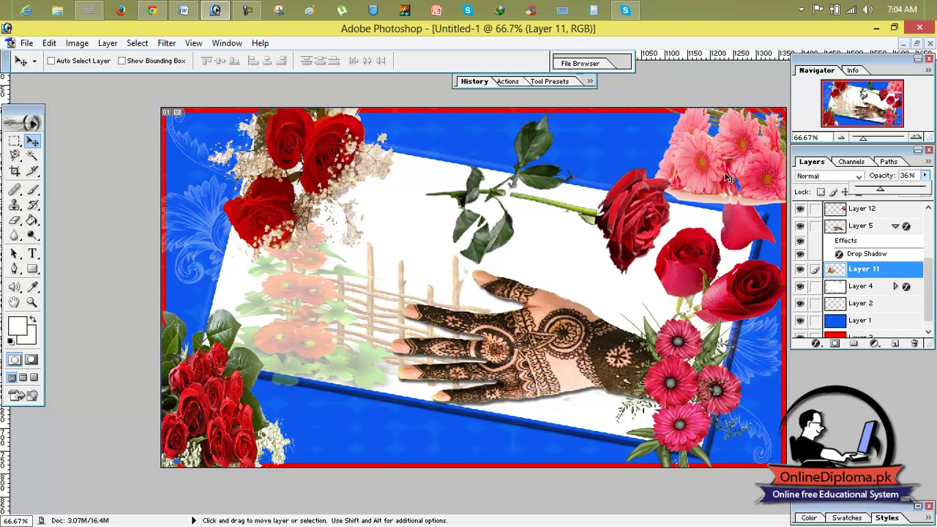
mouse_move(729, 178)
mouse_down()
mouse_move(692, 187)
mouse_move(727, 169)
mouse_up()
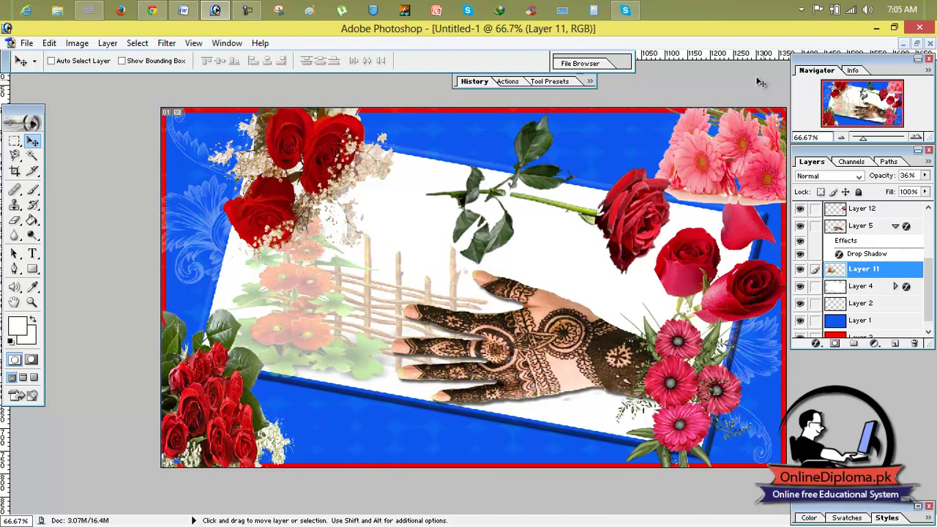
Step: Delete Layer 6 copy with the pink flowers in the canvas's upper-right corner
click(852, 229)
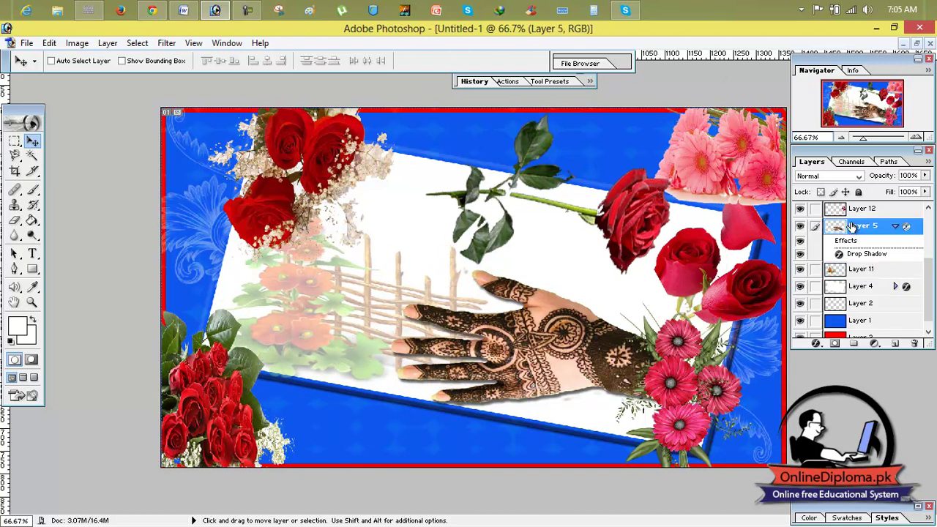
scroll(852, 220, up, 3)
click(851, 211)
click(851, 229)
click(852, 246)
click(853, 262)
click(856, 278)
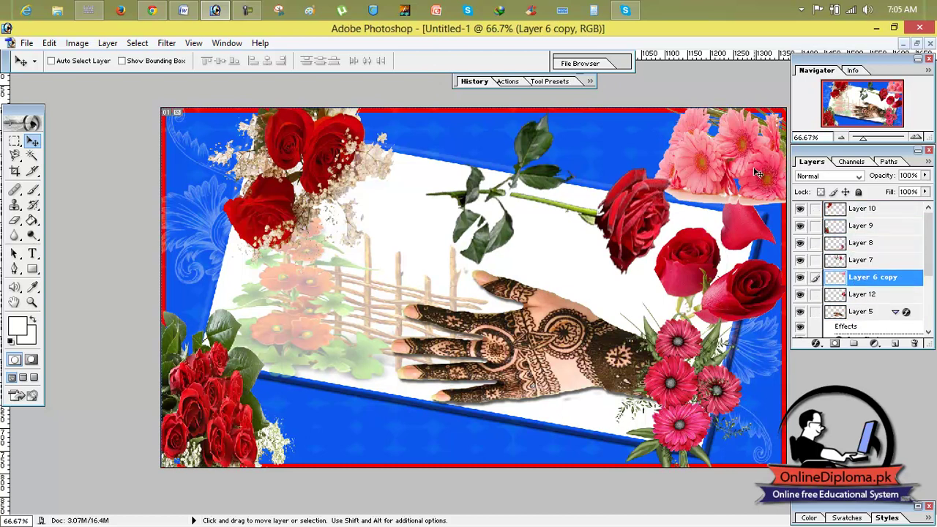
click(914, 343)
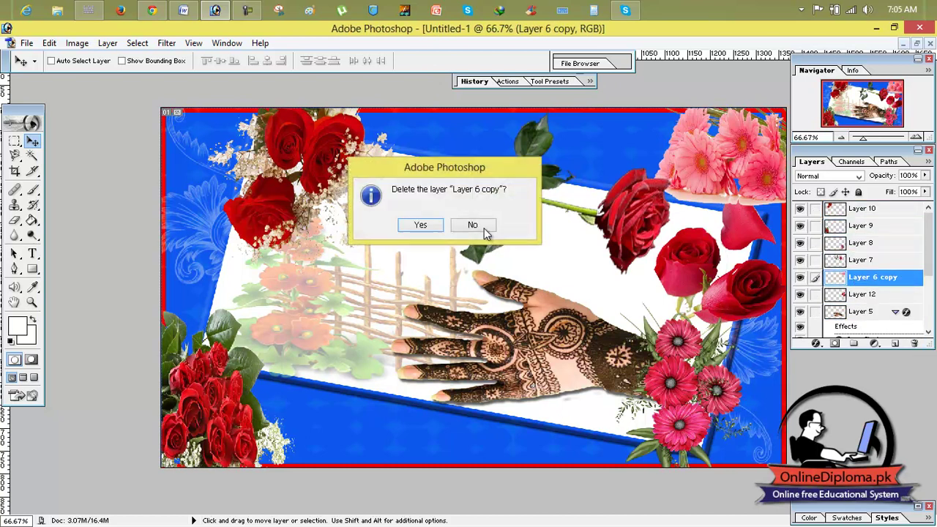
click(425, 226)
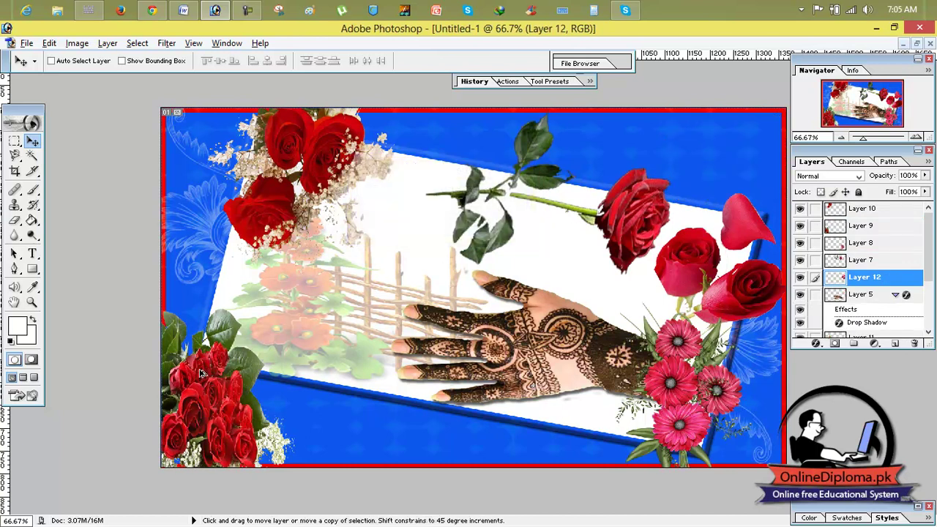
drag(377, 298, 269, 329)
drag(764, 233, 525, 317)
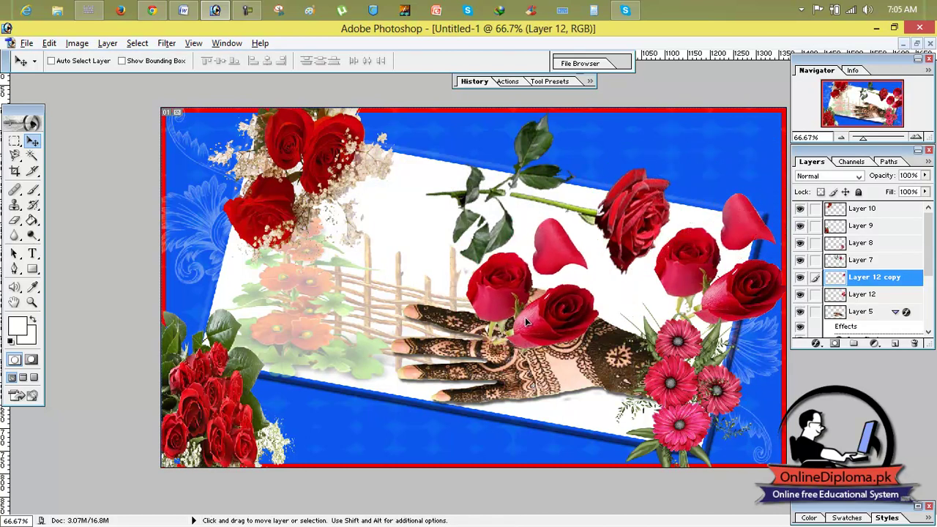
click(915, 342)
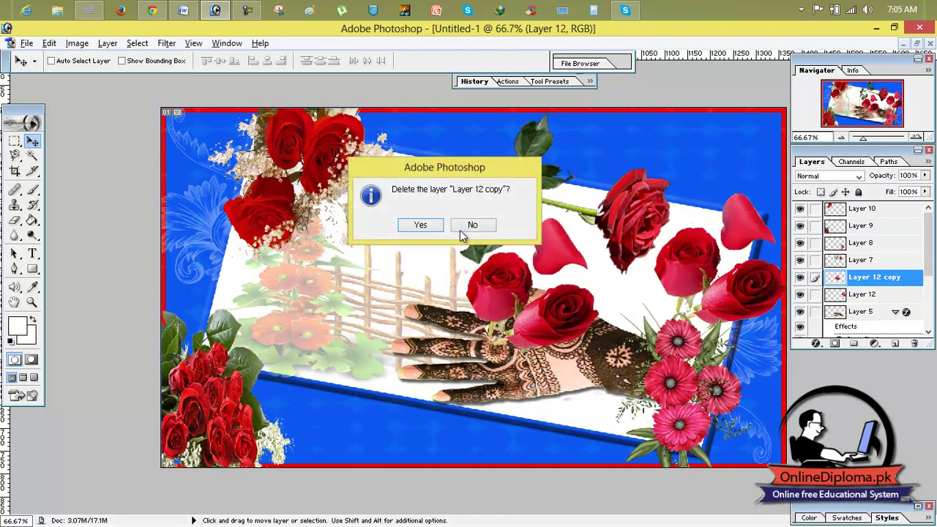
click(438, 228)
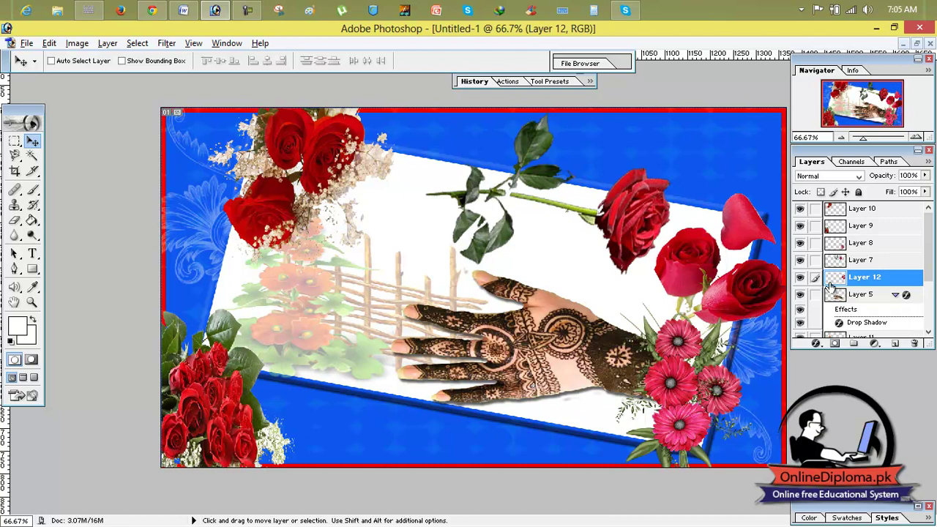
Step: Duplicate Layer 9's red rose bouquet into the canvas's upper-right corner
click(857, 226)
drag(258, 398, 765, 170)
right_click(751, 181)
click(738, 172)
Step: Flip the rose bouquet copy horizontally and shift it slightly up and left in the upper-right corner
key(ctrl+t)
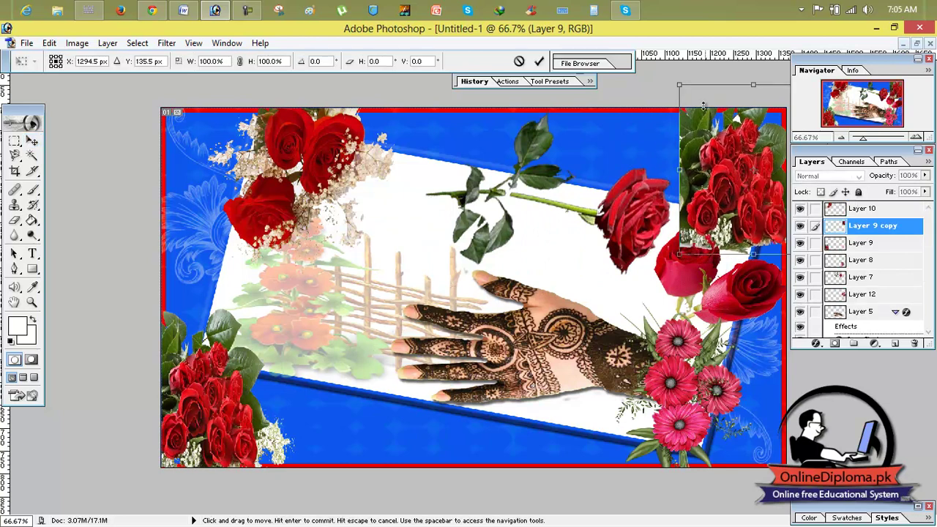
right_click(716, 139)
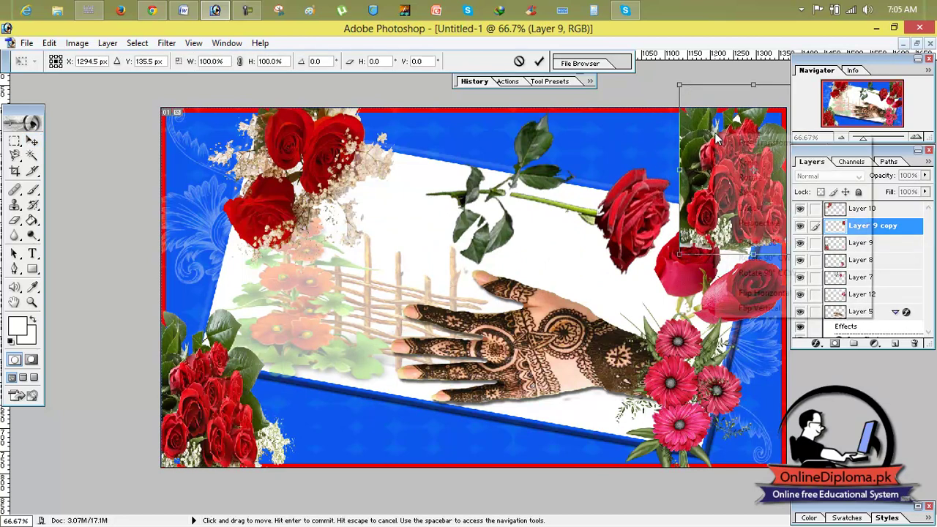
click(758, 293)
drag(756, 220, 730, 202)
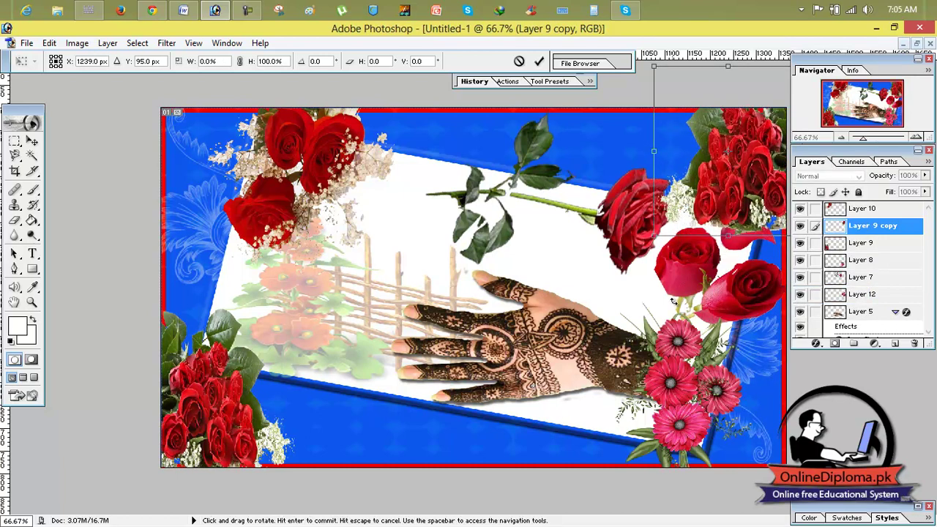
click(539, 61)
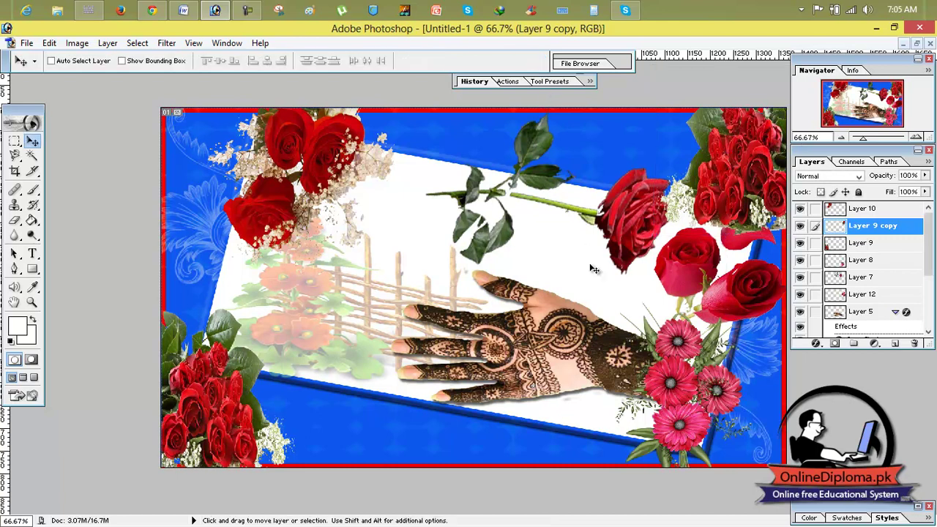
Step: Nudge the bouquet copy slightly right and move Layer 10's three roses into the canvas's upper-left corner
drag(320, 185, 326, 188)
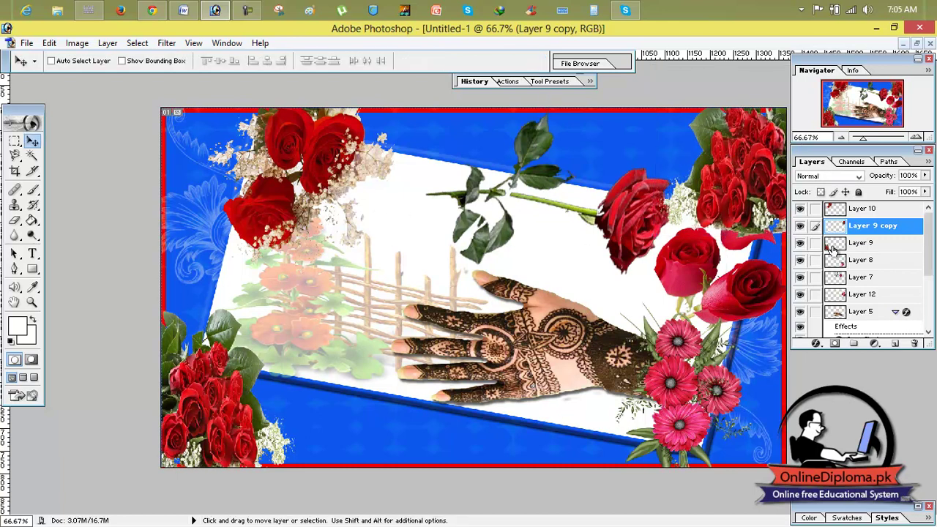
click(834, 211)
drag(328, 192, 256, 175)
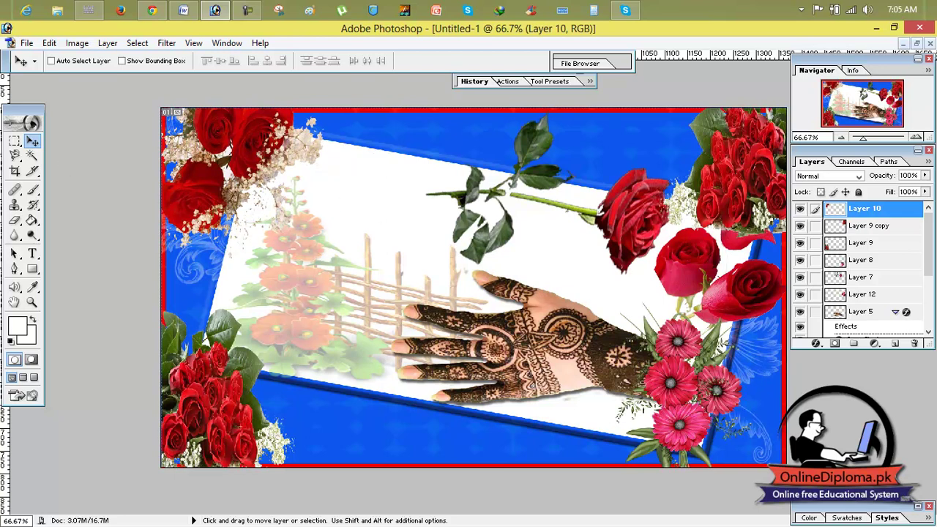
drag(863, 138, 853, 138)
scroll(921, 238, down, 2)
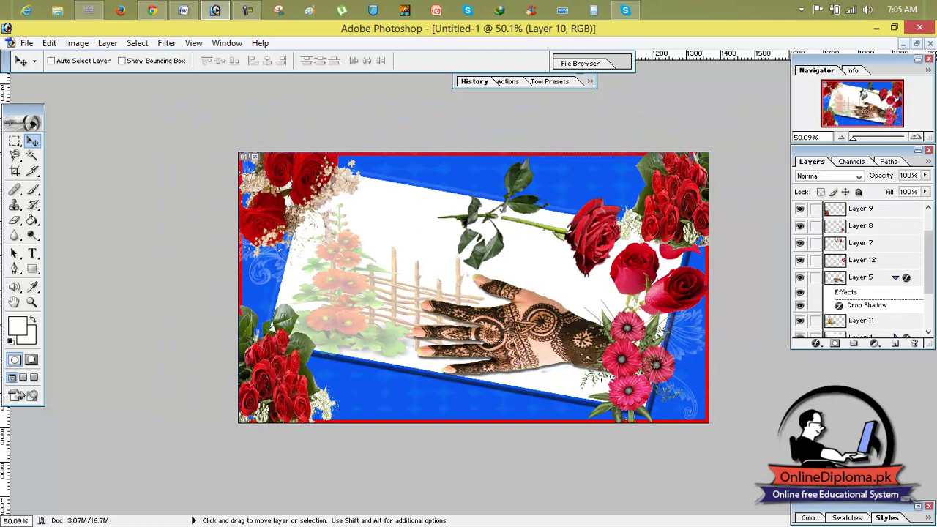
scroll(929, 249, up, 2)
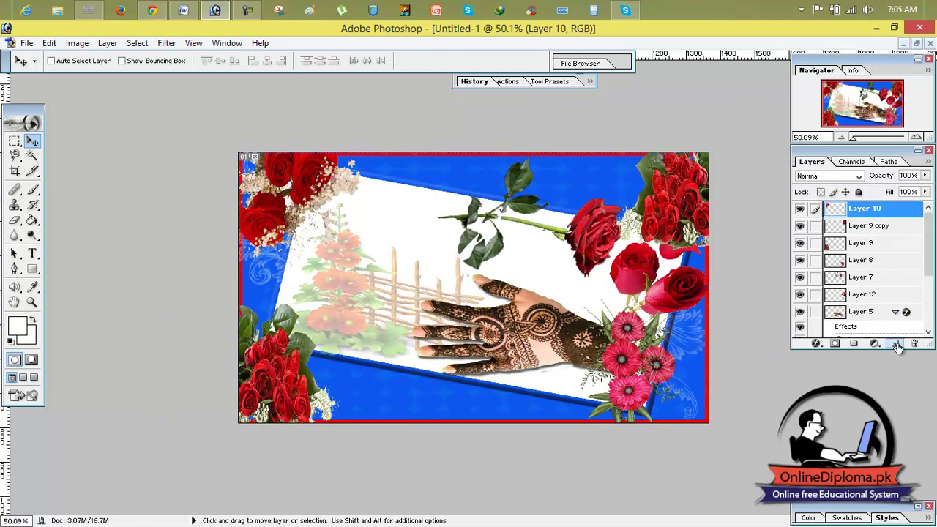
key(ctrl+plus)
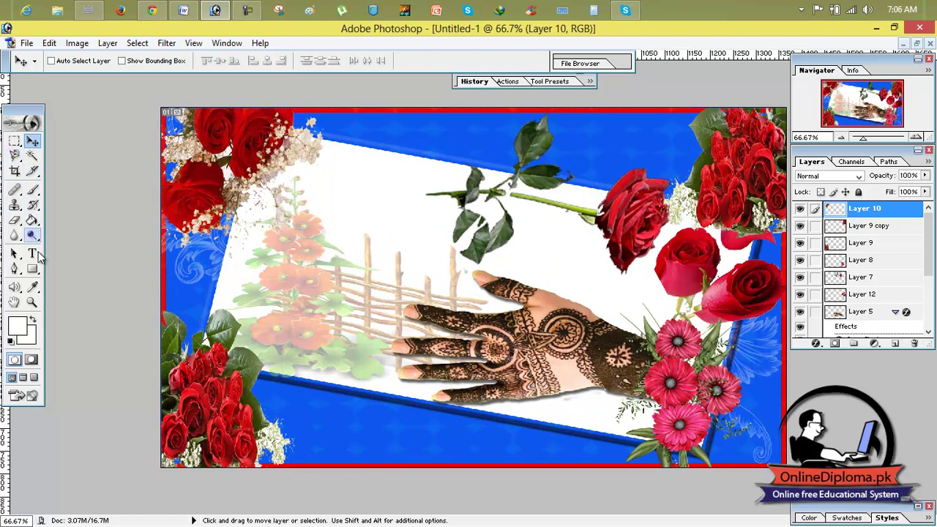
Step: Add the text EID MUBARAK in red 10 pt Comic Sans MS and place it on the white panel's upper-left part
click(32, 253)
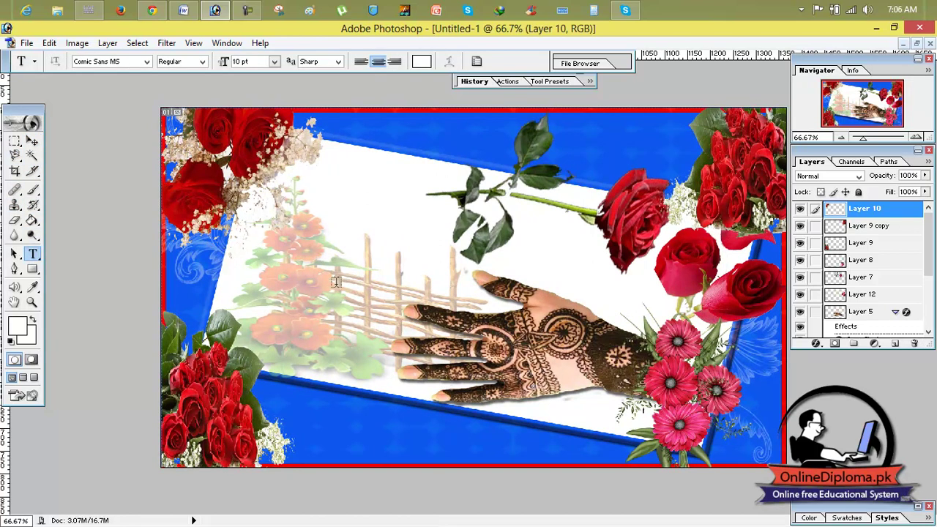
click(363, 299)
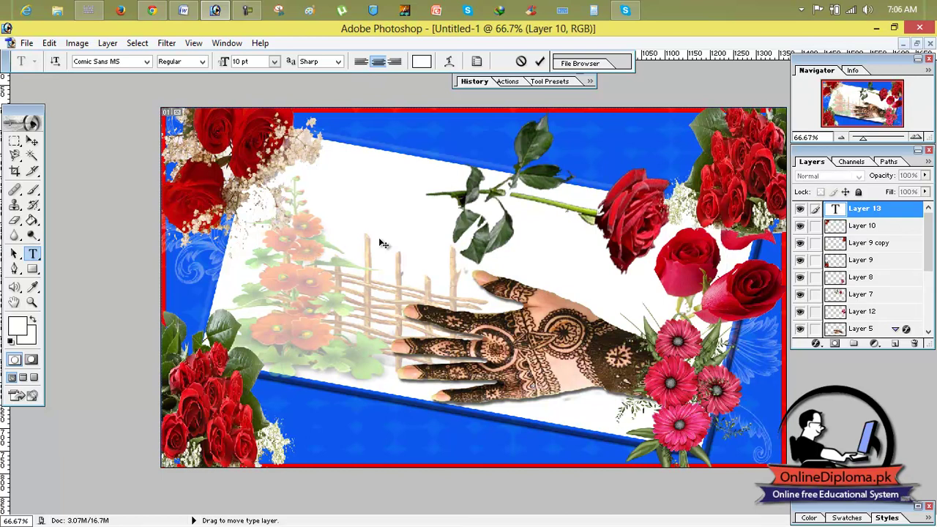
click(17, 326)
drag(640, 208, 680, 181)
click(803, 172)
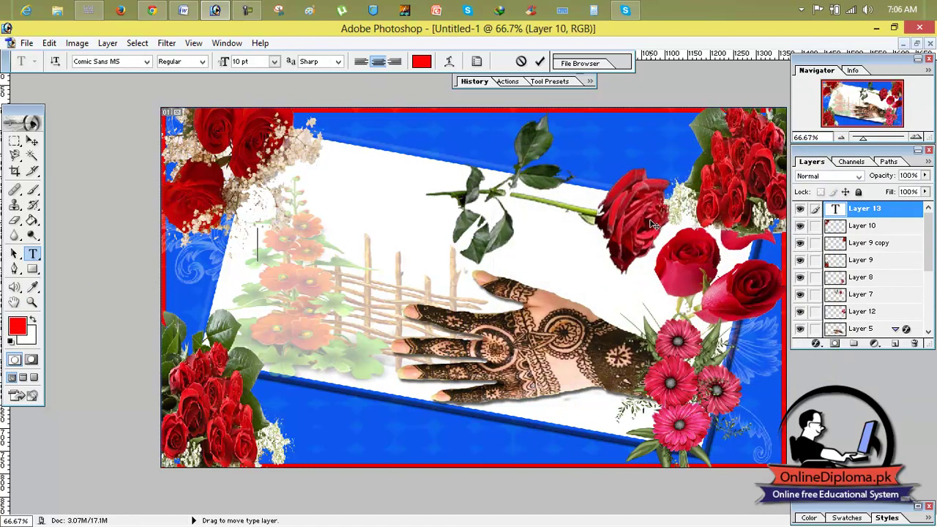
text(e)
text(EID)
text( MU)
text(BARAK)
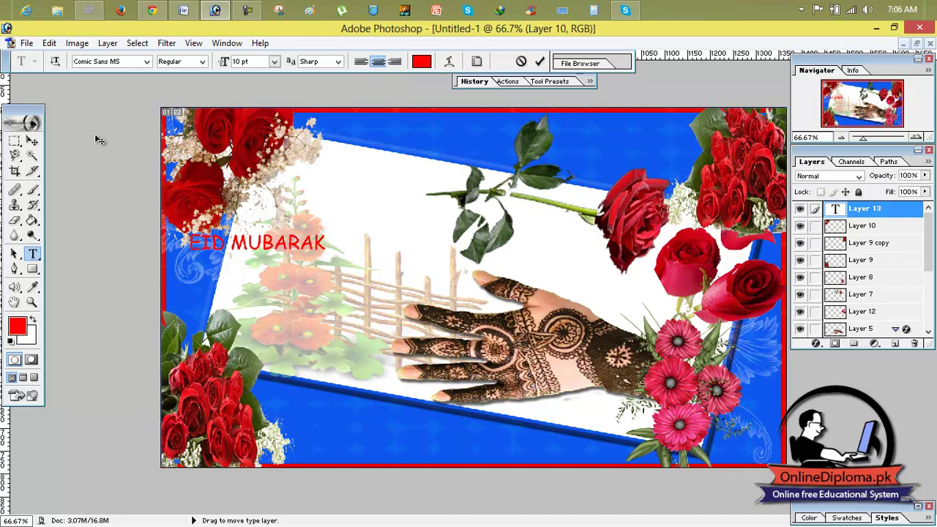
click(33, 141)
drag(323, 249, 397, 183)
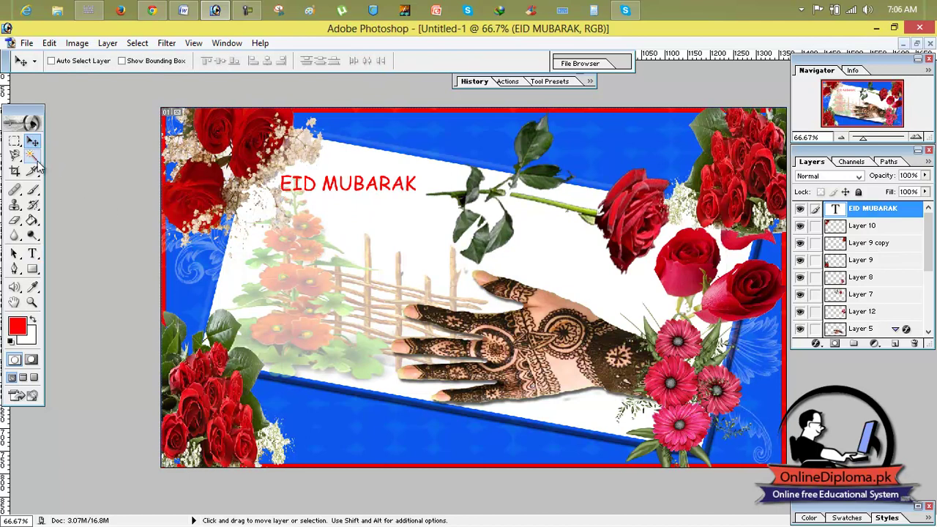
Step: Set the style of the whole EID MUBARAK text to Bold
click(32, 253)
drag(417, 185, 249, 198)
click(311, 63)
click(310, 63)
click(194, 63)
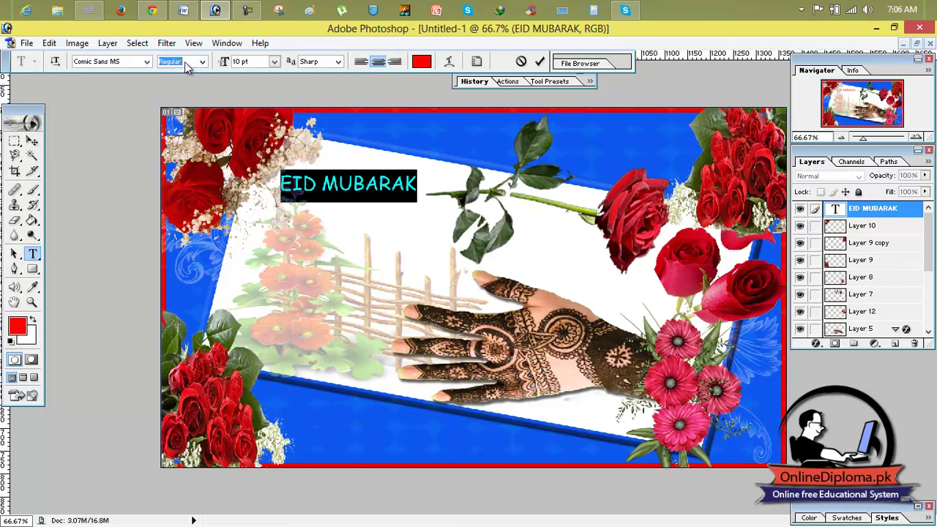
click(195, 63)
click(199, 91)
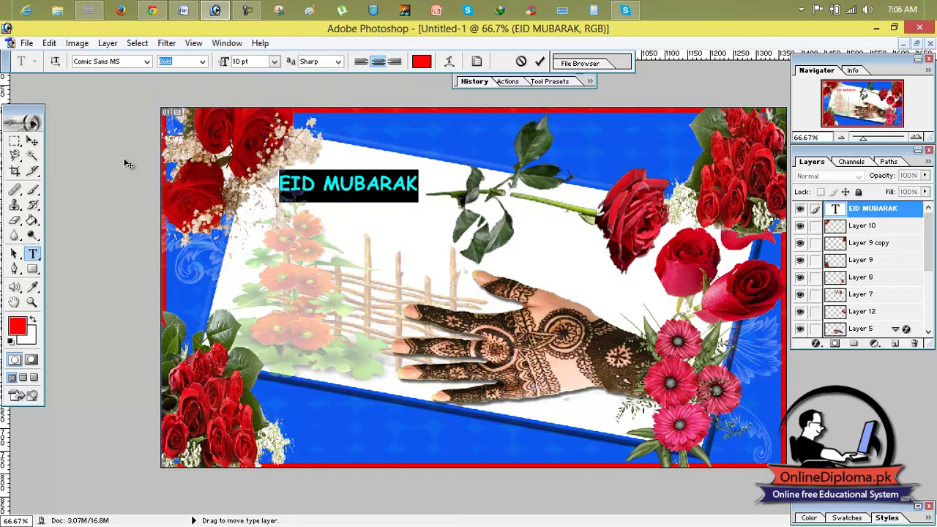
click(32, 140)
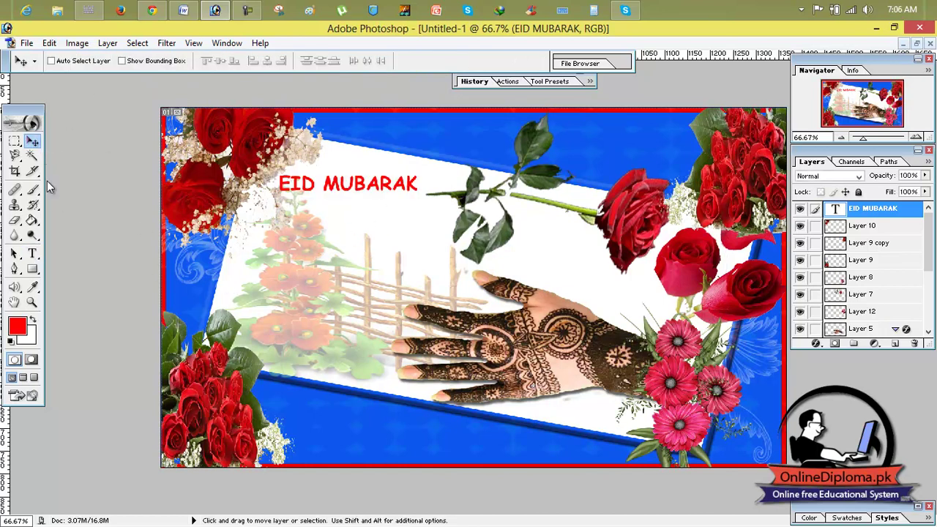
Step: Start a new text on the panel, then copy the wish "May the blessings of Allah … now and always." from the Eid quotes page in Chrome
click(32, 254)
click(267, 219)
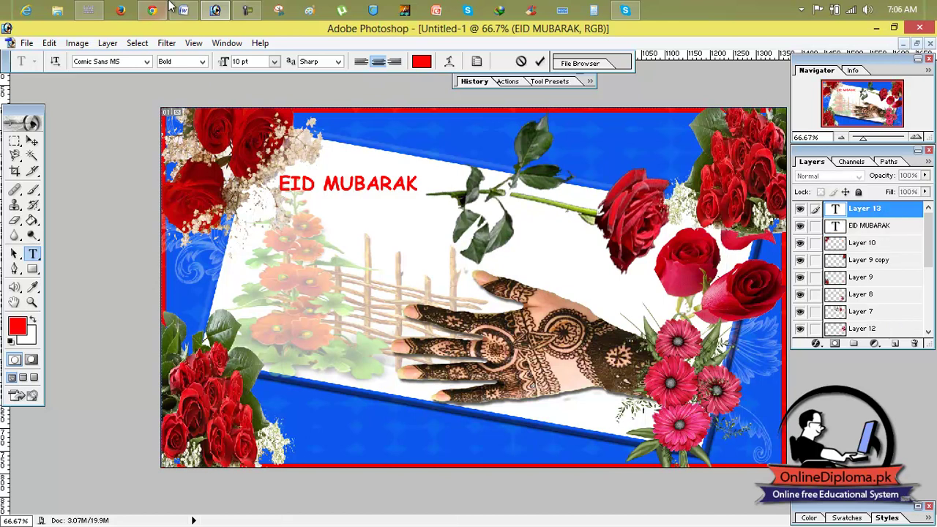
click(157, 17)
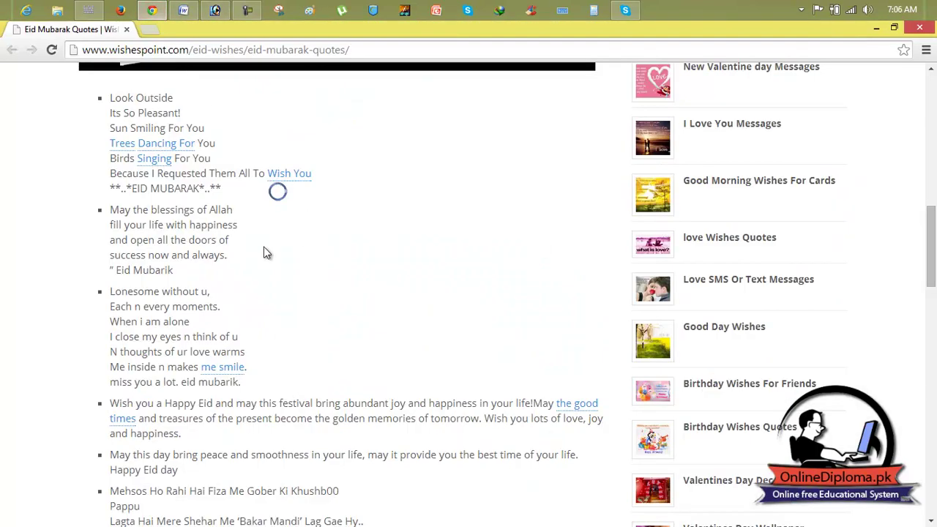
drag(232, 256, 110, 210)
key(ctrl+c)
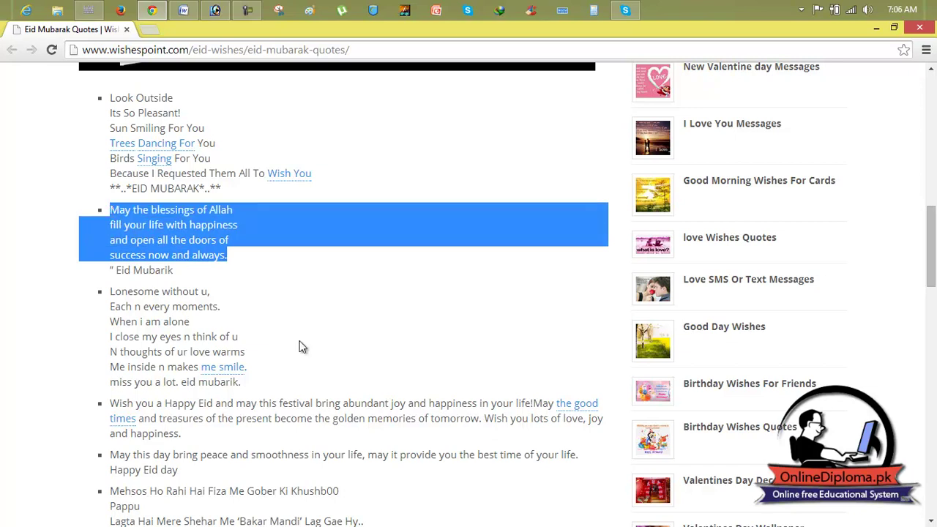
Step: Return to Photoshop, paste the copied wish into the new text and place it below EID MUBARAK
click(215, 10)
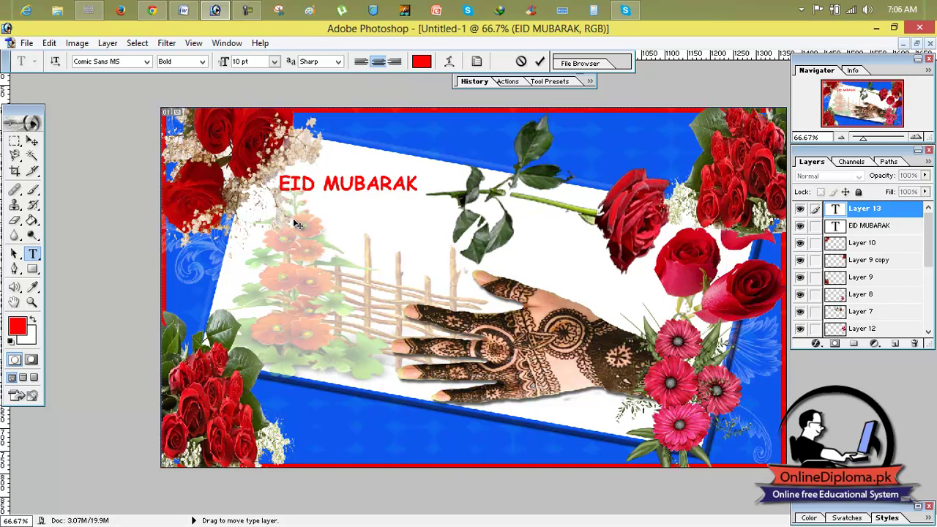
key(ctrl+v)
click(31, 142)
drag(281, 245, 365, 257)
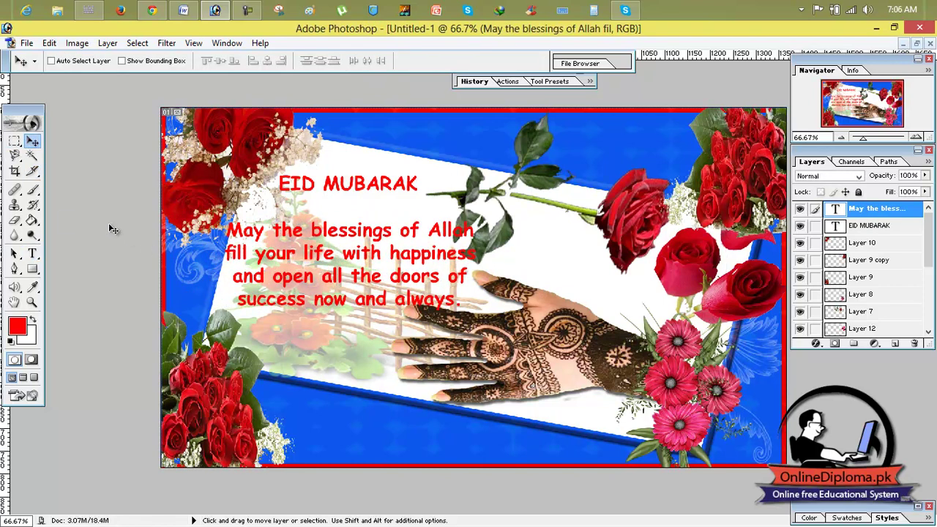
Step: Recolour the entire four-line wish text purple (9603FD)
click(33, 254)
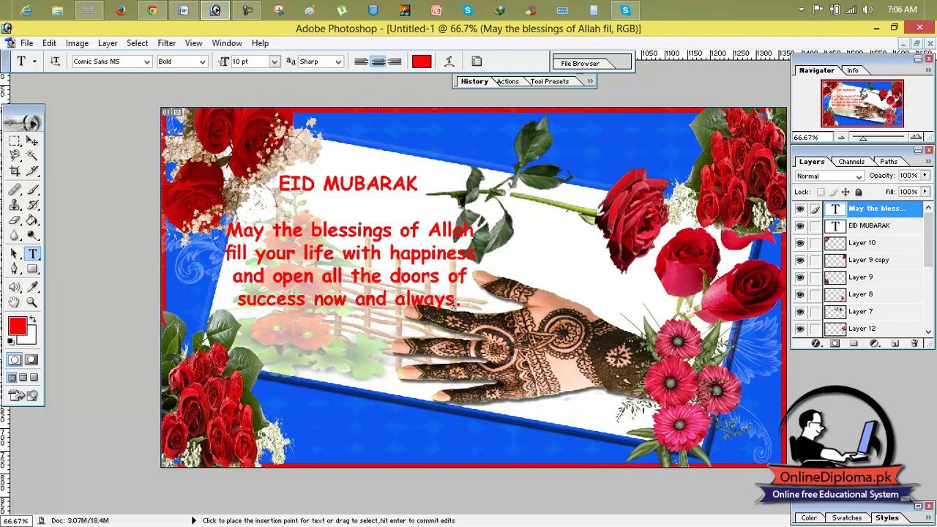
drag(465, 306, 226, 229)
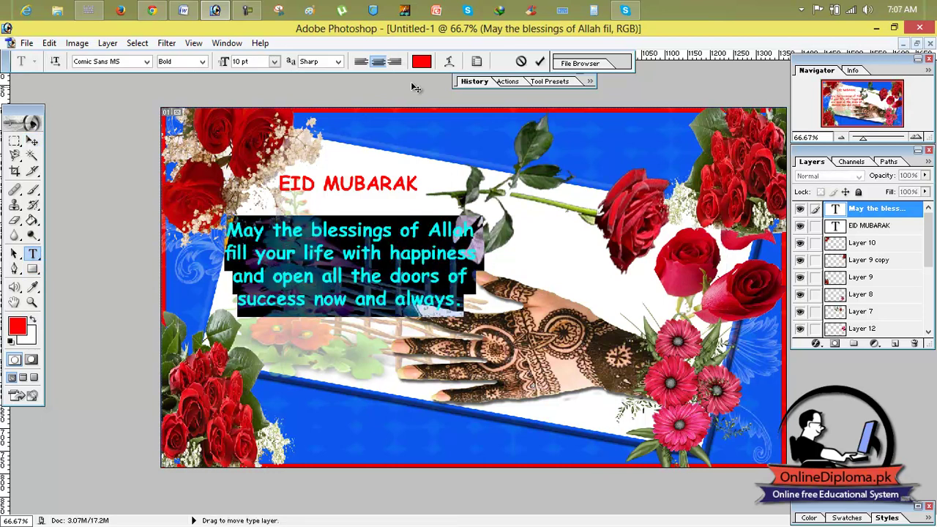
click(422, 61)
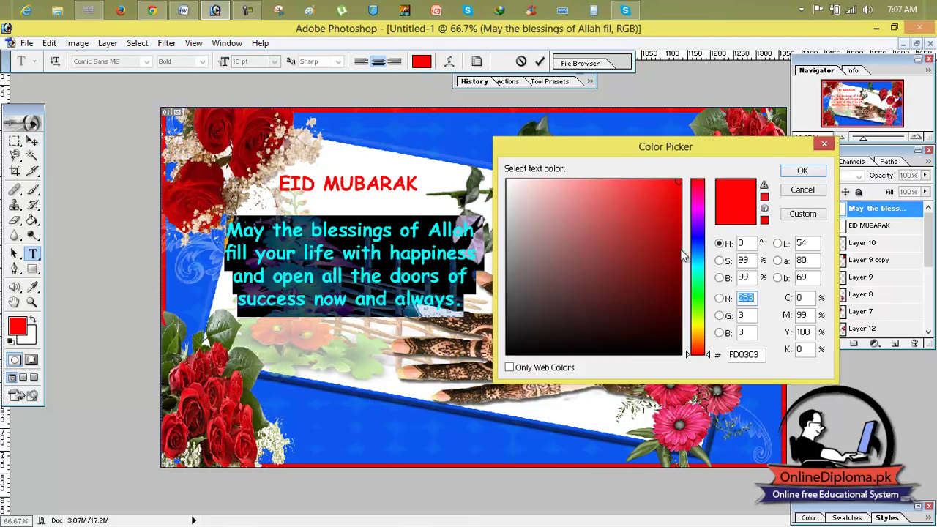
drag(696, 330, 697, 223)
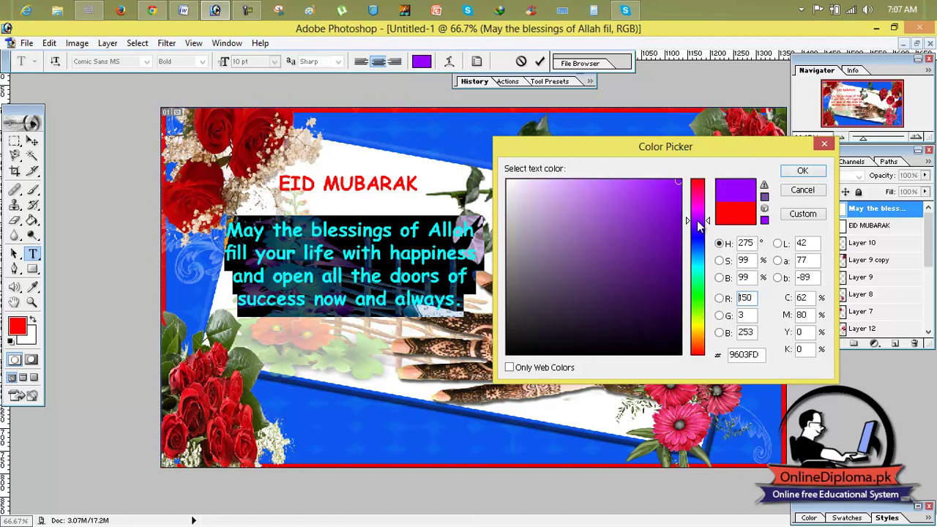
click(802, 171)
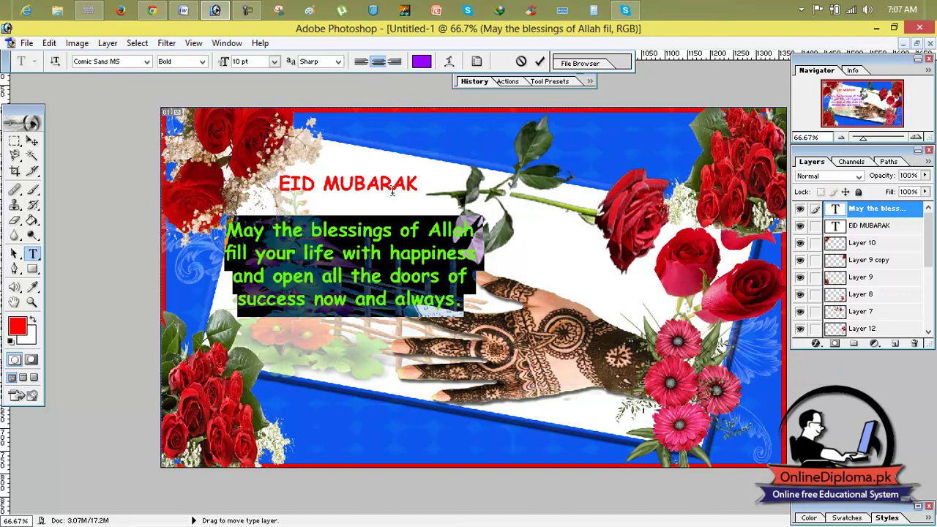
Step: Scale the wish text to about 45% width and 111% height, placing it centred beneath EID MUBARAK on the white panel
key(ctrl+t)
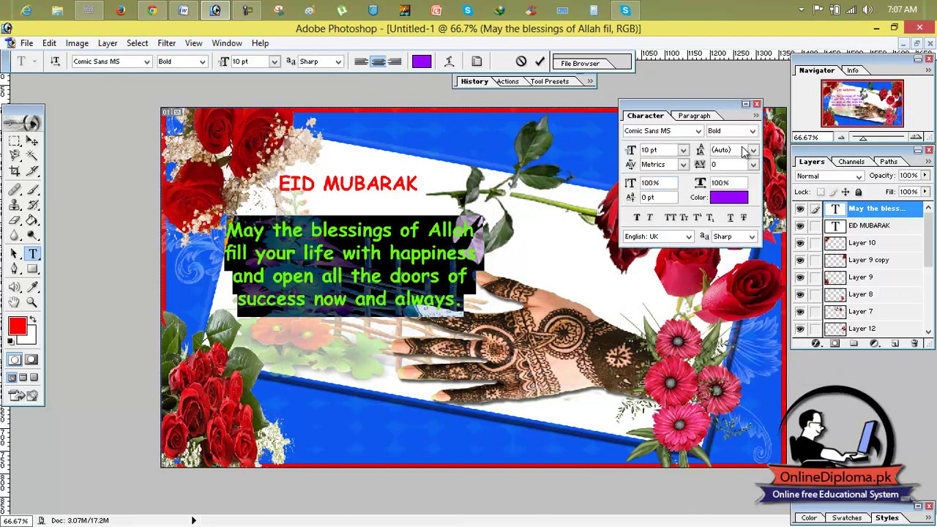
click(758, 106)
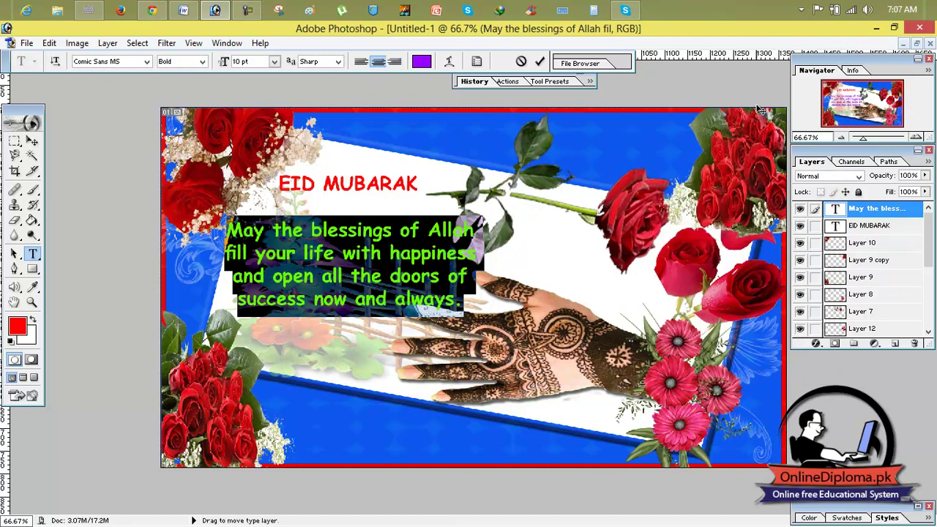
click(32, 140)
key(ctrl+t)
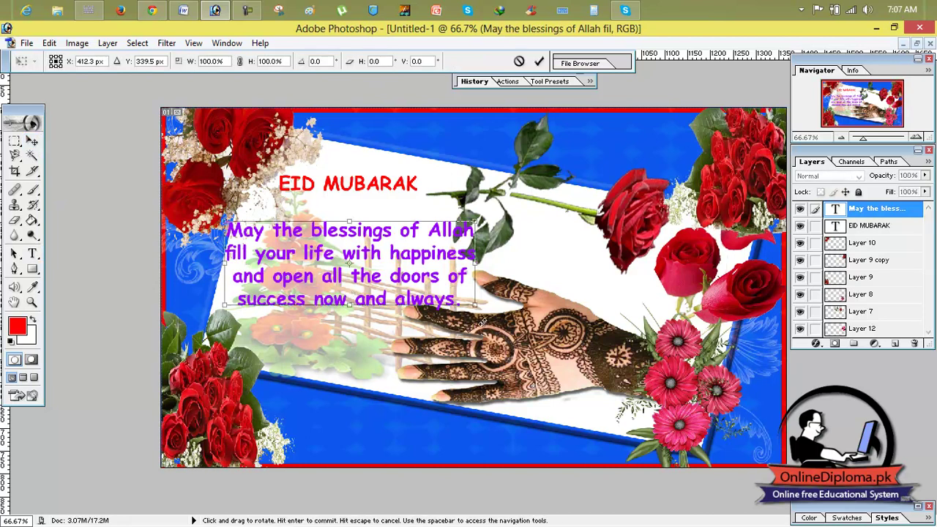
drag(479, 309, 348, 311)
drag(324, 278, 388, 252)
drag(408, 287, 426, 325)
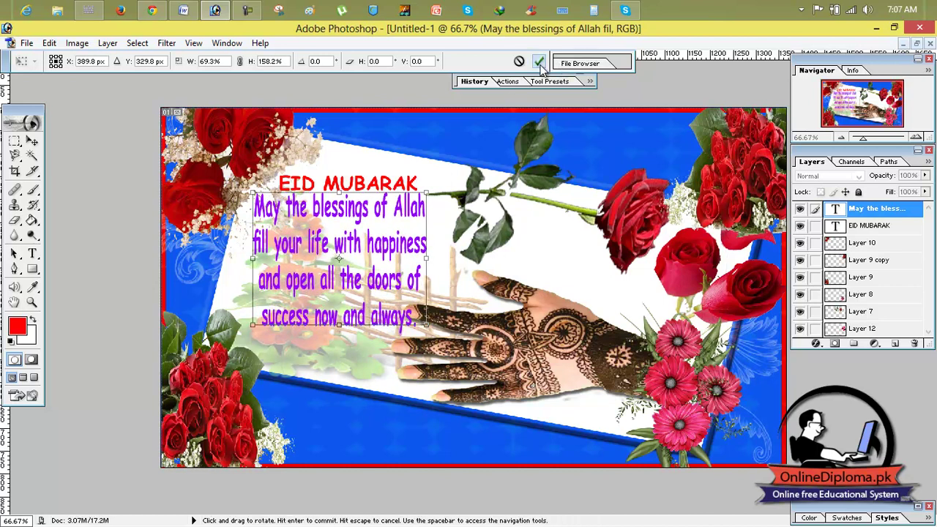
drag(427, 327, 378, 283)
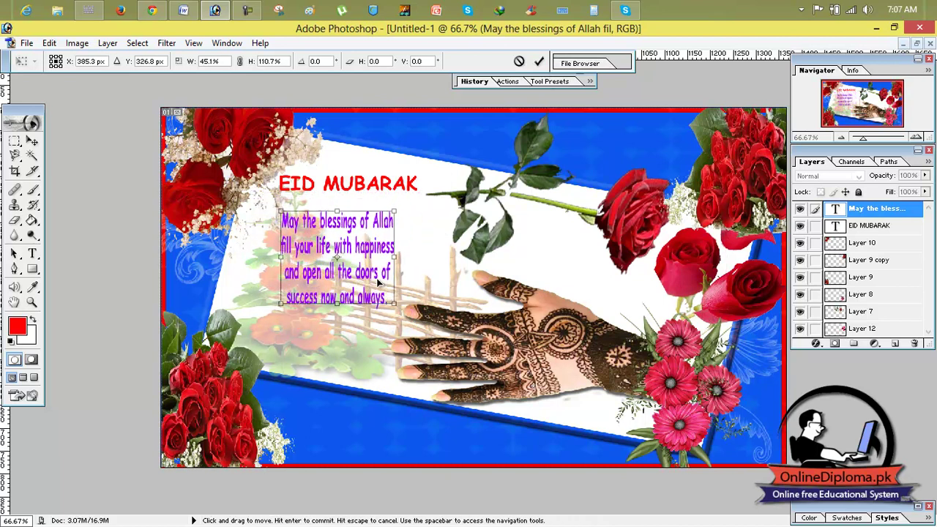
click(539, 61)
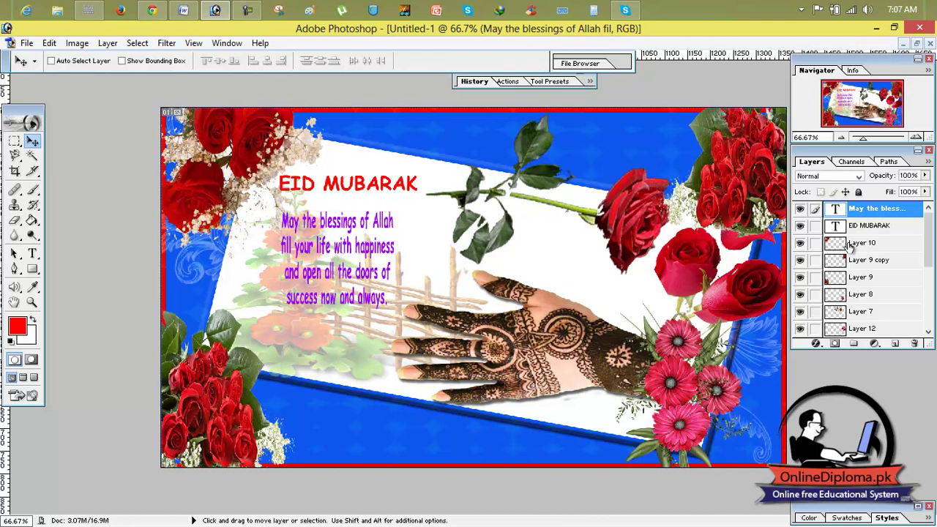
Step: Try a Drop Shadow and a Bevel and Emboss with 241% depth and 0 px size on the wish text layer
right_click(834, 211)
click(833, 256)
click(544, 160)
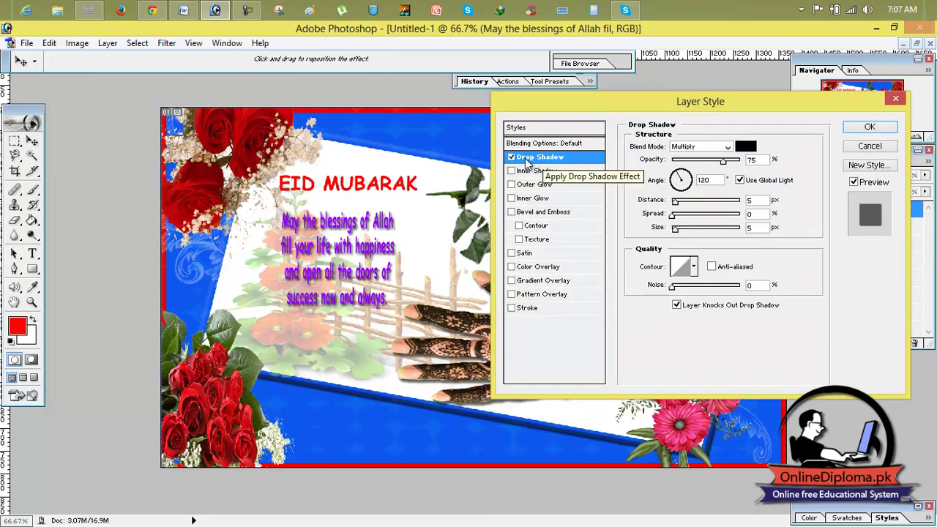
click(535, 212)
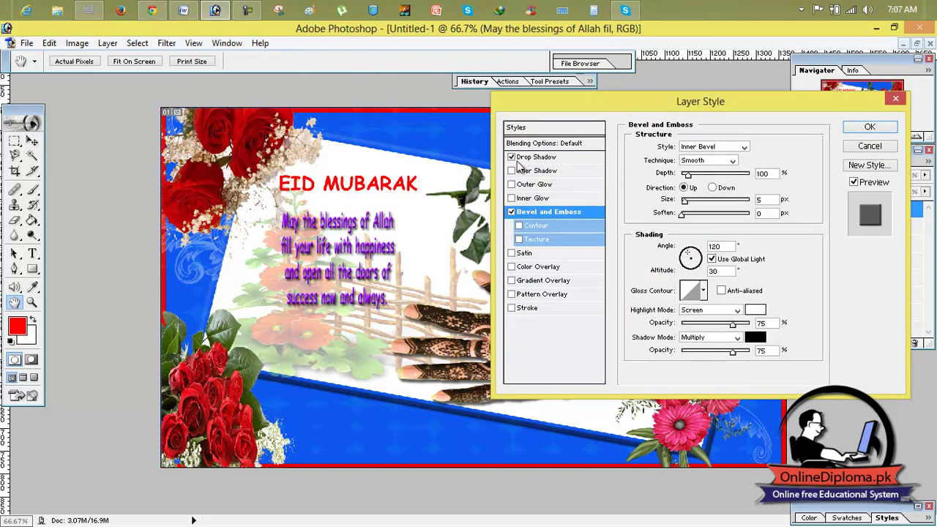
drag(685, 201, 698, 177)
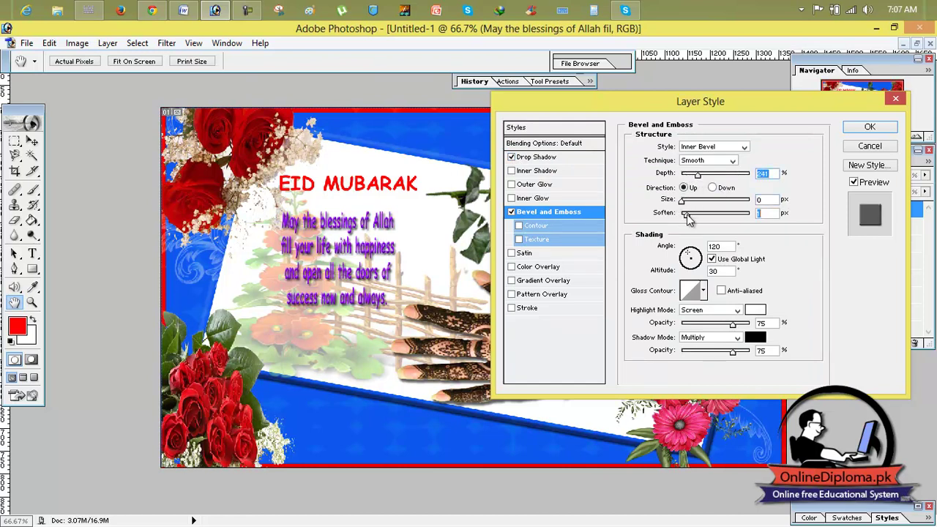
click(869, 128)
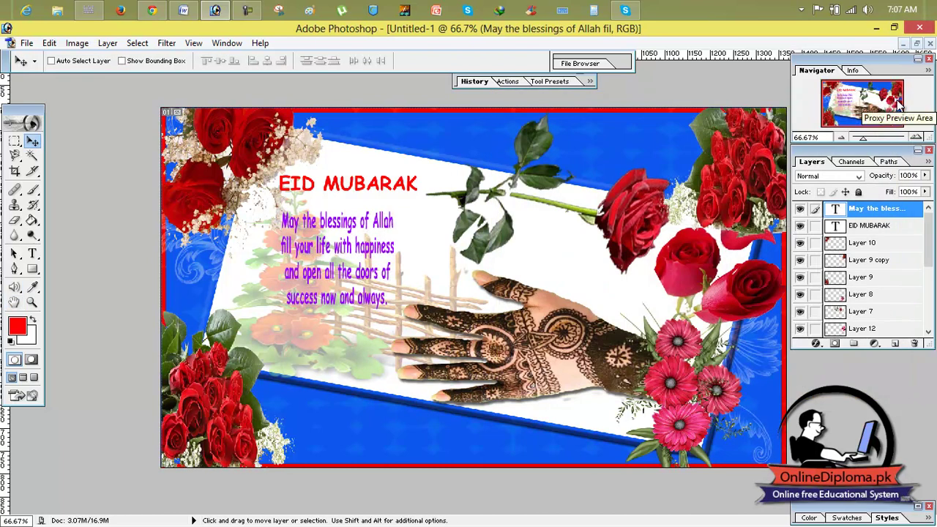
click(248, 10)
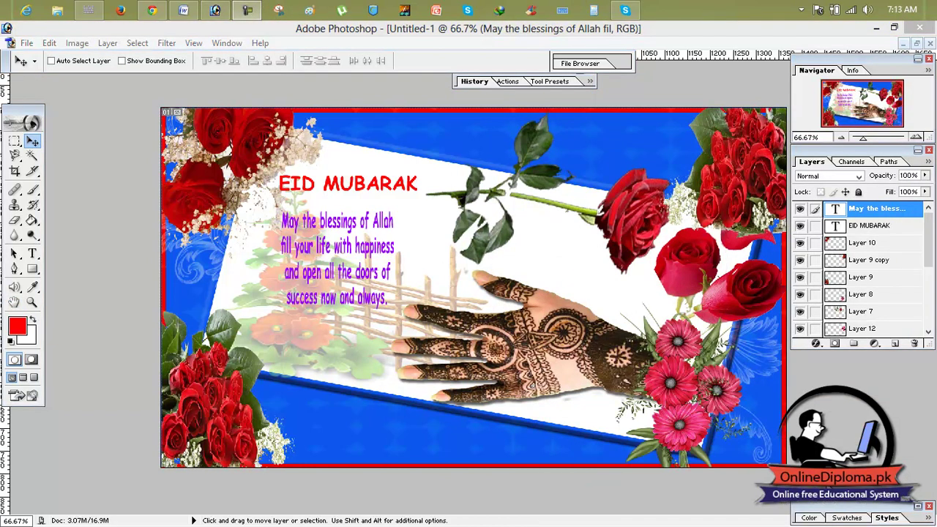